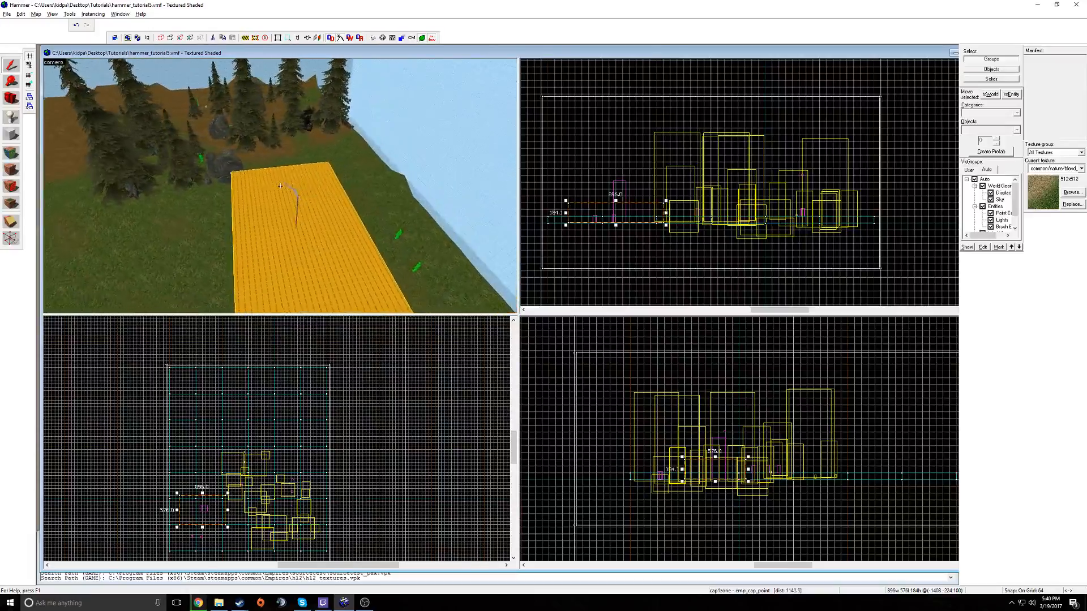
pyautogui.press('a')
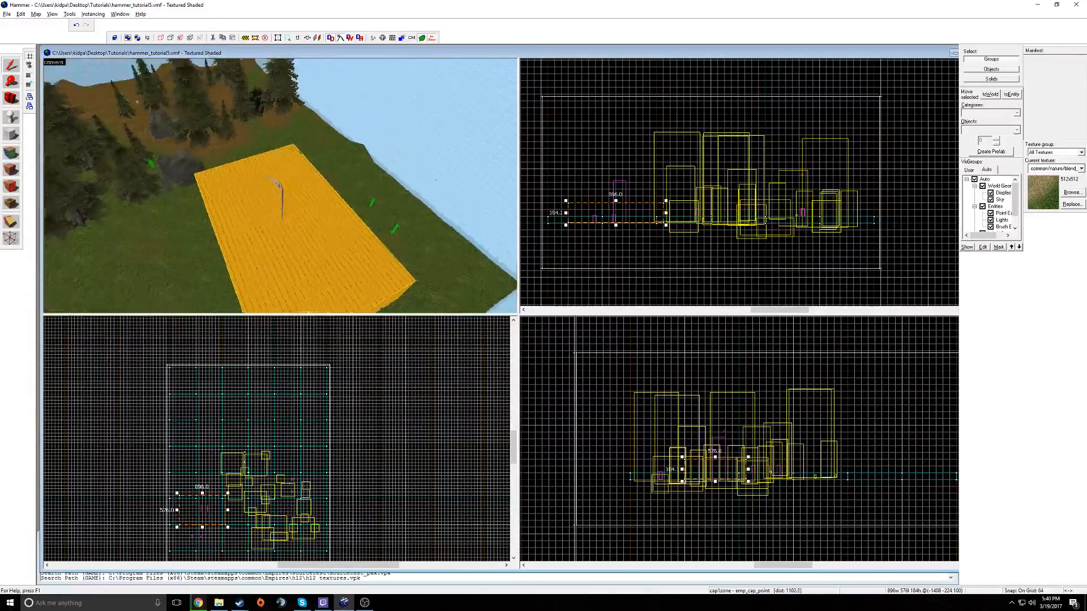
pyautogui.press('d')
pyautogui.press('d')
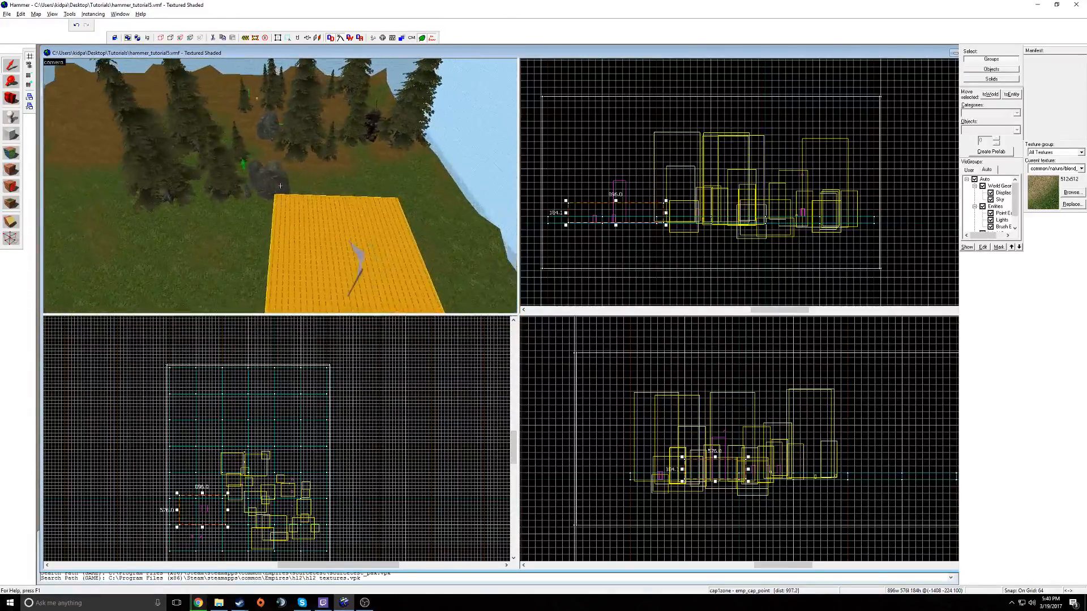
pyautogui.press('a')
pyautogui.press('a')
pyautogui.press('z')
pyautogui.press('z')
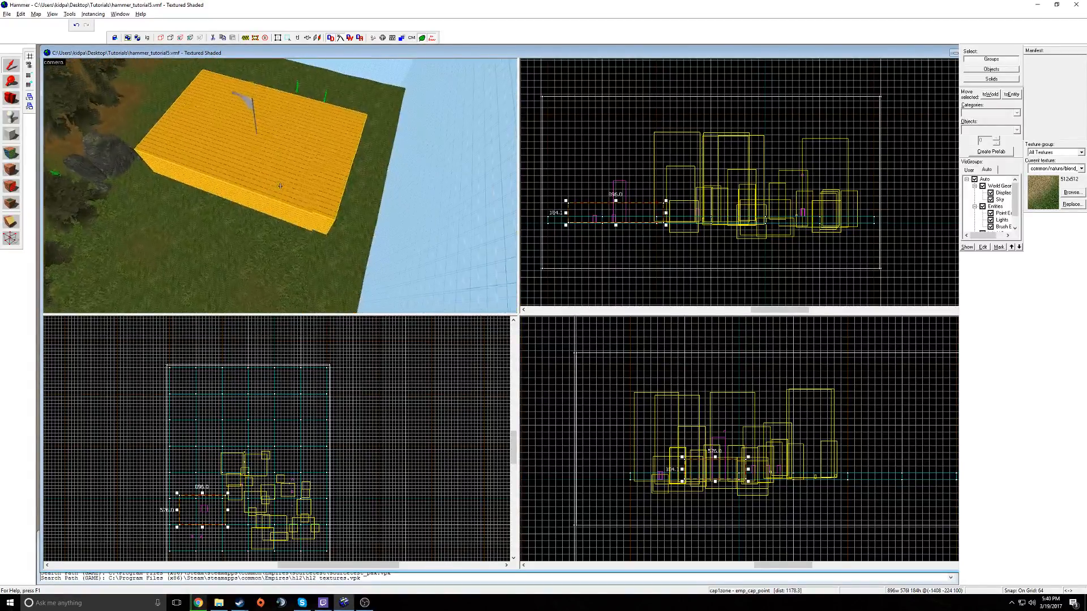
# Set the reinforcements to take from NF and from the Imperials to 1 on the cap1zone capture zone and apply.
pyautogui.press('z')
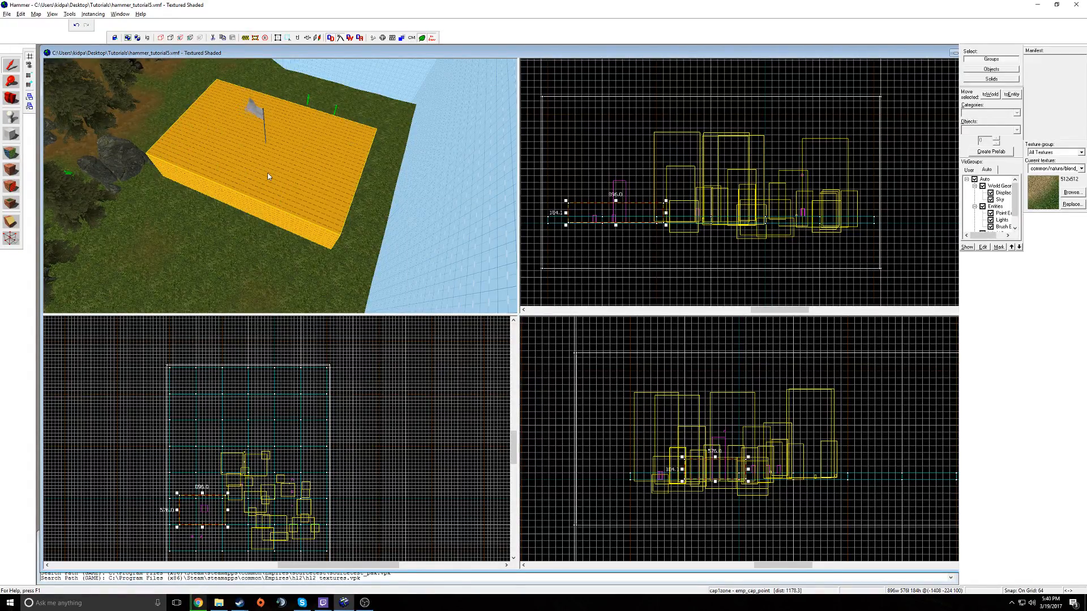
pyautogui.doubleClick(247, 161)
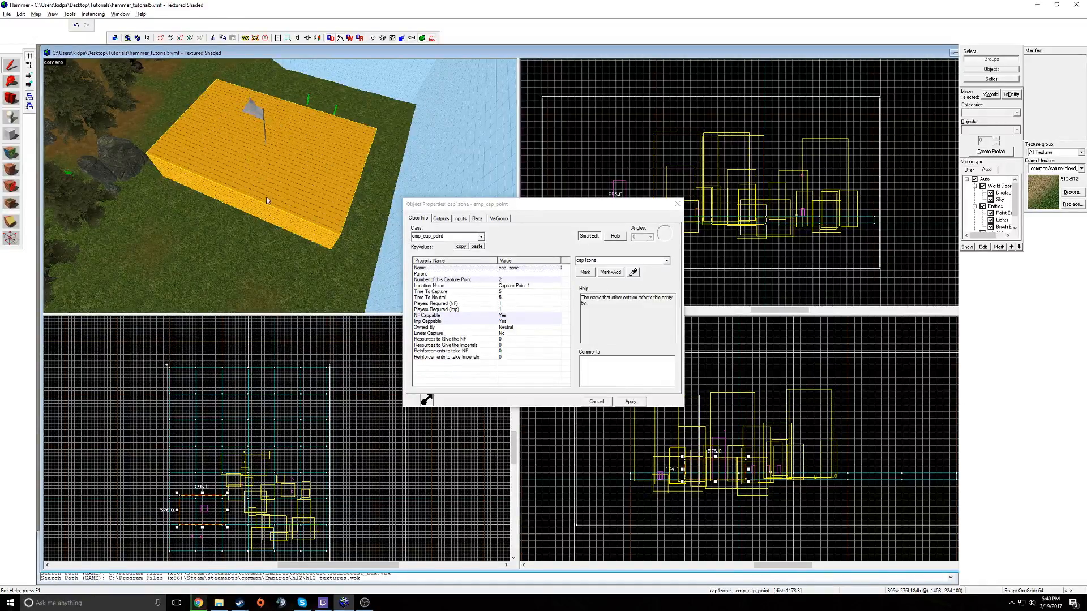
pyautogui.press('z')
pyautogui.press('z')
pyautogui.press('z')
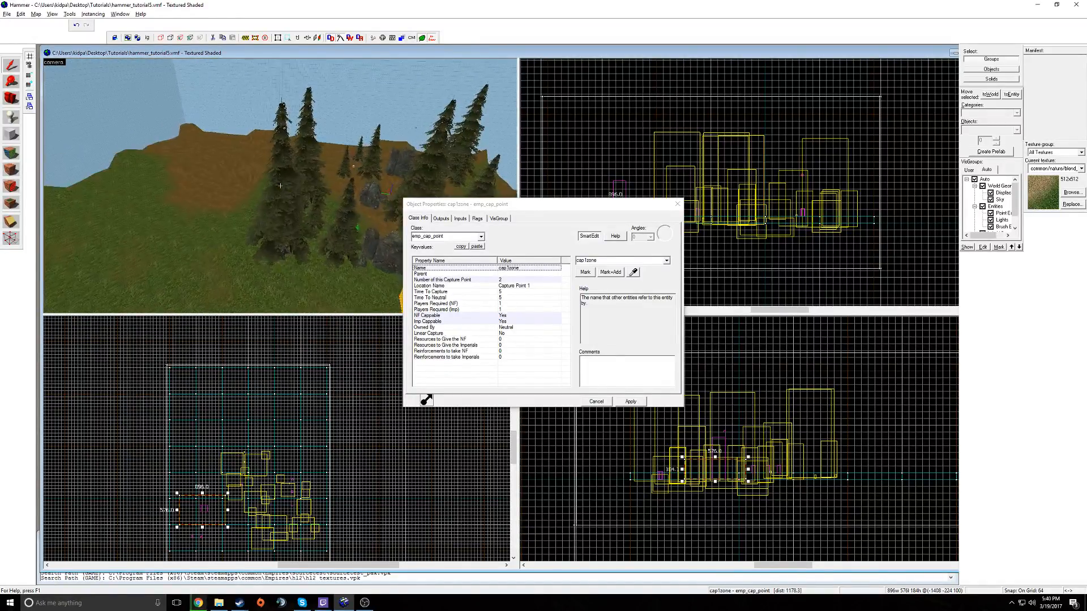
pyautogui.press('z')
pyautogui.click(511, 352)
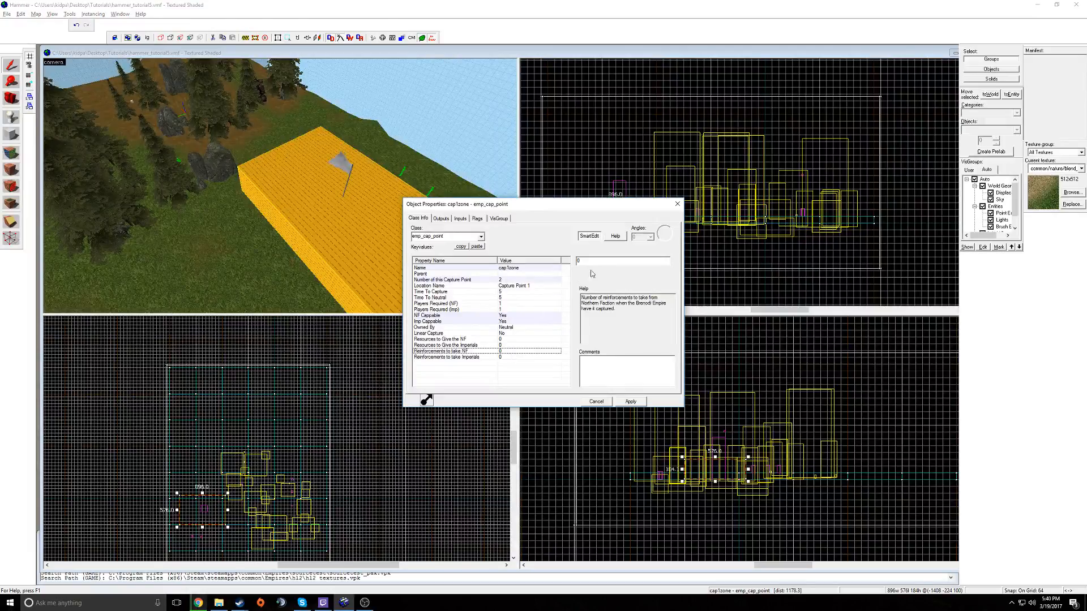
pyautogui.write('1')
pyautogui.click(508, 357)
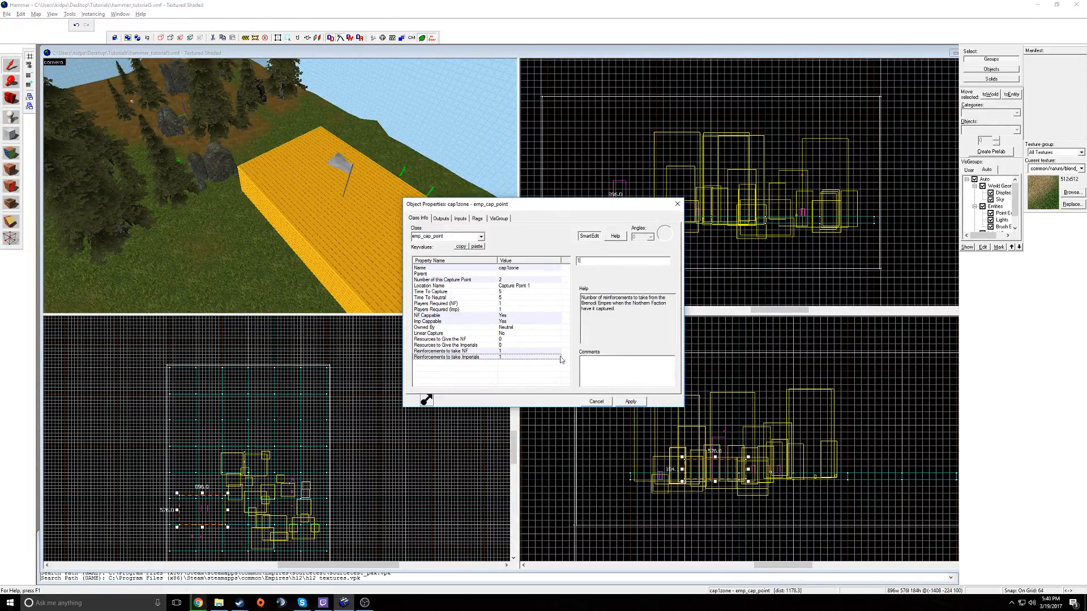
pyautogui.click(638, 402)
pyautogui.press('z')
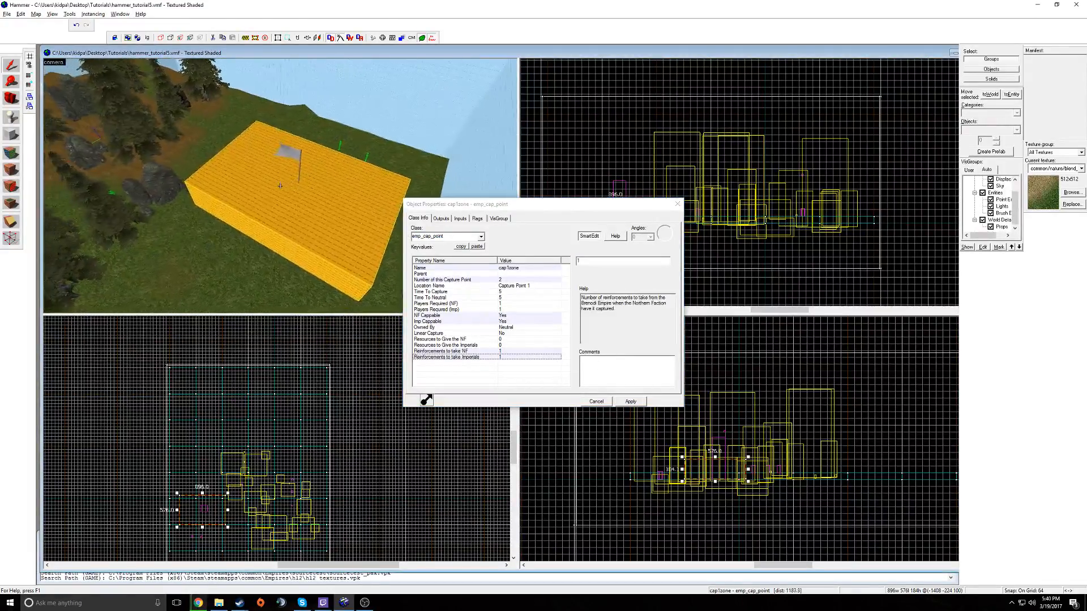
pyautogui.press('a')
pyautogui.press('d')
pyautogui.press('w')
pyautogui.press('a')
pyautogui.press('s')
pyautogui.press('z')
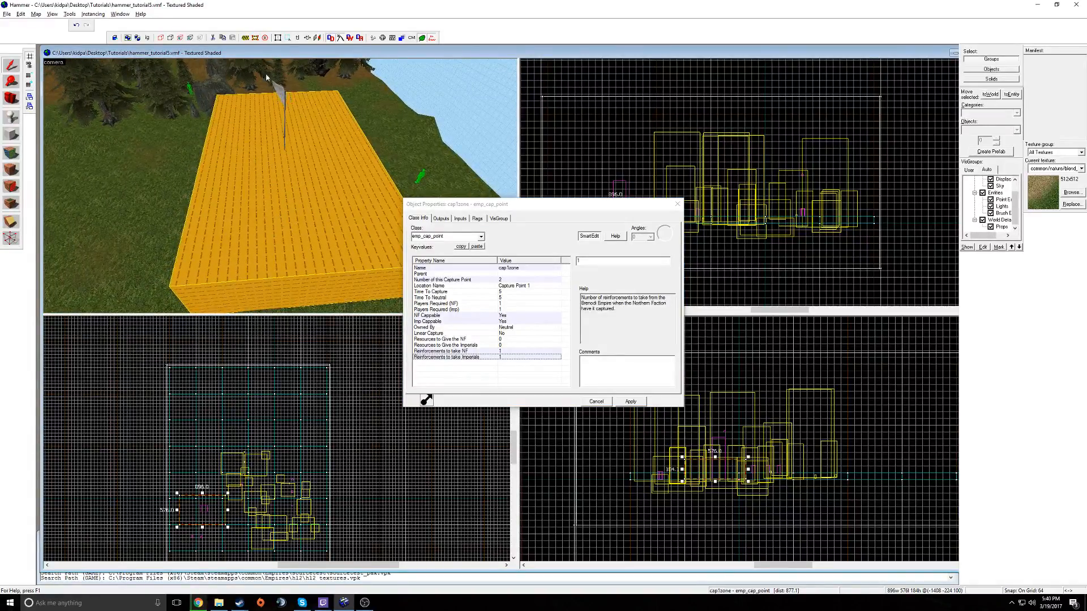
# Set the number of the parent capture point on the cap1 flag model to 2 and apply.
pyautogui.press('z')
pyautogui.press('a')
pyautogui.press('z')
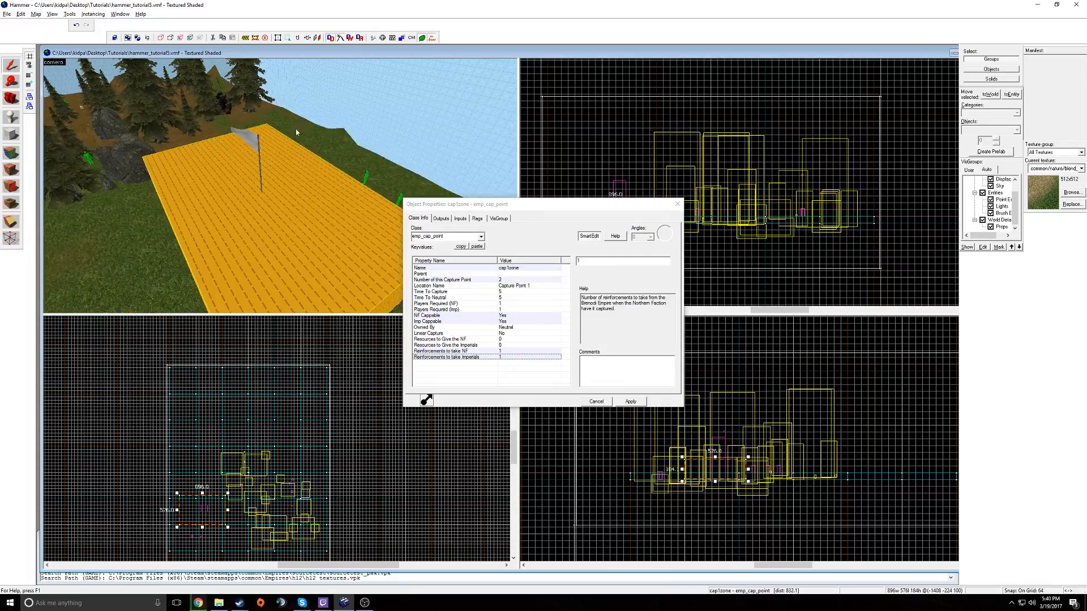
pyautogui.click(365, 177)
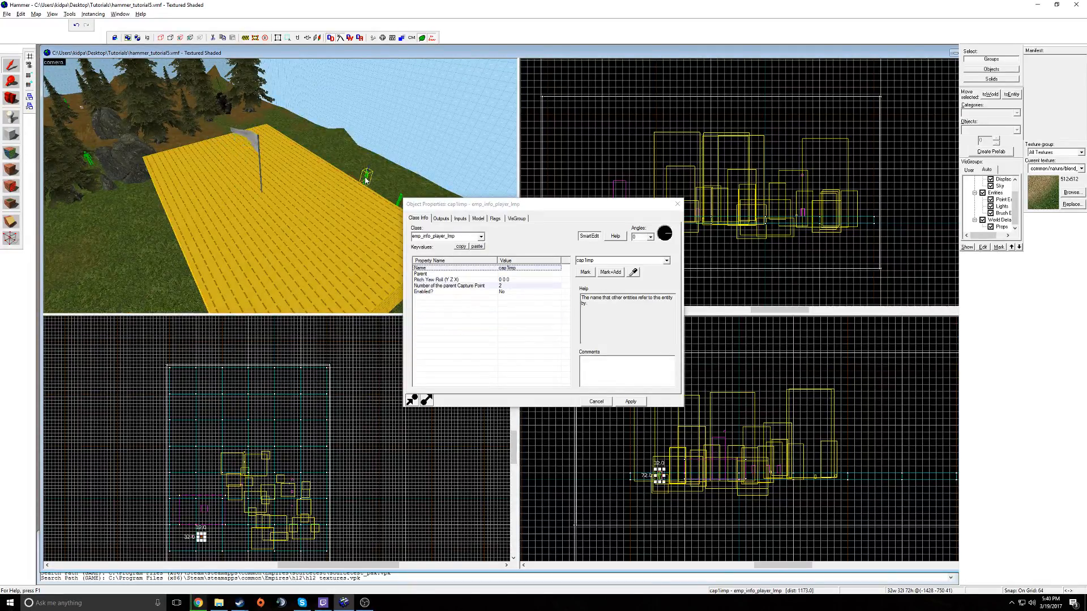
pyautogui.click(256, 153)
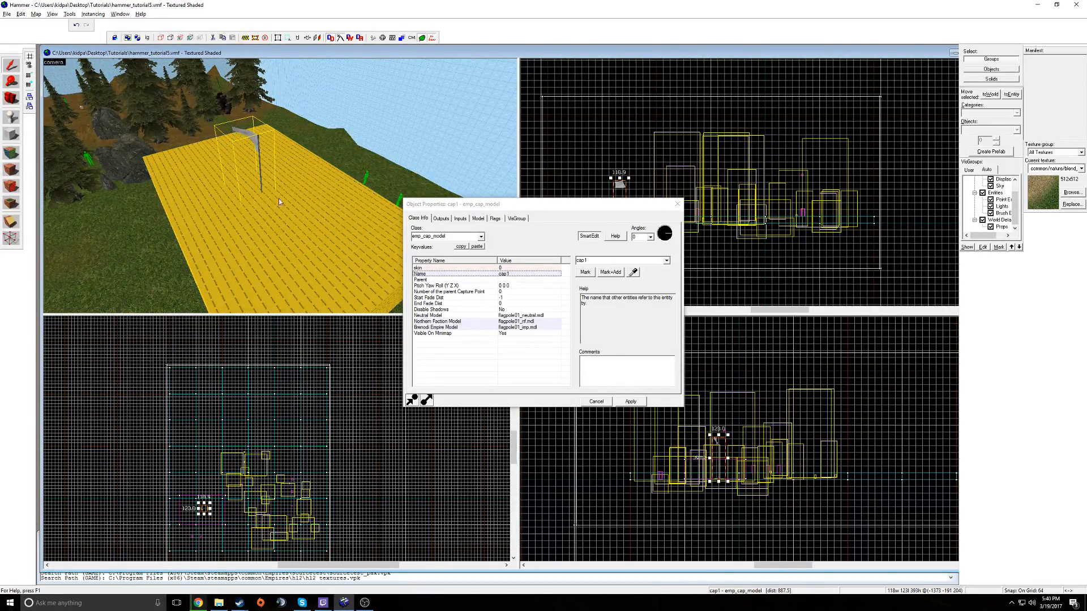
pyautogui.click(506, 292)
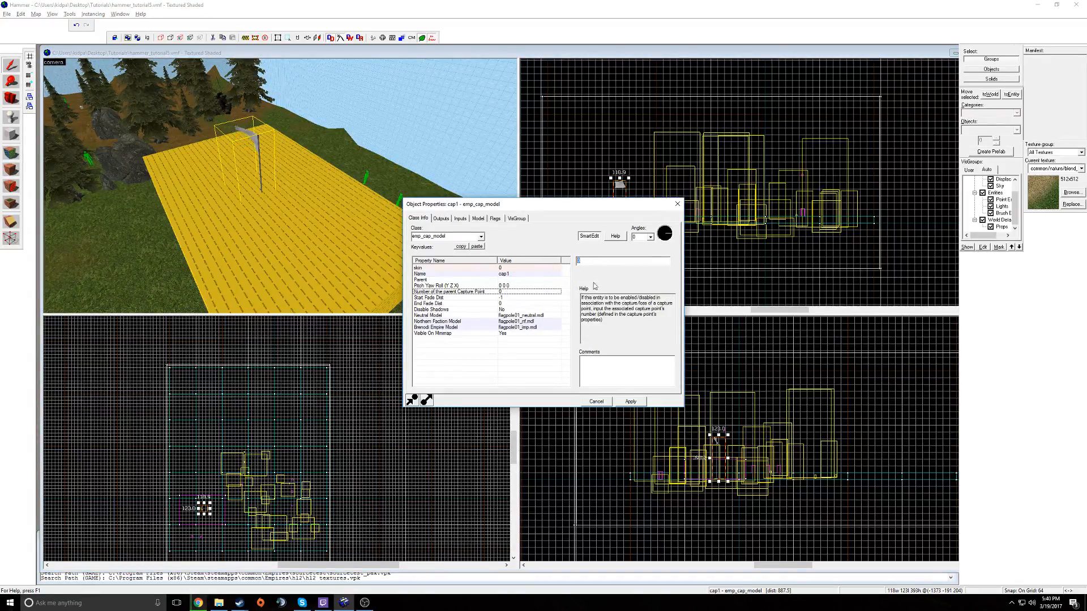
pyautogui.click(630, 402)
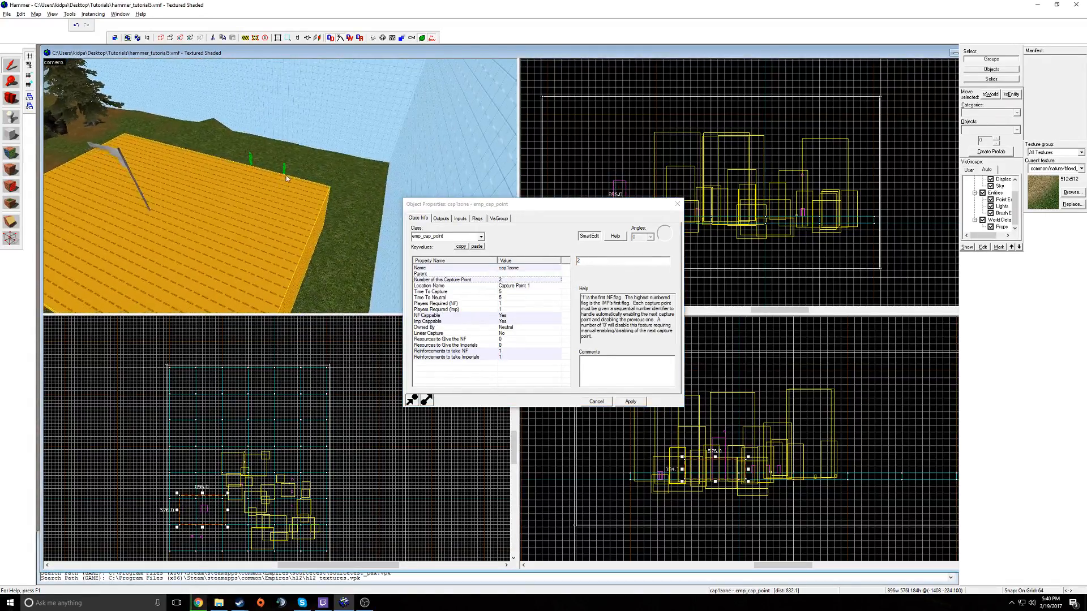
# Check the parent capture point numbers of both player spawns and the number of the cap1zone, and close the object properties.
pyautogui.click(284, 169)
pyautogui.click(251, 161)
pyautogui.click(247, 192)
pyautogui.press('z')
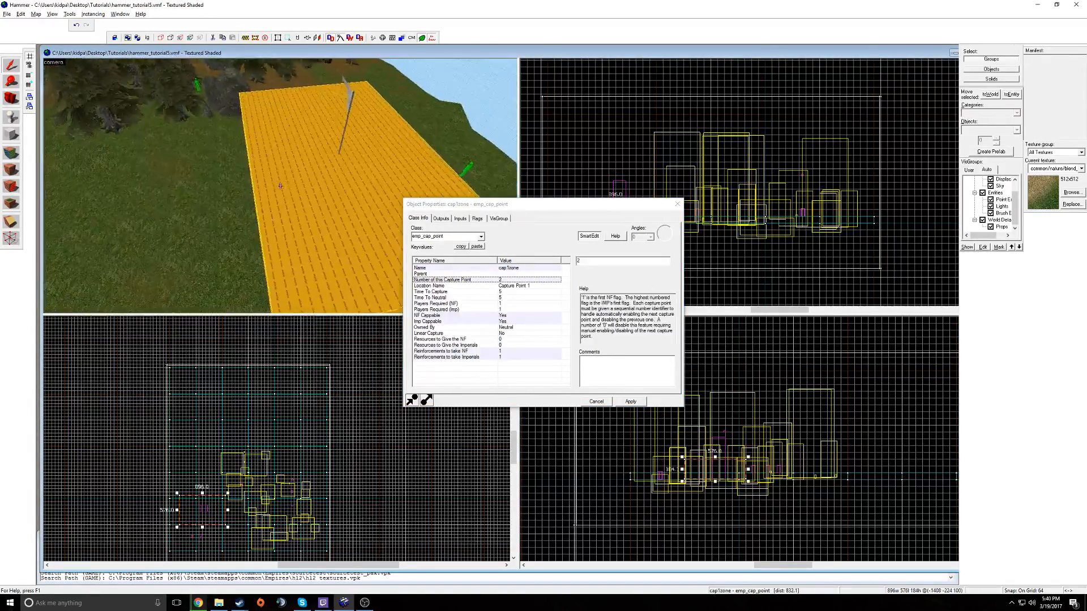
pyautogui.press('z')
pyautogui.press('z')
pyautogui.press('z')
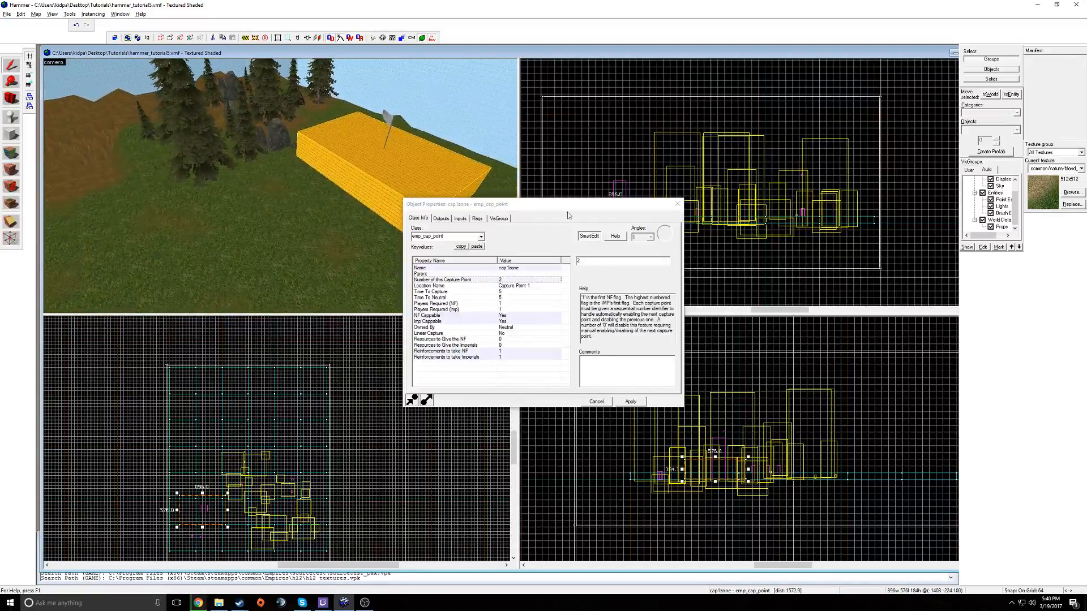
pyautogui.click(677, 205)
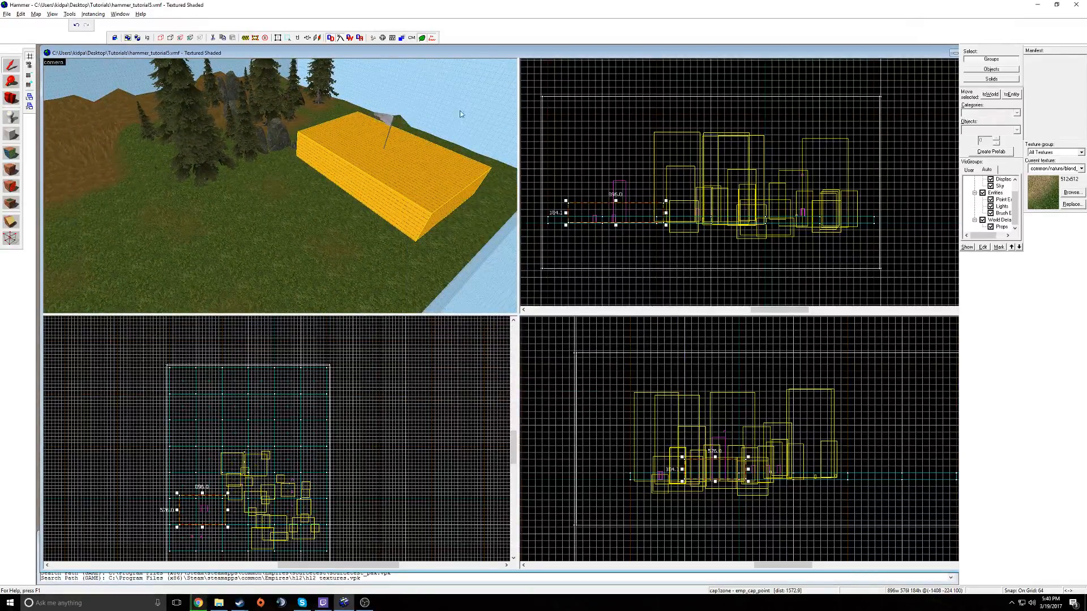
# Select the capture zone, its flag model and both player spawns together, and place a copy of the group about 1728 units north.
pyautogui.press('z')
pyautogui.press('z')
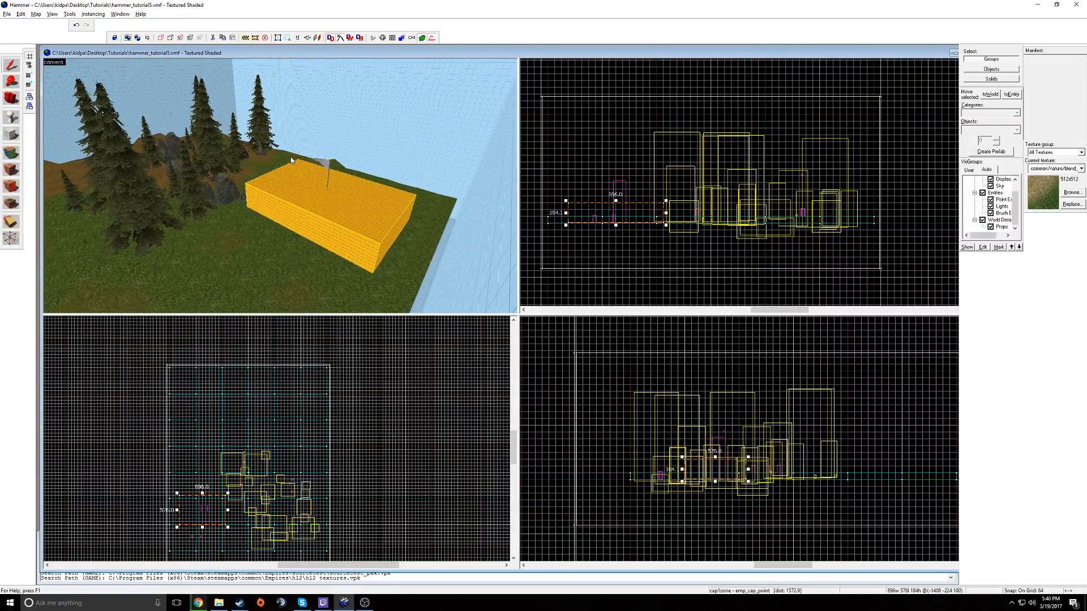
pyautogui.keyDown('ctrl'); pyautogui.click(326, 163); pyautogui.keyUp('ctrl')
pyautogui.press('z')
pyautogui.press('w')
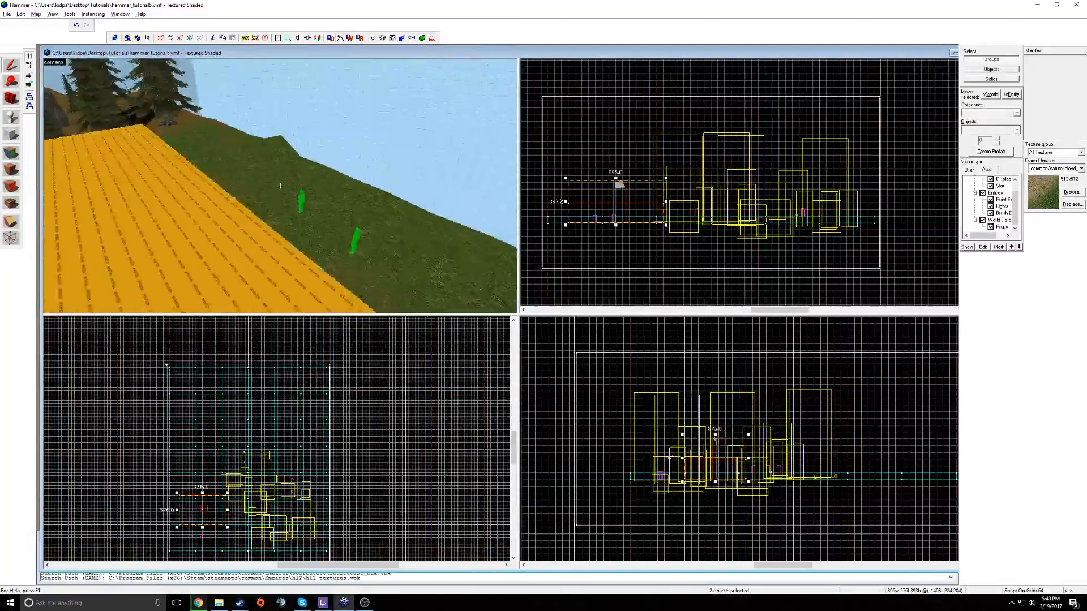
pyautogui.press('z')
pyautogui.keyDown('ctrl'); pyautogui.click(317, 184); pyautogui.keyUp('ctrl')
pyautogui.keyDown('ctrl'); pyautogui.click(336, 189); pyautogui.keyUp('ctrl')
pyautogui.keyDown('ctrl'); pyautogui.click(315, 180); pyautogui.keyUp('ctrl')
pyautogui.keyDown('ctrl'); pyautogui.click(266, 144); pyautogui.keyUp('ctrl')
pyautogui.scroll(3, 187, 523)
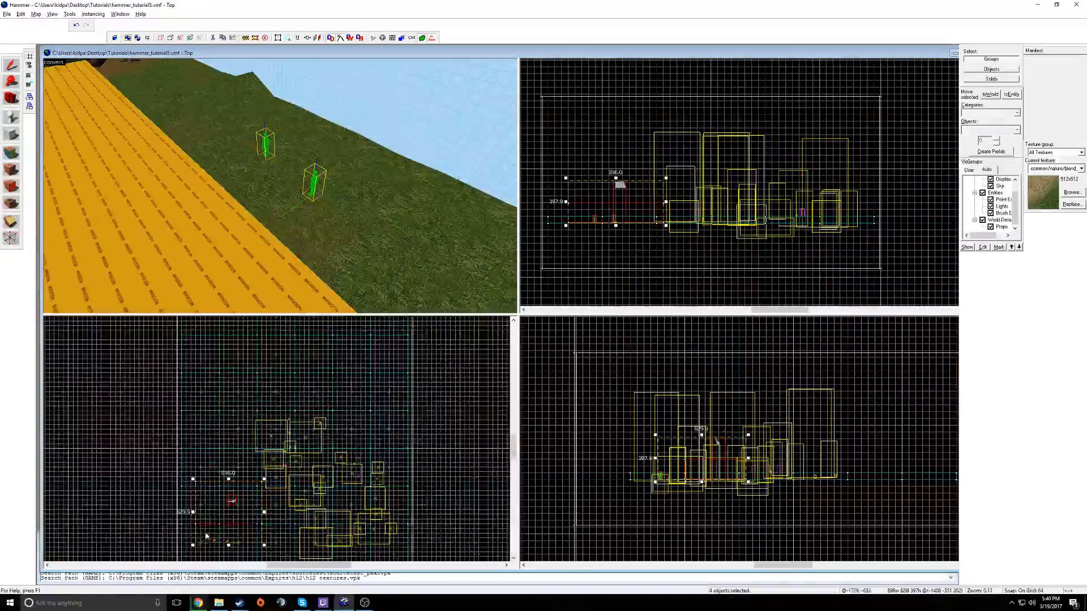
pyautogui.keyDown('shift'); pyautogui.moveTo(229, 504); pyautogui.dragTo(225, 347); pyautogui.keyUp('shift')
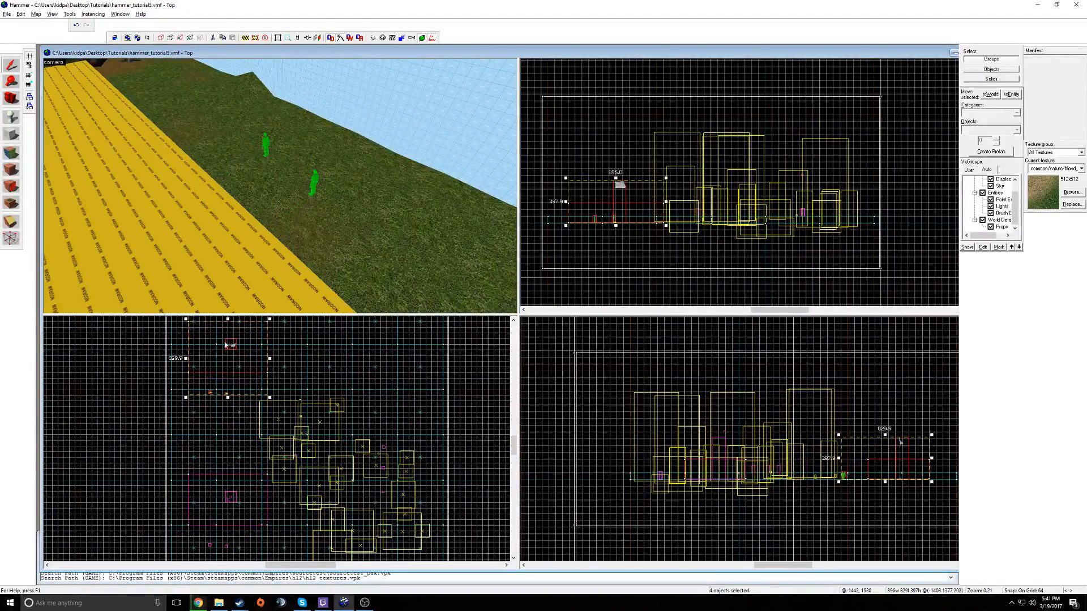
# Name the copied capture zone cap2zone and set its location name to Capture Point 2.
pyautogui.press('z')
pyautogui.press('w')
pyautogui.click(280, 185)
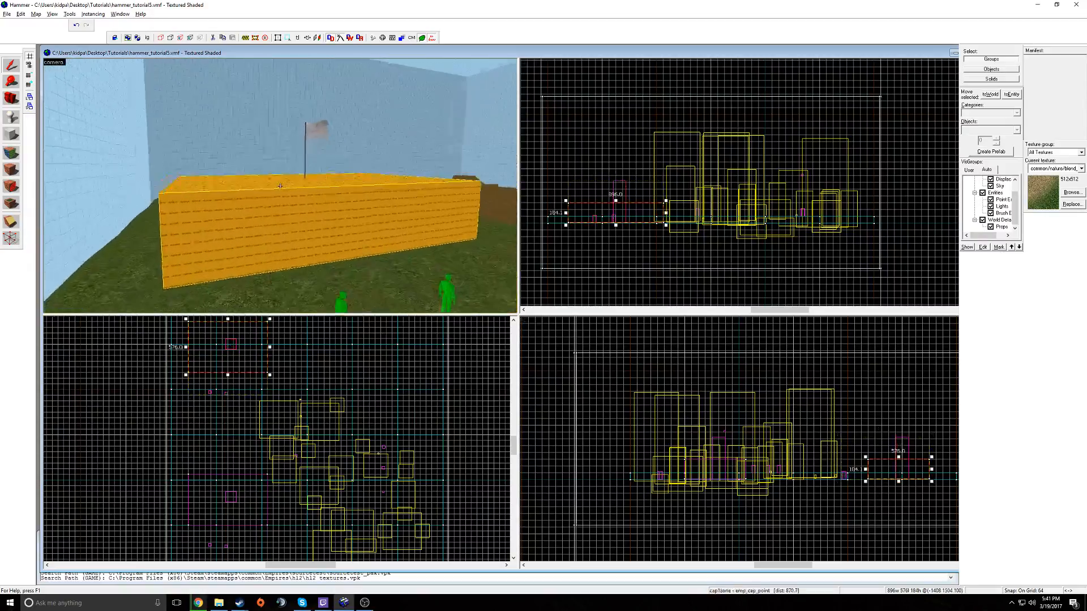
pyautogui.press('z')
pyautogui.hotkey('alt', 'Return')
pyautogui.click(521, 269)
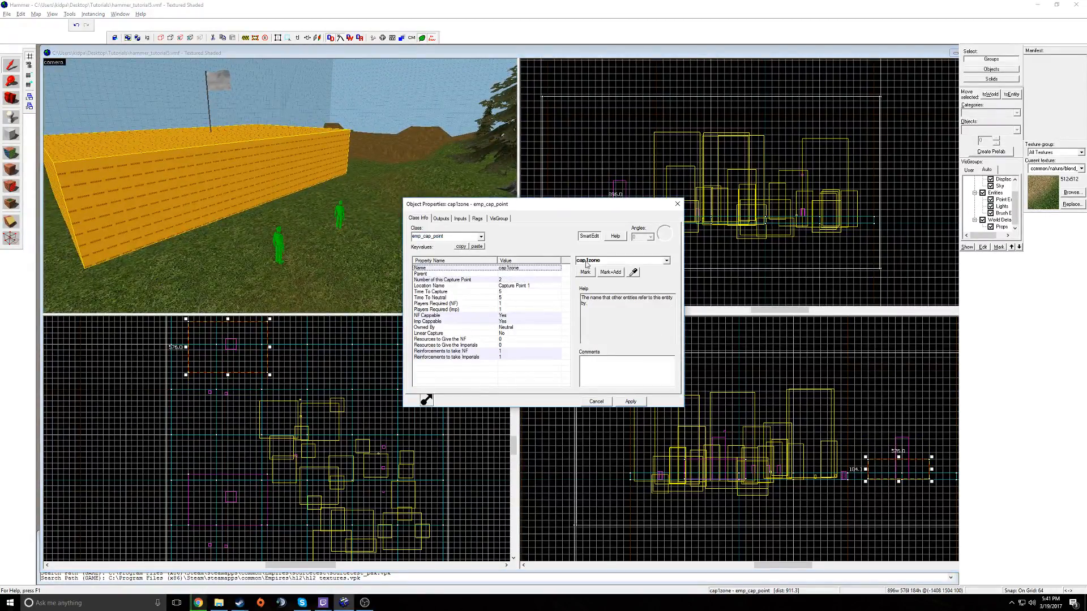
pyautogui.write('2')
pyautogui.click(485, 286)
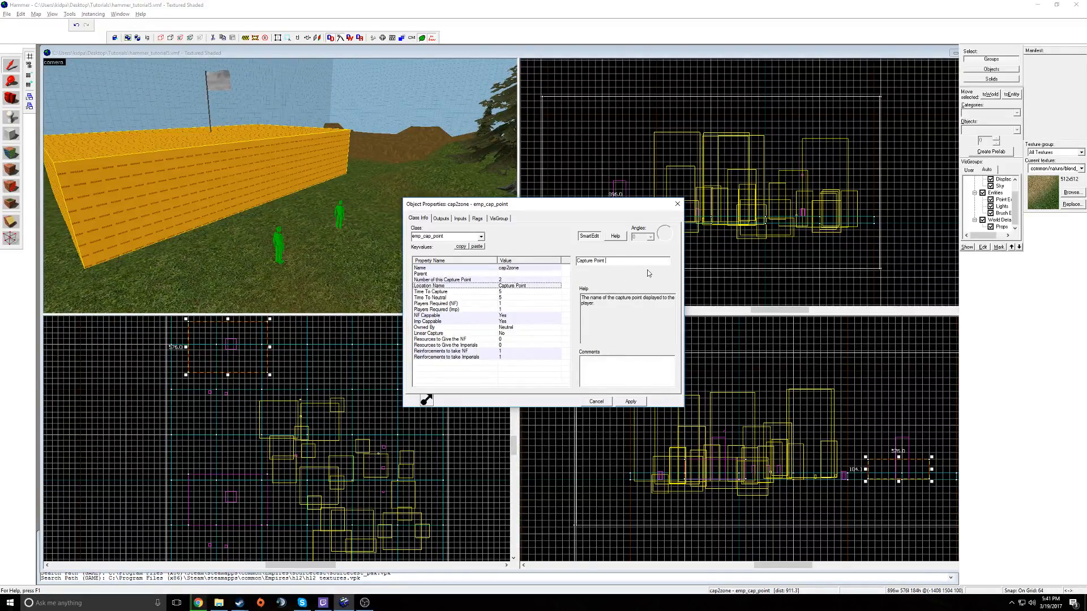
pyautogui.click(218, 34)
# Name the copied flag model cap2.
pyautogui.click(212, 86)
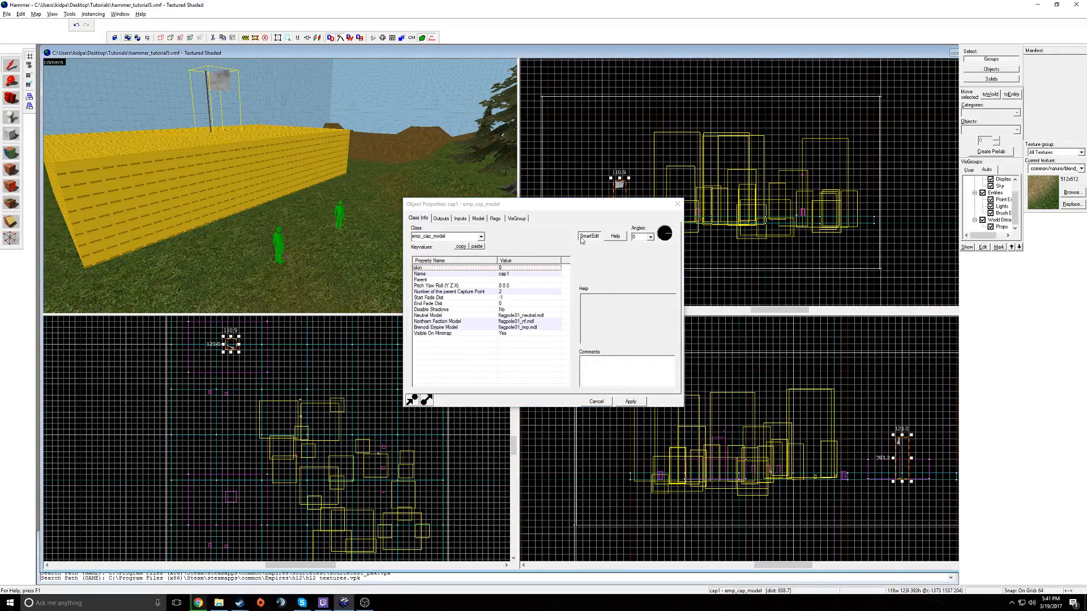
pyautogui.write('cap2')
pyautogui.press('Return')
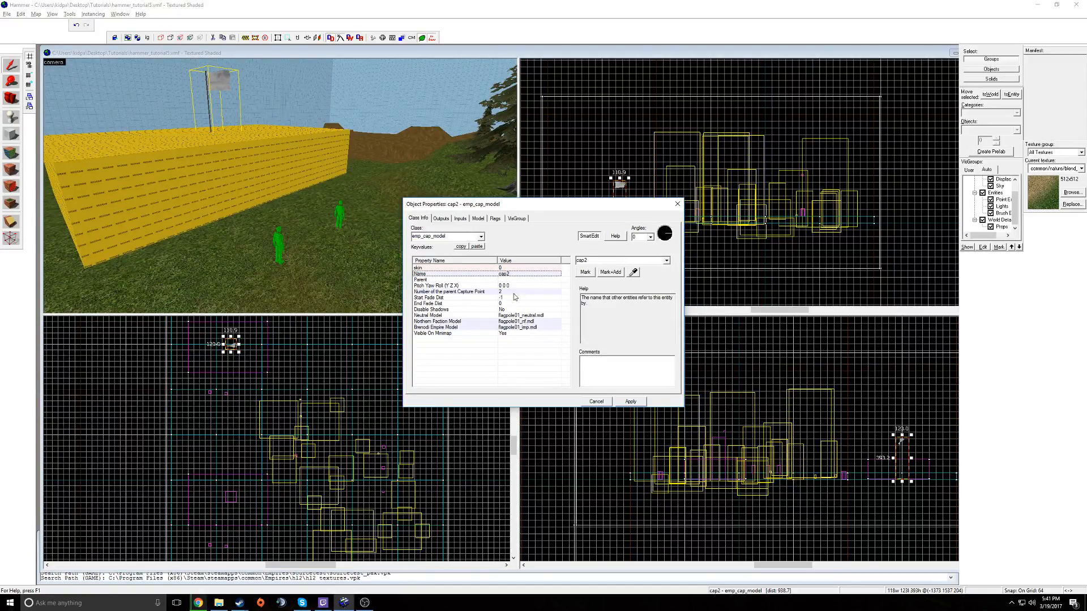
pyautogui.click(511, 292)
# Set the number of this capture point to 1 on the original cap1zone and apply.
pyautogui.press('z')
pyautogui.click(280, 186)
pyautogui.press('w')
pyautogui.press('z')
pyautogui.moveTo(595, 258); pyautogui.dragTo(552, 263)
pyautogui.write('1')
pyautogui.click(639, 403)
# Set the number of the parent capture point to 1 on the original cap1 flag model.
pyautogui.press('z')
pyautogui.press('w')
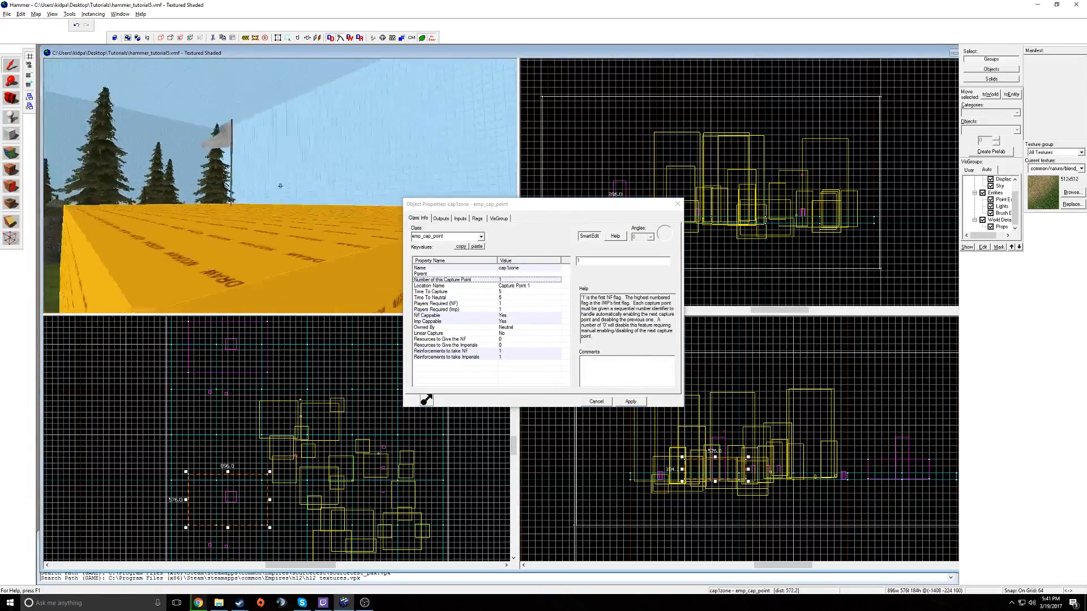
pyautogui.press('z')
pyautogui.click(281, 188)
pyautogui.press('z')
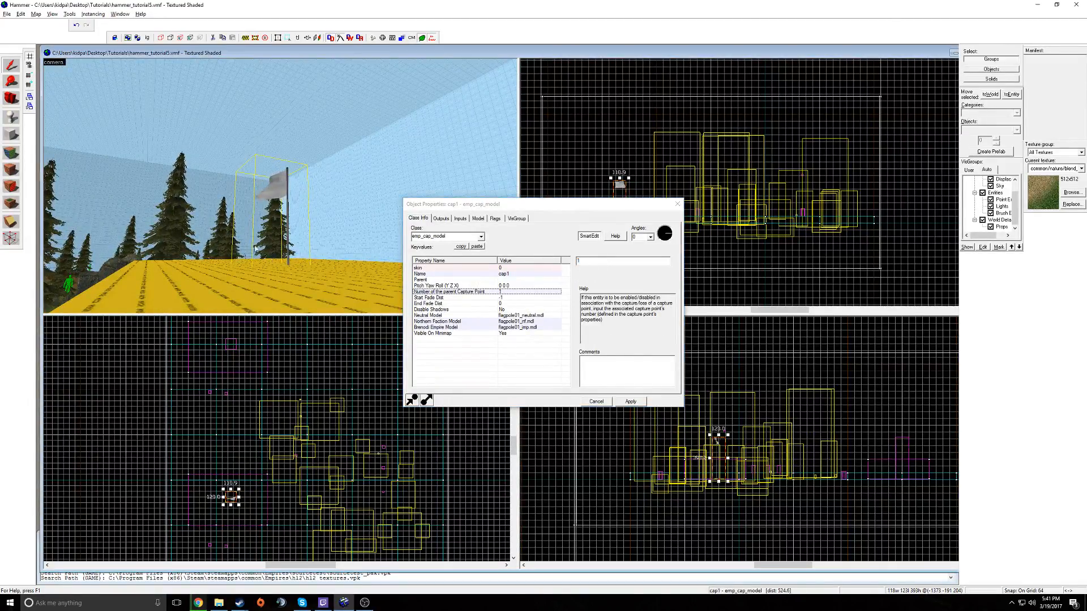
# Select both original player spawns together and change their pointNumber to match the first capture zone.
pyautogui.press('w')
pyautogui.press('w')
pyautogui.click(280, 186)
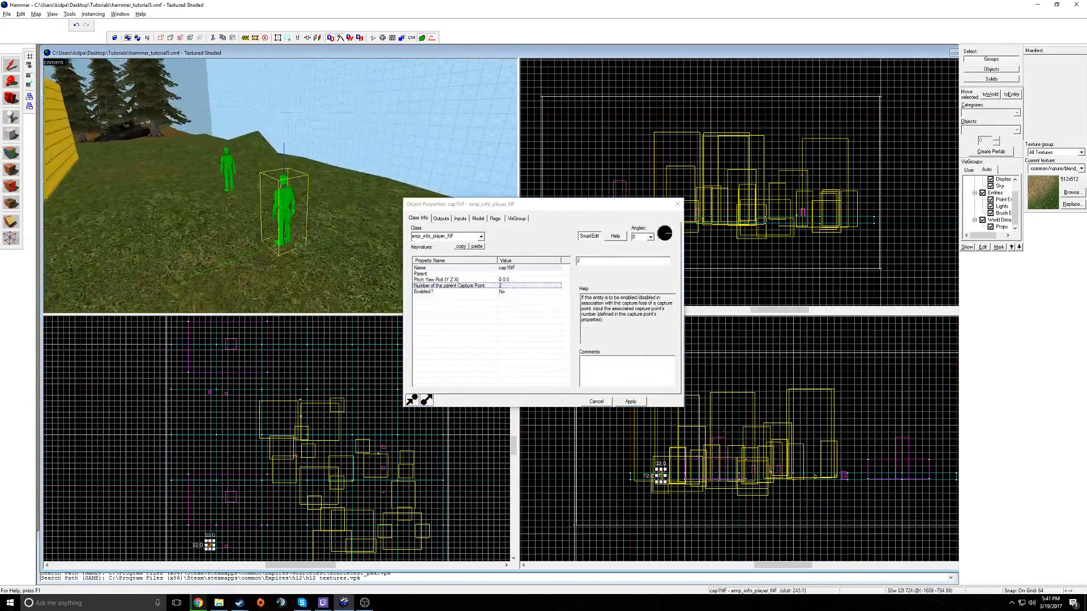
pyautogui.keyDown('ctrl'); pyautogui.click(280, 186); pyautogui.keyUp('ctrl')
pyautogui.press('z')
pyautogui.click(503, 275)
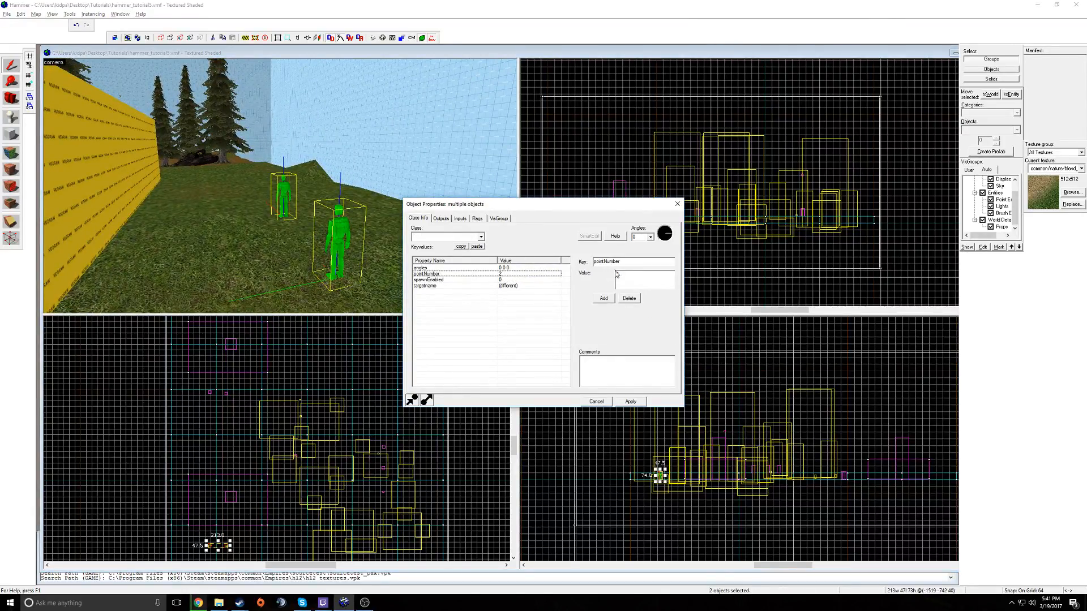
pyautogui.click(630, 402)
pyautogui.click(354, 240)
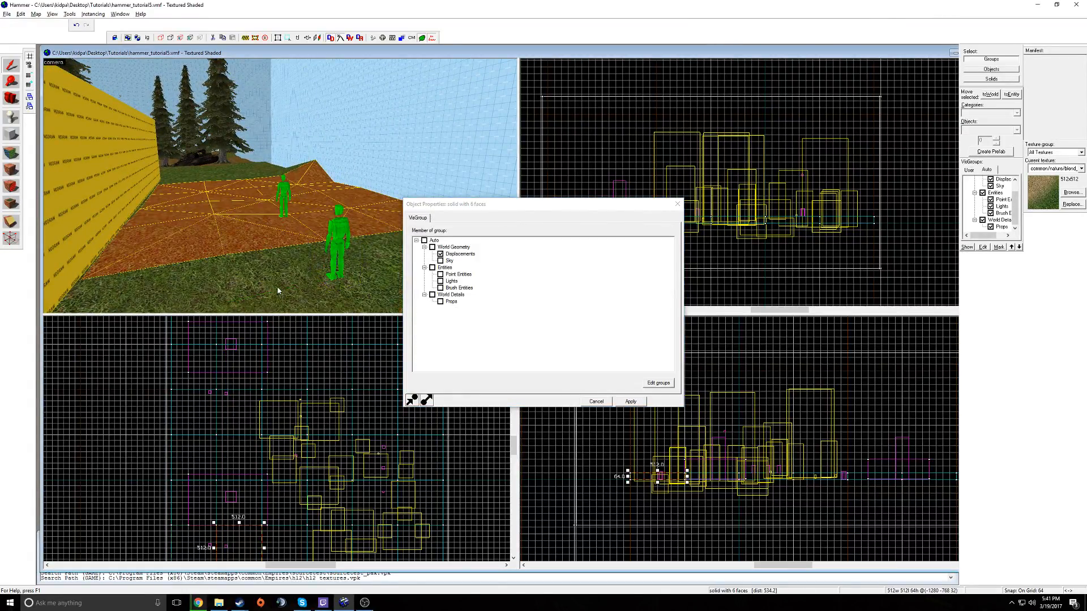
pyautogui.click(336, 251)
# Check the location name and capture point number of the copied cap2zone and the parent number of its flag model.
pyautogui.press('z')
pyautogui.press('s')
pyautogui.press('z')
pyautogui.click(280, 187)
pyautogui.click(517, 286)
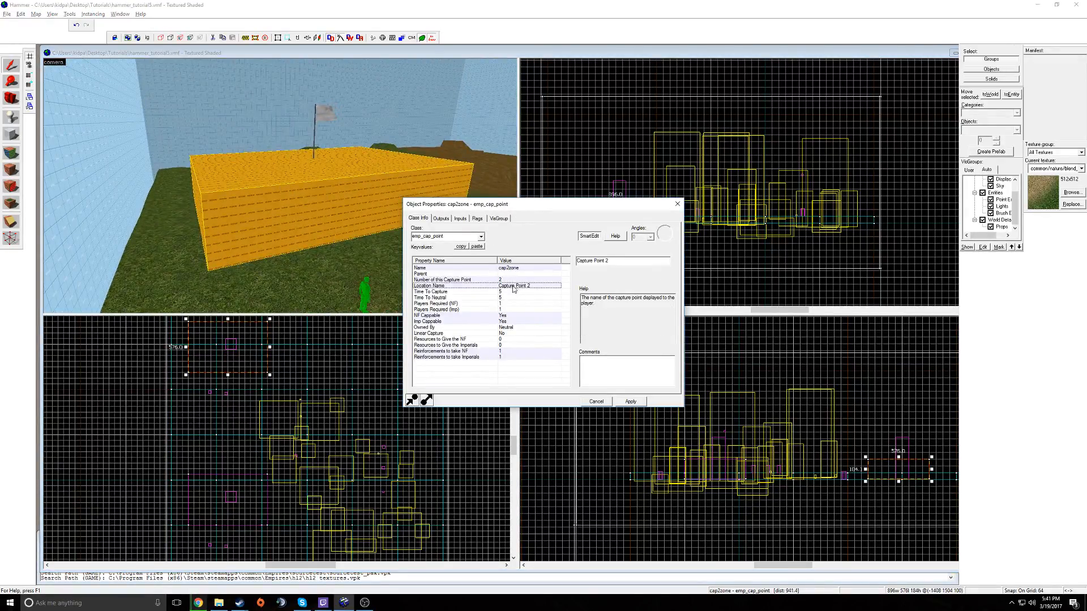
pyautogui.click(509, 279)
pyautogui.click(316, 118)
# Rename the copied NF player spawn beside the second capture zone to cap2NF.
pyautogui.press('z')
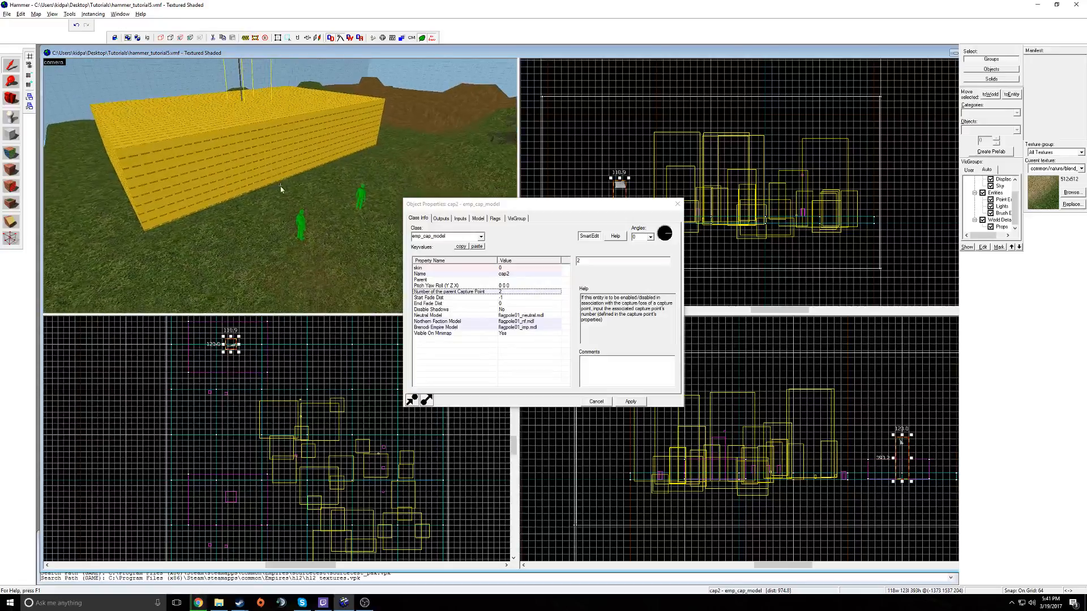
pyautogui.press('z')
pyautogui.click(300, 220)
pyautogui.click(542, 268)
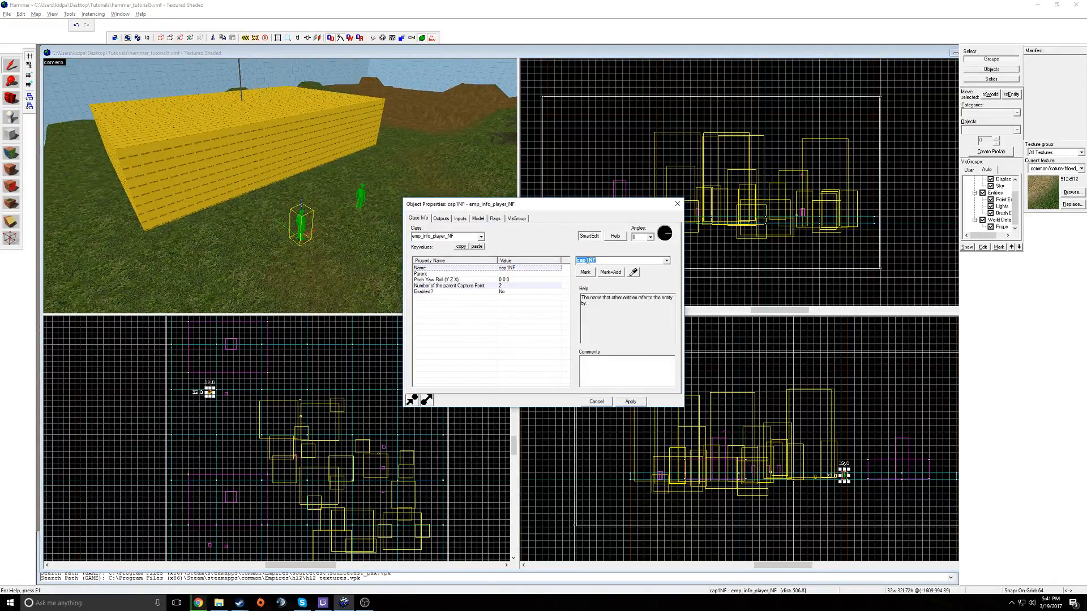
pyautogui.scroll(-5, 718, 306)
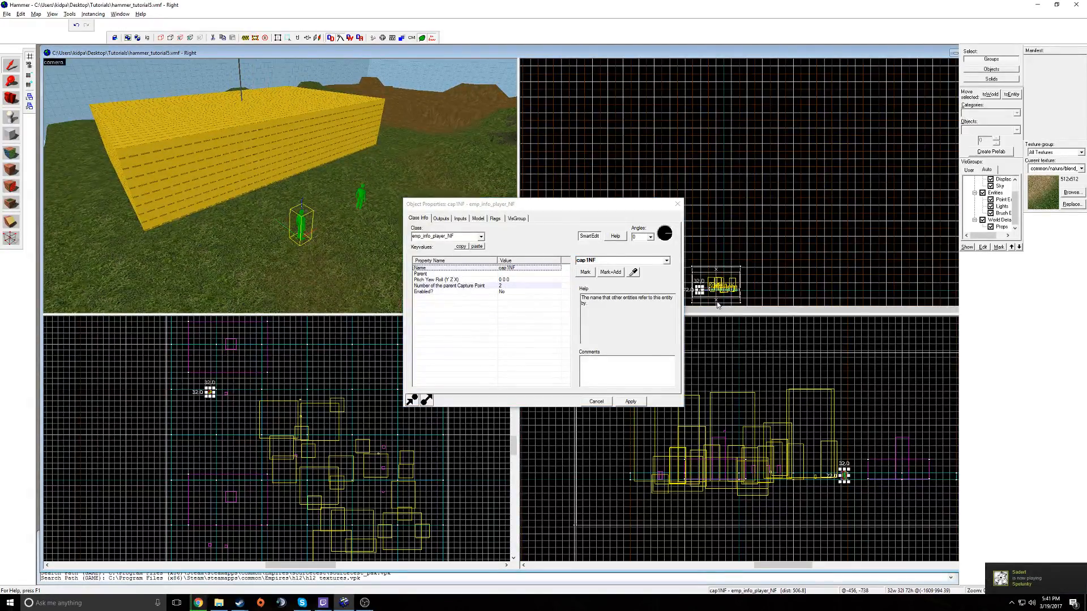
pyautogui.click(588, 260)
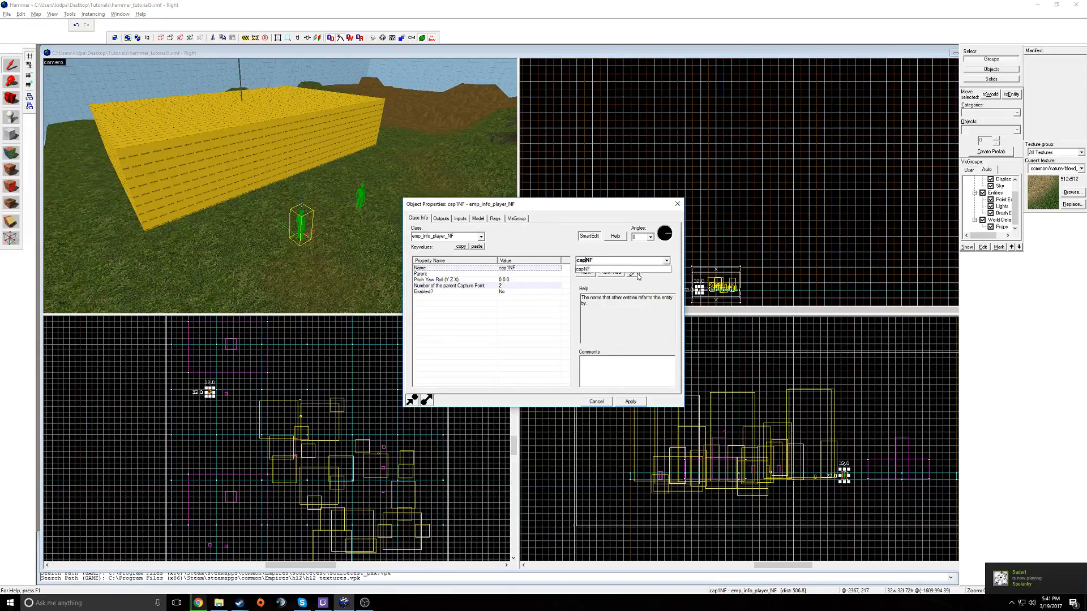
# Rename the copied Imperial player spawn to cap2imp and close its properties.
pyautogui.click(360, 196)
pyautogui.doubleClick(587, 261)
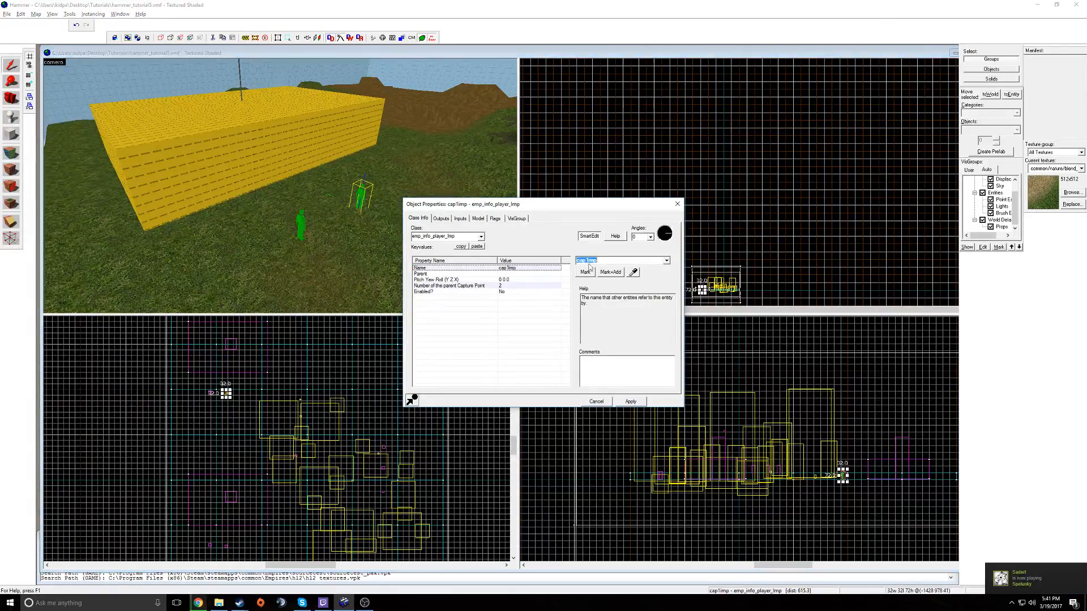
pyautogui.write('cap2imp')
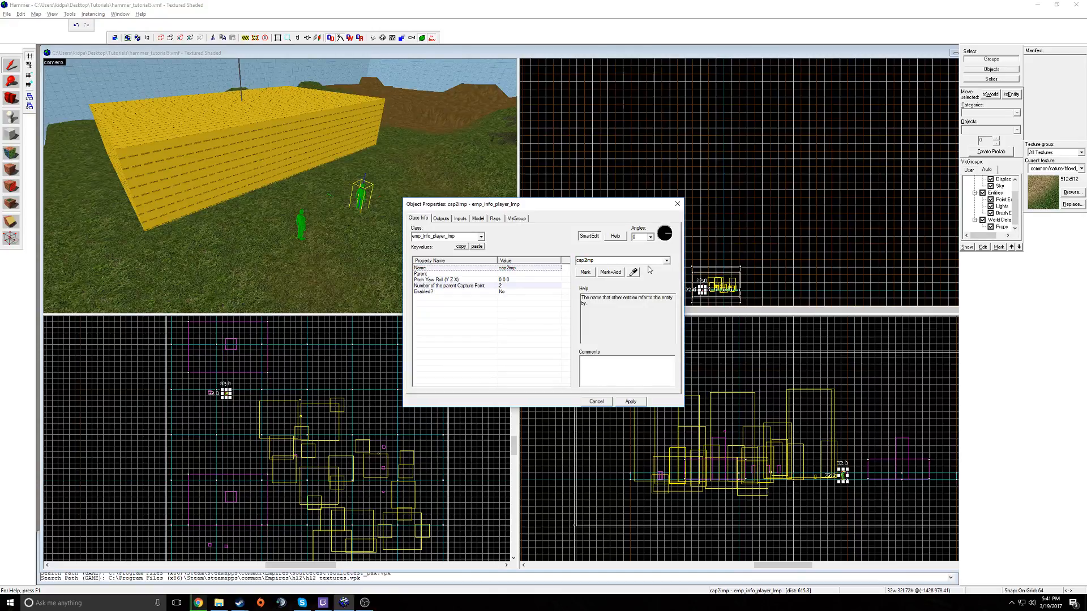
pyautogui.click(677, 205)
# Raise the copied Imperial and NF player spawns so they stand higher above the terrain.
pyautogui.press('z')
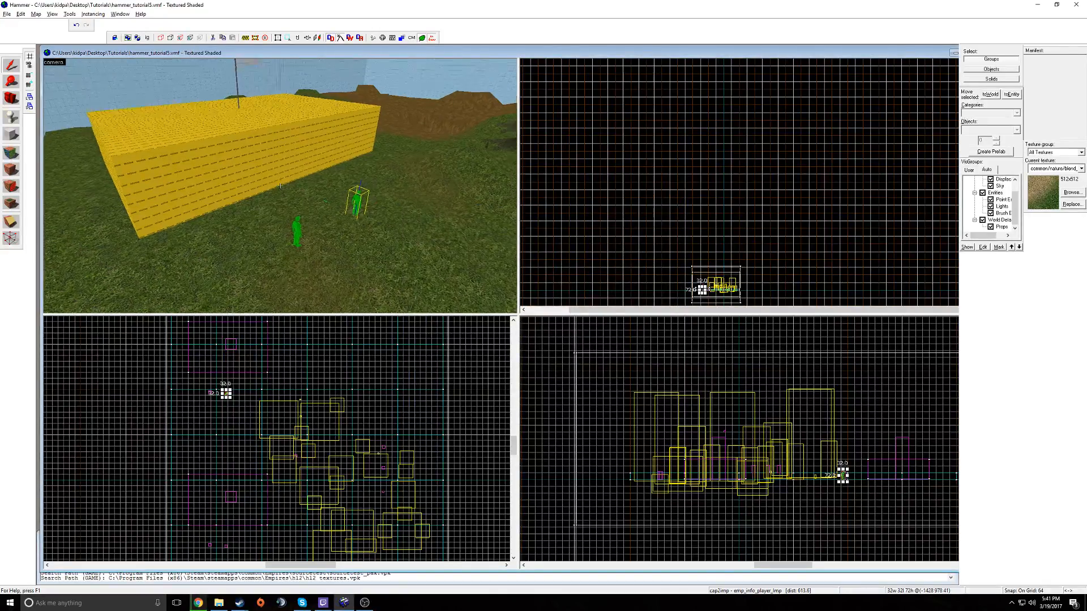
pyautogui.press('w')
pyautogui.press('s')
pyautogui.press('z')
pyautogui.scroll(12, 702, 290)
pyautogui.scroll(8, 694, 289)
pyautogui.moveTo(691, 289); pyautogui.dragTo(675, 258)
pyautogui.click(142, 239)
pyautogui.moveTo(567, 282); pyautogui.dragTo(574, 241)
# Retarget cap2zone's OnImpCap output with InputIMPOwnership to the copied flag model, cap2.
pyautogui.click(215, 126)
pyautogui.doubleClick(215, 126)
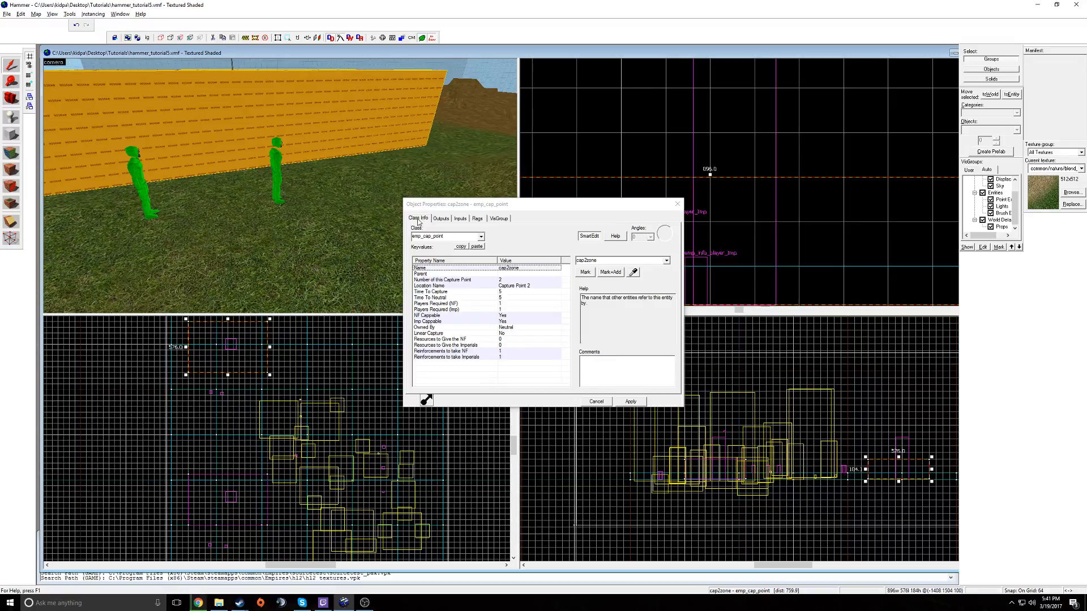
pyautogui.click(440, 218)
pyautogui.click(482, 254)
pyautogui.click(482, 242)
pyautogui.click(310, 251)
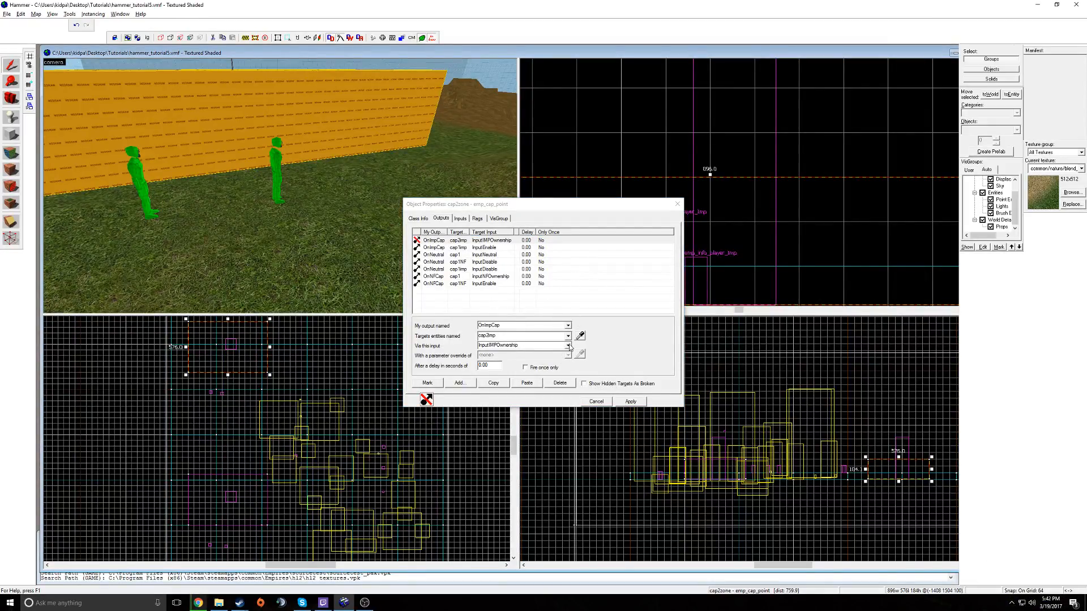
pyautogui.click(568, 345)
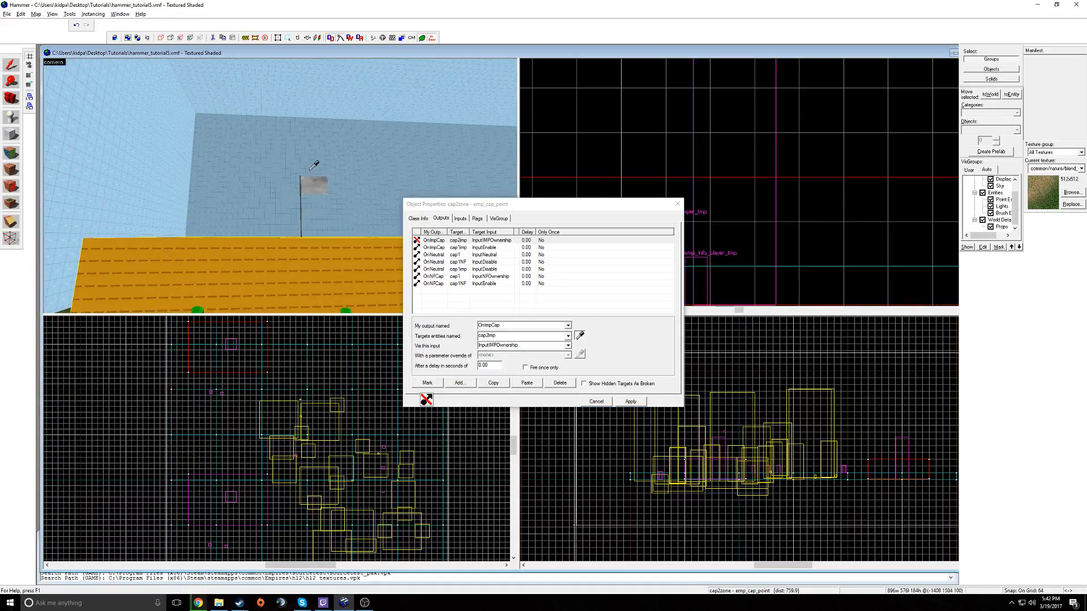
pyautogui.click(314, 184)
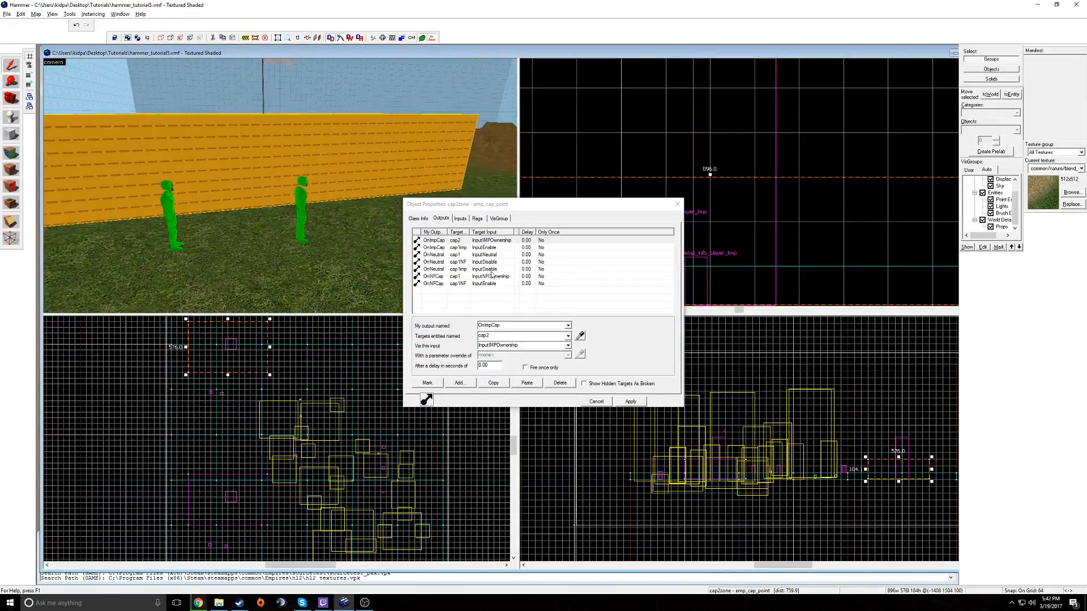
# Retarget cap2zone's OnImpCap output with InputEnable to the copied Imperial spawn, cap2imp.
pyautogui.click(500, 249)
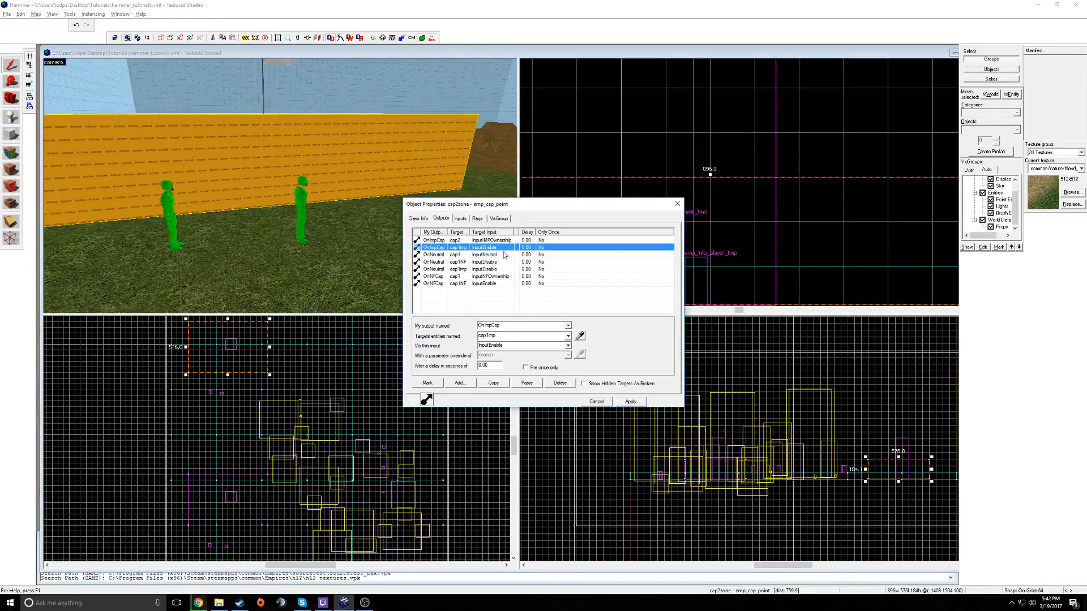
pyautogui.click(580, 336)
pyautogui.click(303, 204)
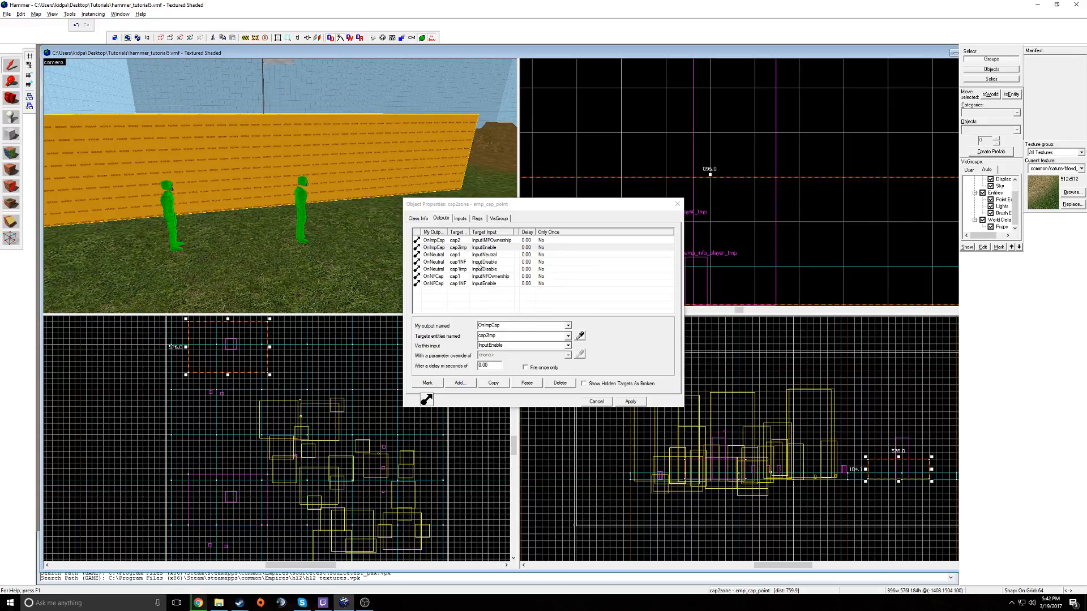
# Retarget cap2zone's OnNeutral output with InputNeutral to the copied flag model, cap2.
pyautogui.click(461, 255)
pyautogui.click(580, 336)
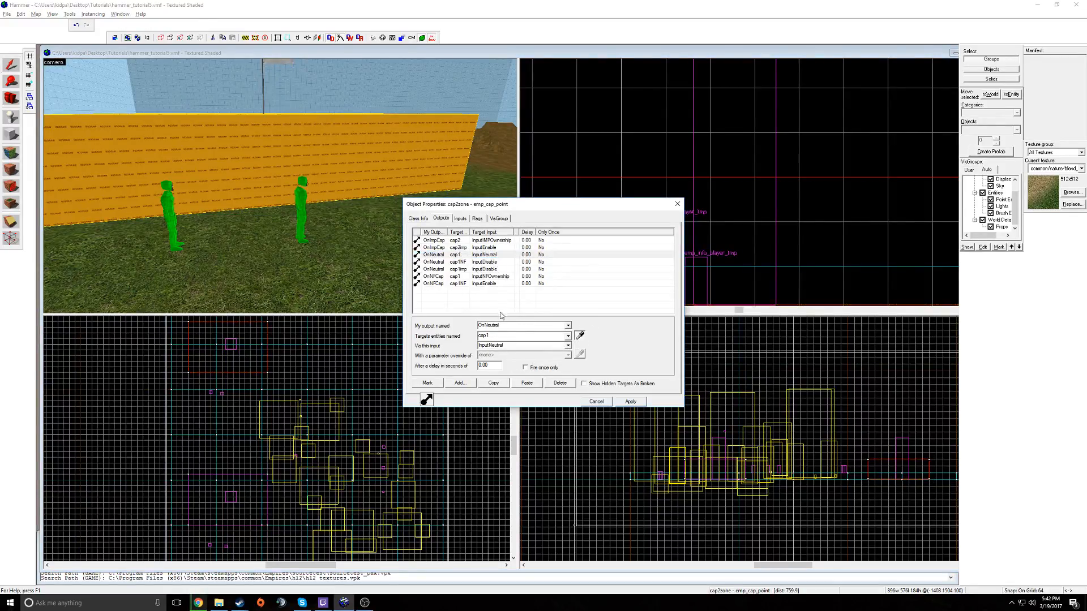
pyautogui.press('z')
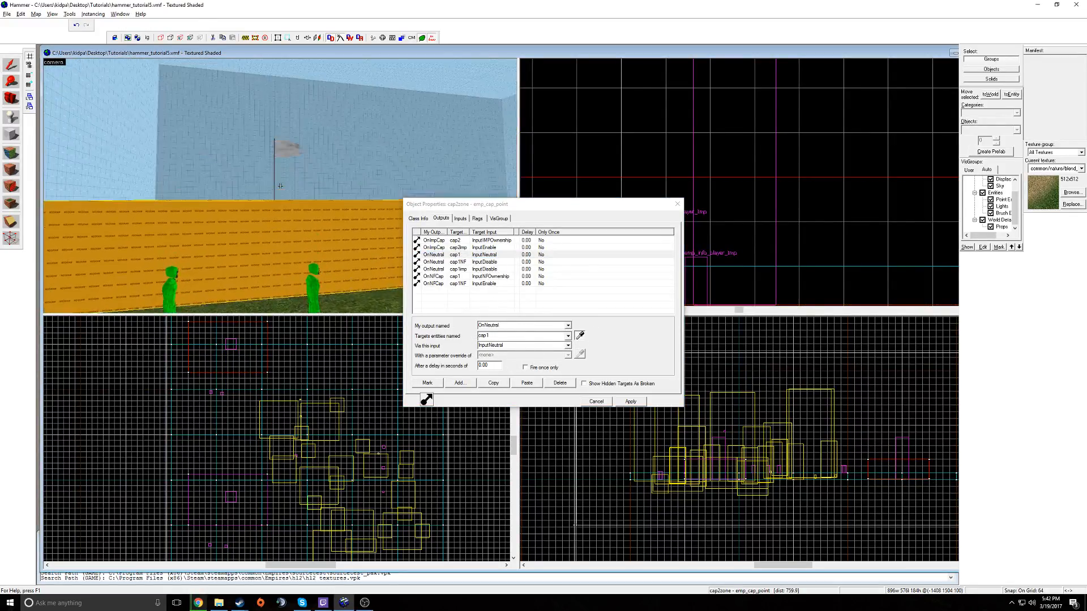
pyautogui.press('z')
pyautogui.click(320, 213)
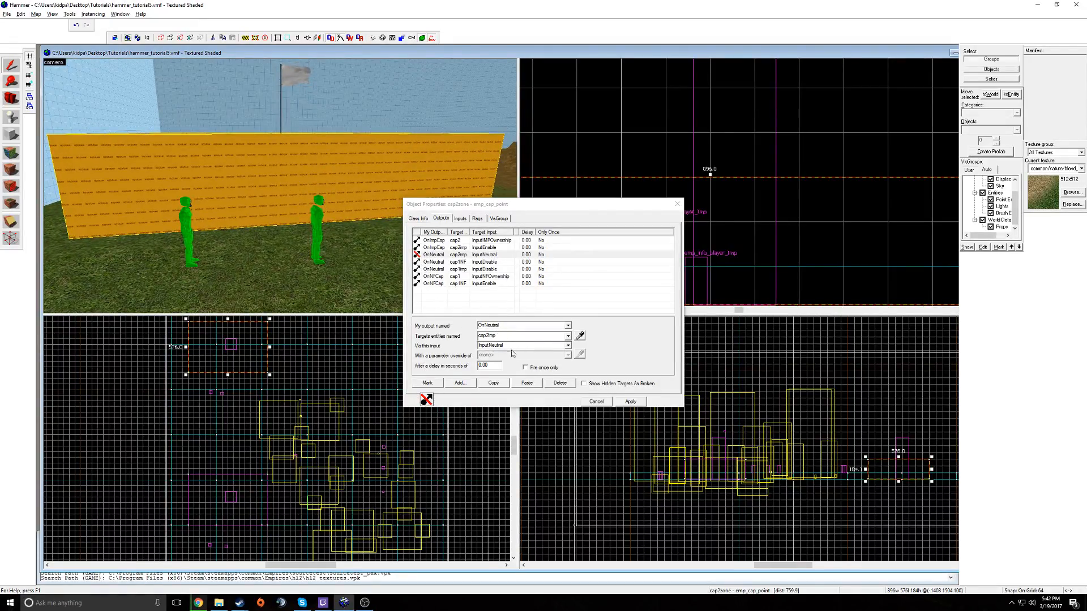
pyautogui.click(533, 346)
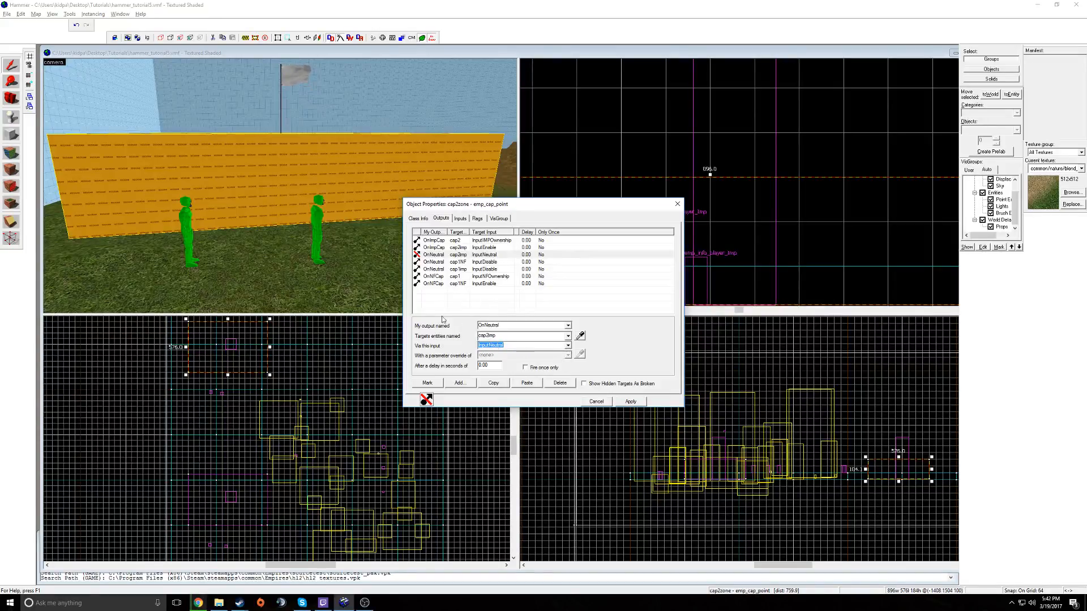
pyautogui.click(579, 337)
pyautogui.click(294, 66)
# Retarget cap2zone's two OnNeutral InputDisable outputs to the copied spawns, cap2NF and cap2imp.
pyautogui.click(472, 261)
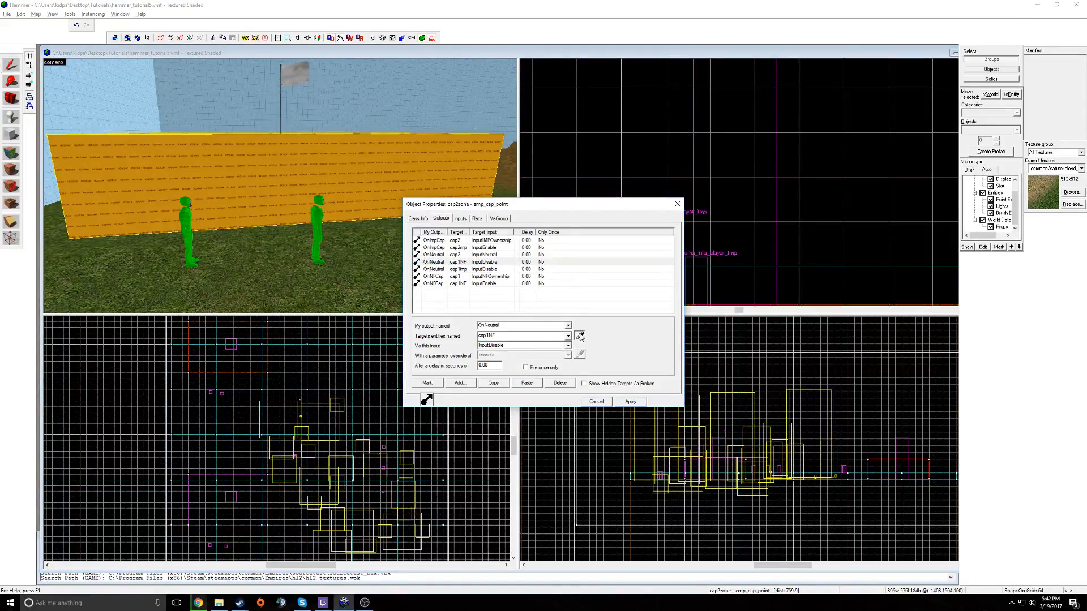
pyautogui.click(190, 237)
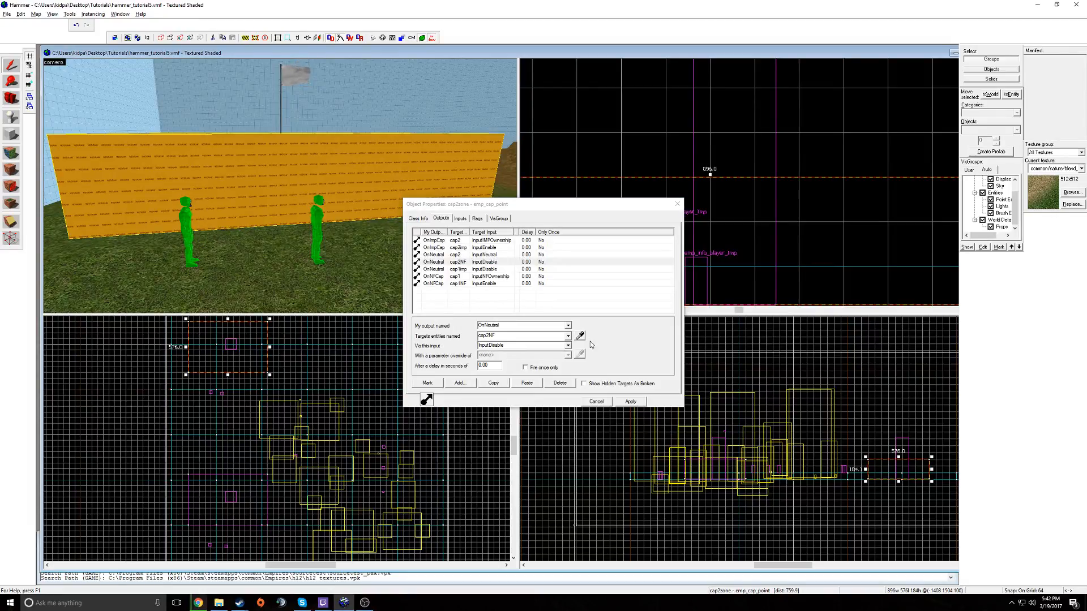
pyautogui.click(482, 270)
pyautogui.click(320, 228)
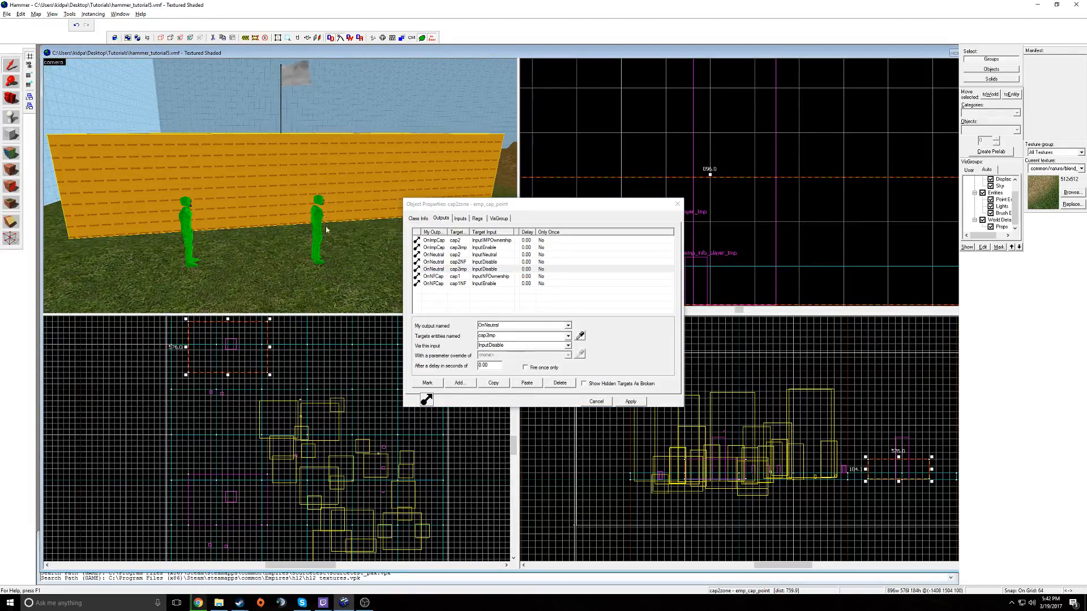
# Retarget cap2zone's OnNFCap outputs to cap2 for InputNFOwnership and cap2NF for InputEnable, and apply the changes.
pyautogui.click(434, 277)
pyautogui.click(580, 336)
pyautogui.click(297, 72)
pyautogui.click(503, 284)
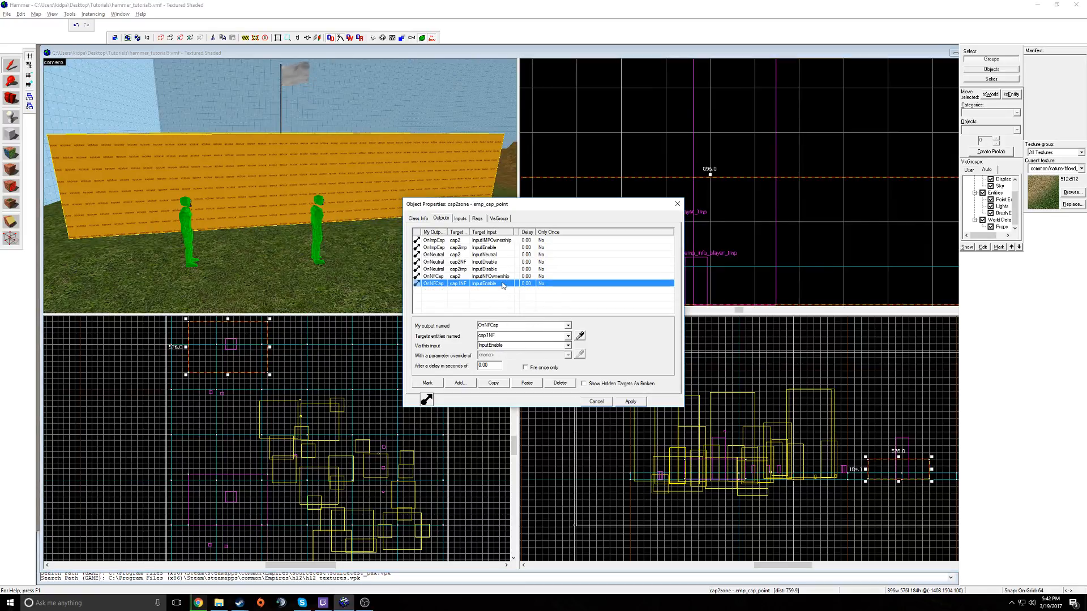
pyautogui.click(580, 335)
pyautogui.click(193, 227)
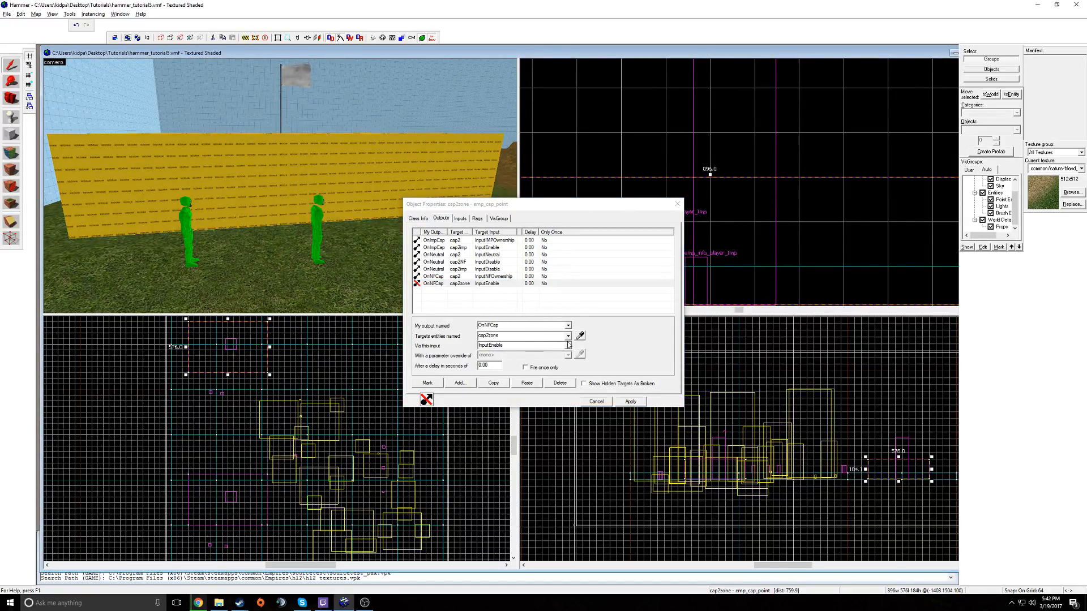
pyautogui.click(581, 336)
pyautogui.click(188, 234)
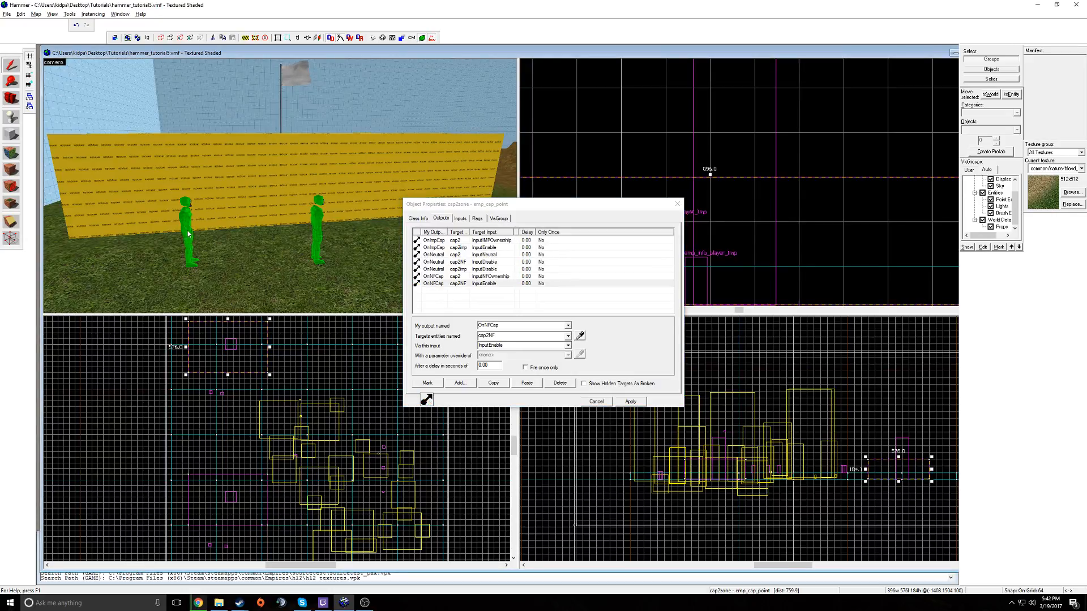
pyautogui.click(630, 402)
pyautogui.click(678, 205)
# Check the incoming connections of the copied Imperial spawn and of cap2zone.
pyautogui.click(290, 75)
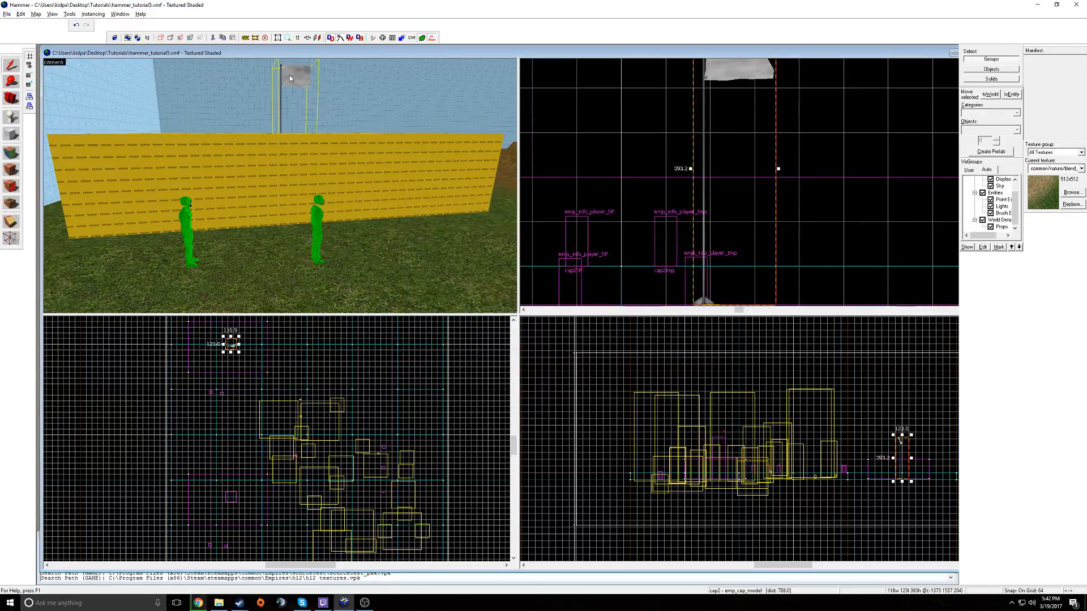
pyautogui.doubleClick(301, 173)
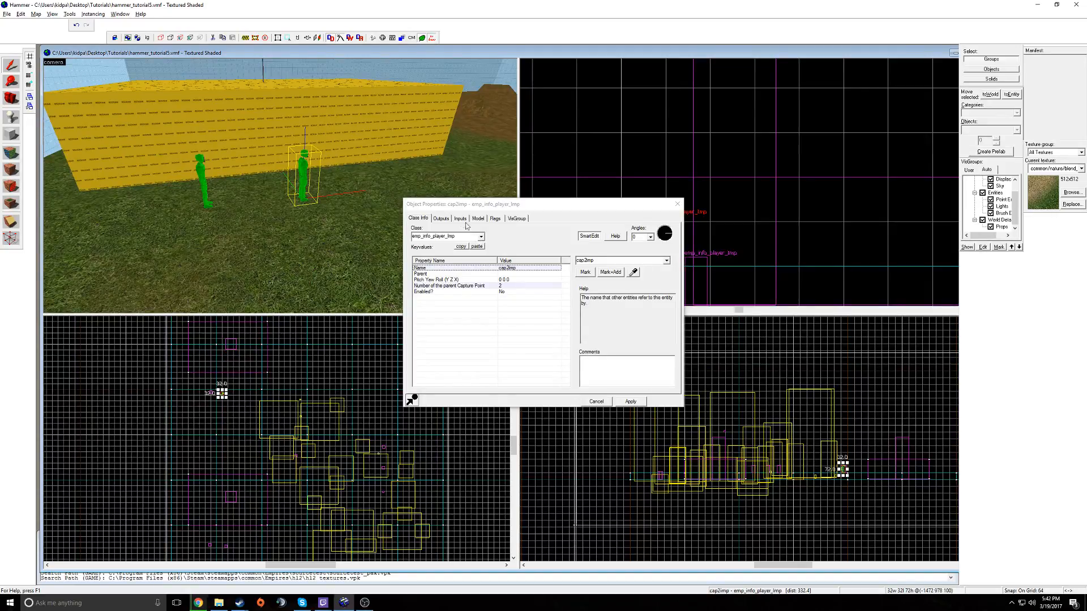
pyautogui.click(460, 218)
pyautogui.click(269, 118)
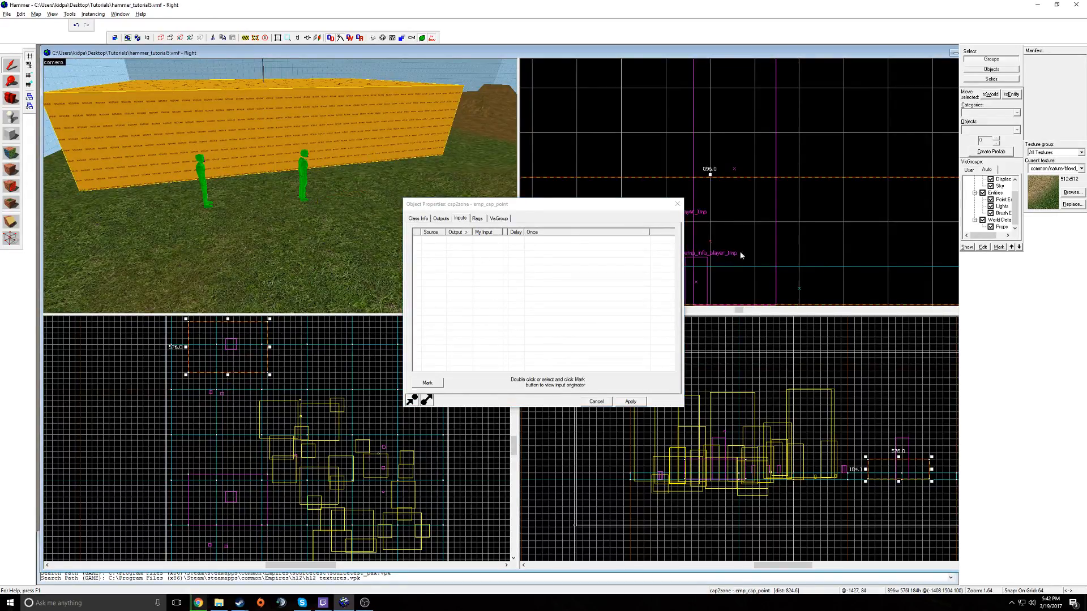
pyautogui.click(677, 205)
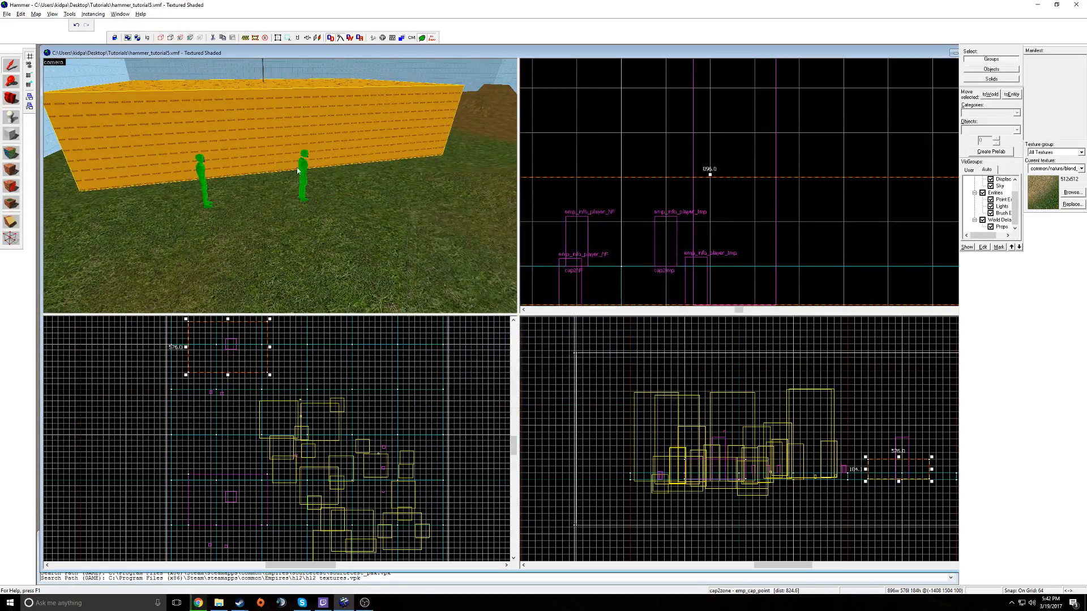
# Set Linear Capture to Yes on the first capture zone, cap1zone.
pyautogui.press('z')
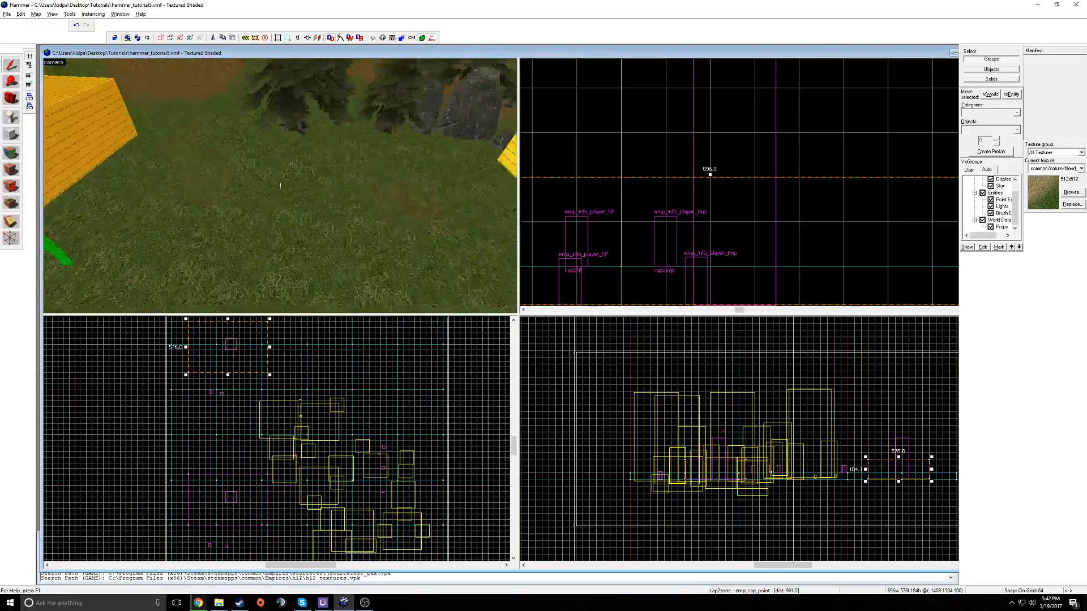
pyautogui.press('s')
pyautogui.press('w')
pyautogui.press('s')
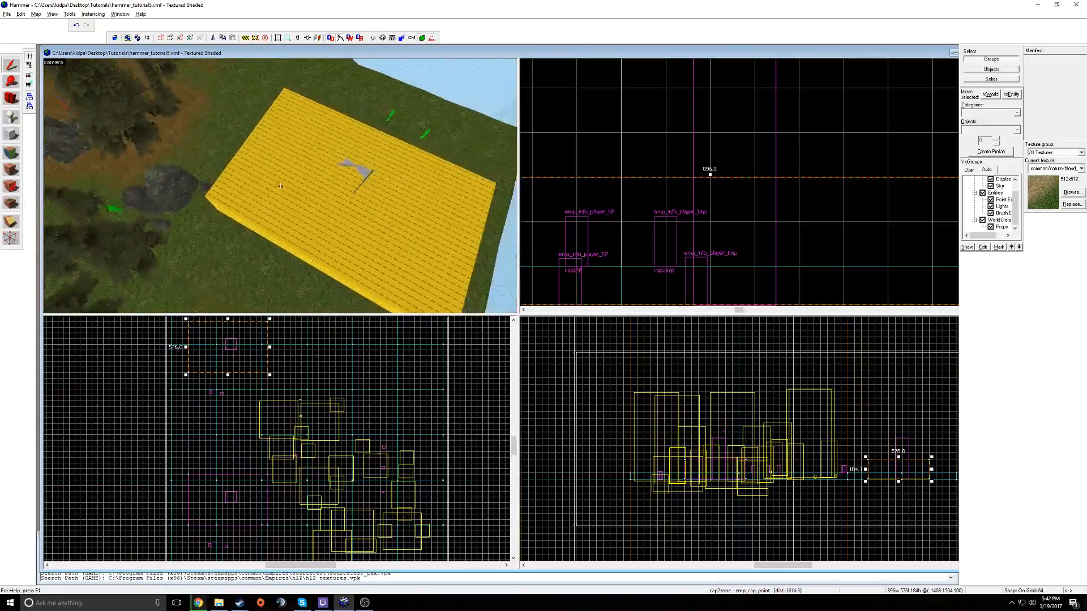
pyautogui.press('w')
pyautogui.doubleClick(280, 186)
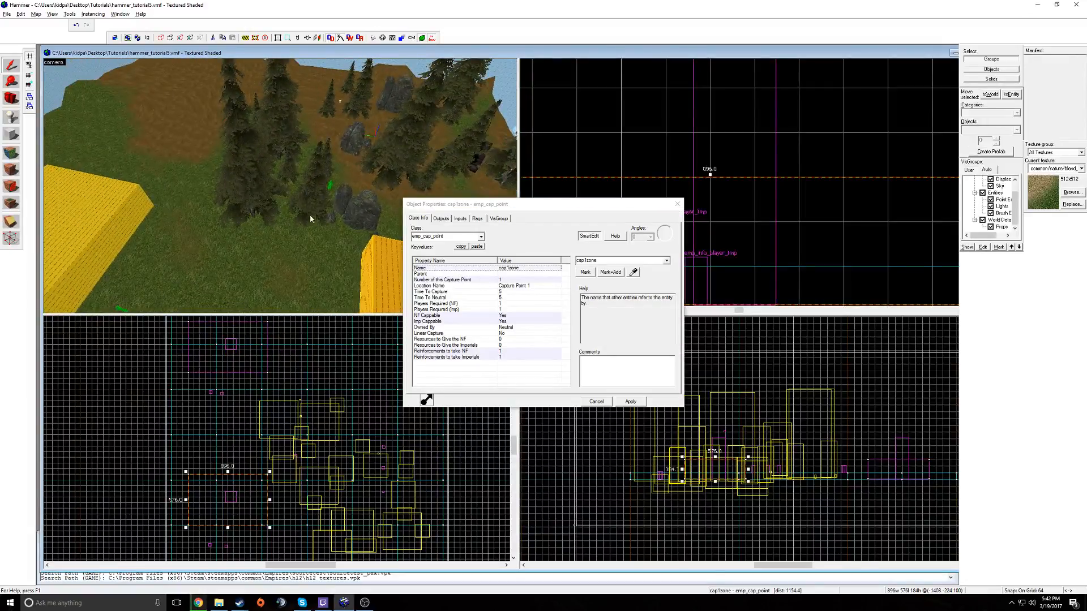
pyautogui.click(516, 274)
pyautogui.click(521, 334)
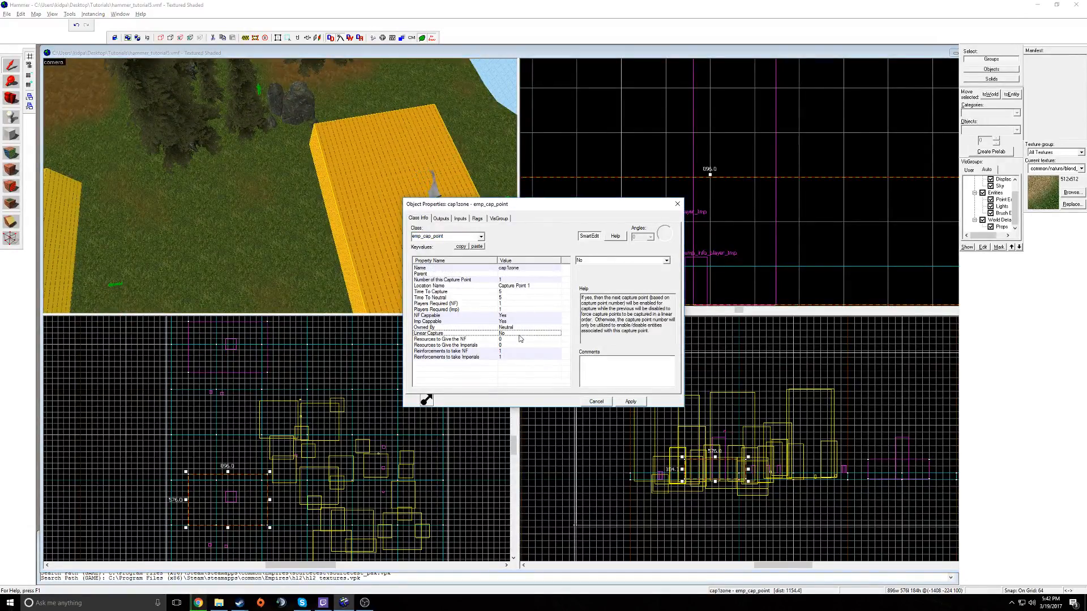
pyautogui.click(665, 260)
pyautogui.click(655, 276)
pyautogui.click(512, 345)
# Set the initial owner of cap2zone to Northern Faction.
pyautogui.click(510, 328)
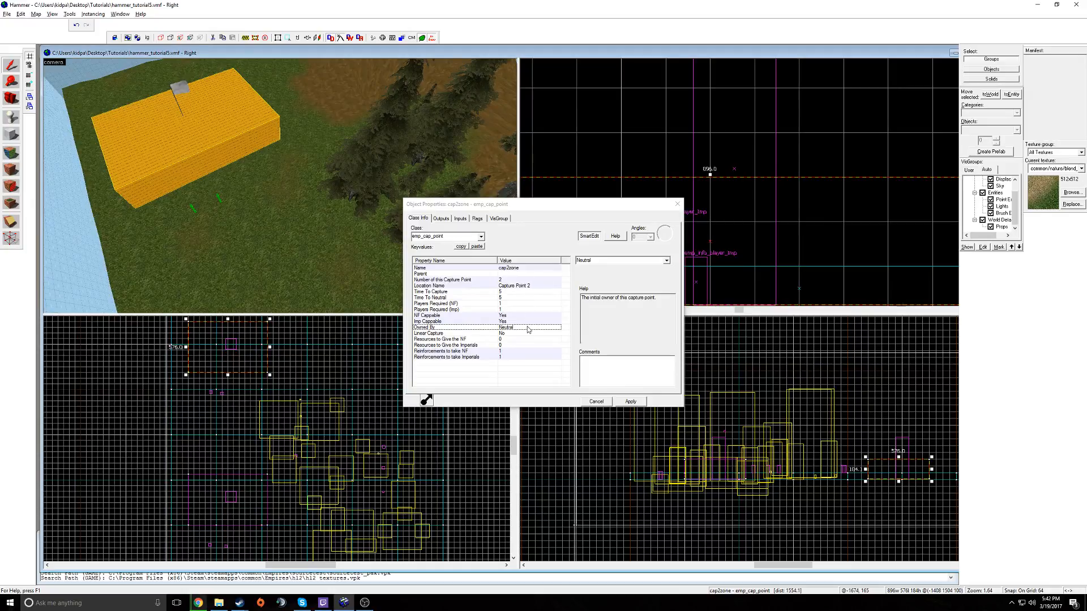
pyautogui.click(666, 260)
pyautogui.click(654, 275)
# Set Linear Capture to Yes on cap2zone.
pyautogui.click(513, 286)
pyautogui.click(513, 279)
pyautogui.click(520, 340)
pyautogui.click(521, 334)
pyautogui.click(666, 260)
pyautogui.click(657, 274)
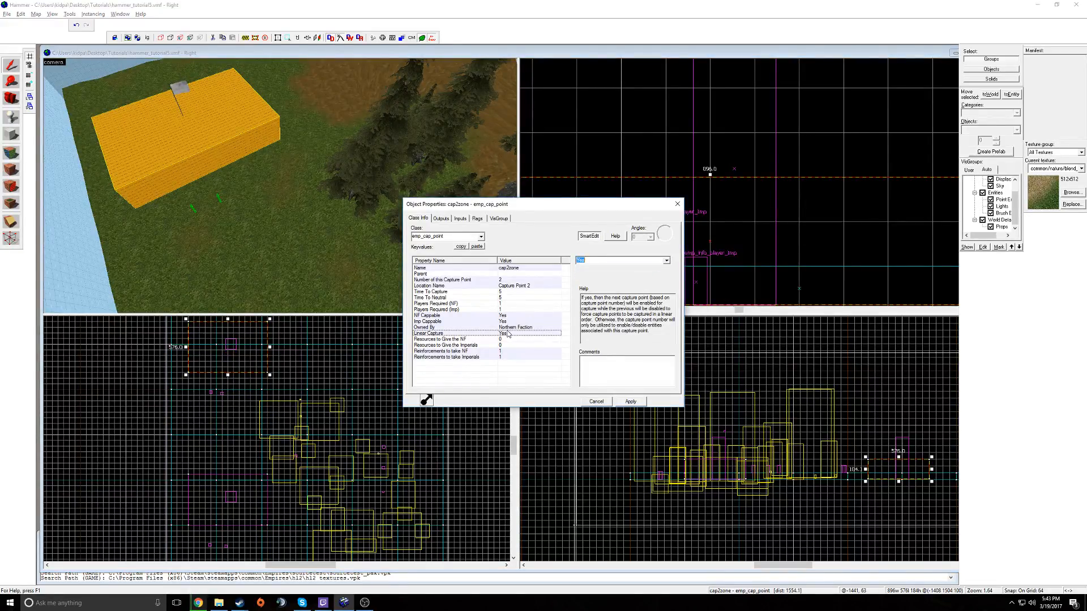
# Set the initial owner of cap1zone to Northern Faction.
pyautogui.click(512, 328)
pyautogui.press('z')
pyautogui.press('z')
pyautogui.click(310, 178)
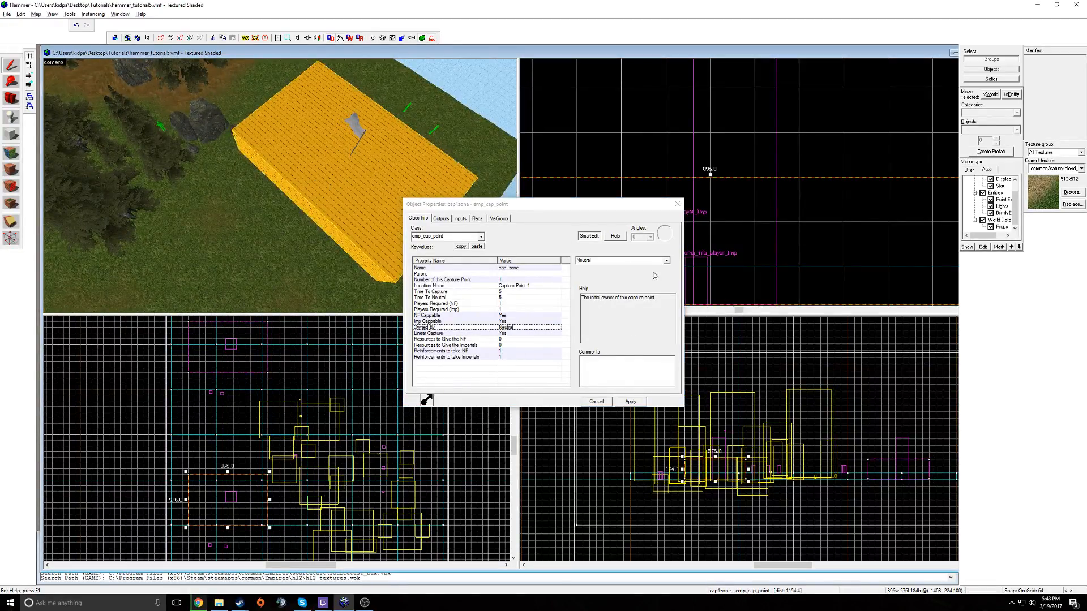
pyautogui.click(665, 261)
pyautogui.click(654, 273)
pyautogui.press('z')
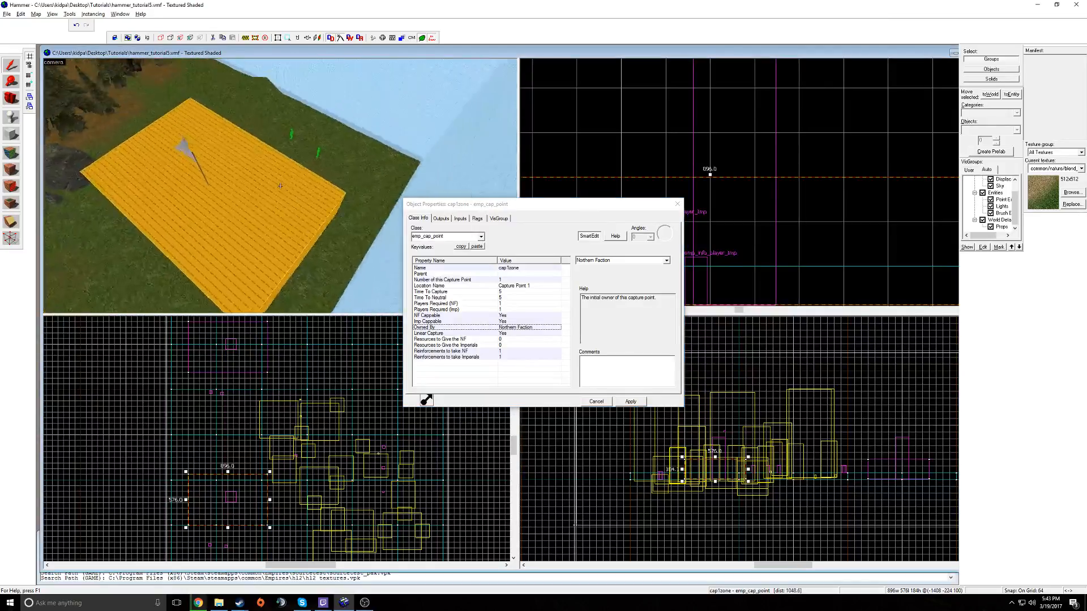
# Close the cap1zone properties and locate the existing emp_info_params entity among the trees.
pyautogui.press('d')
pyautogui.press('z')
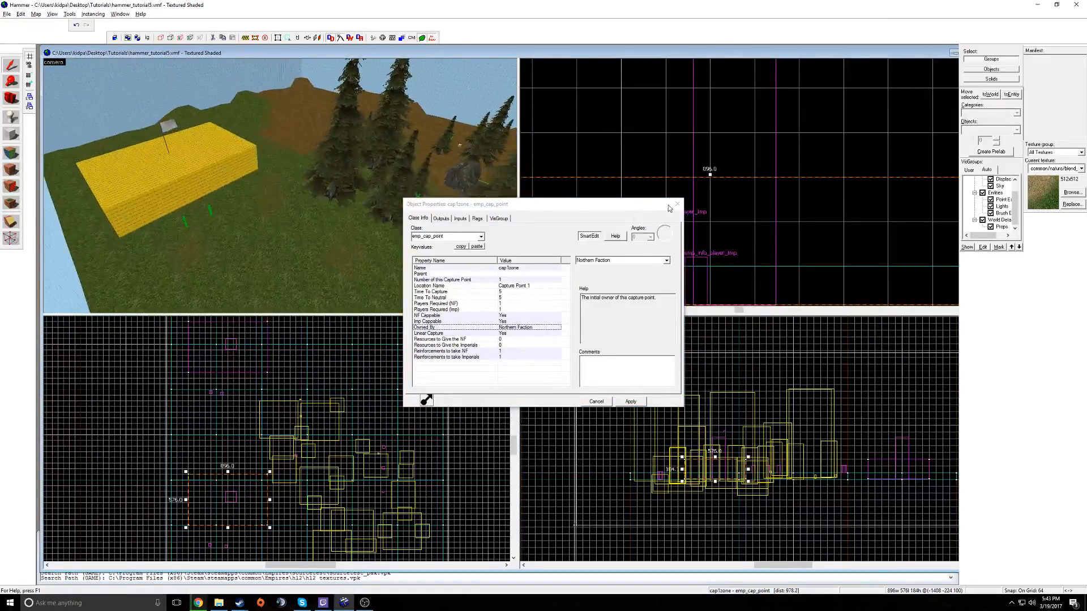
pyautogui.click(677, 204)
pyautogui.press('z')
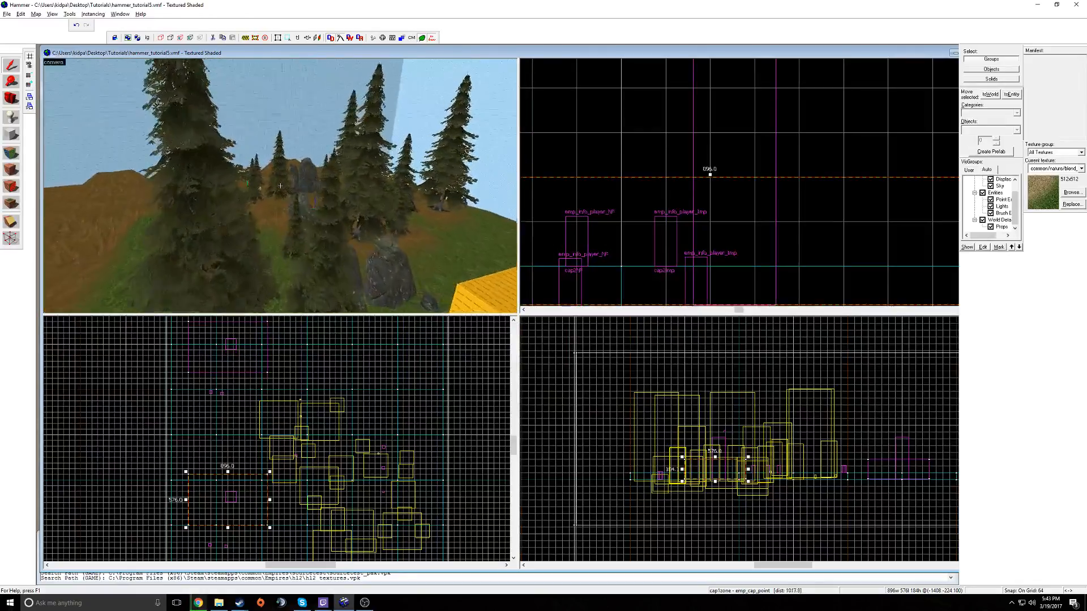
pyautogui.click(281, 186)
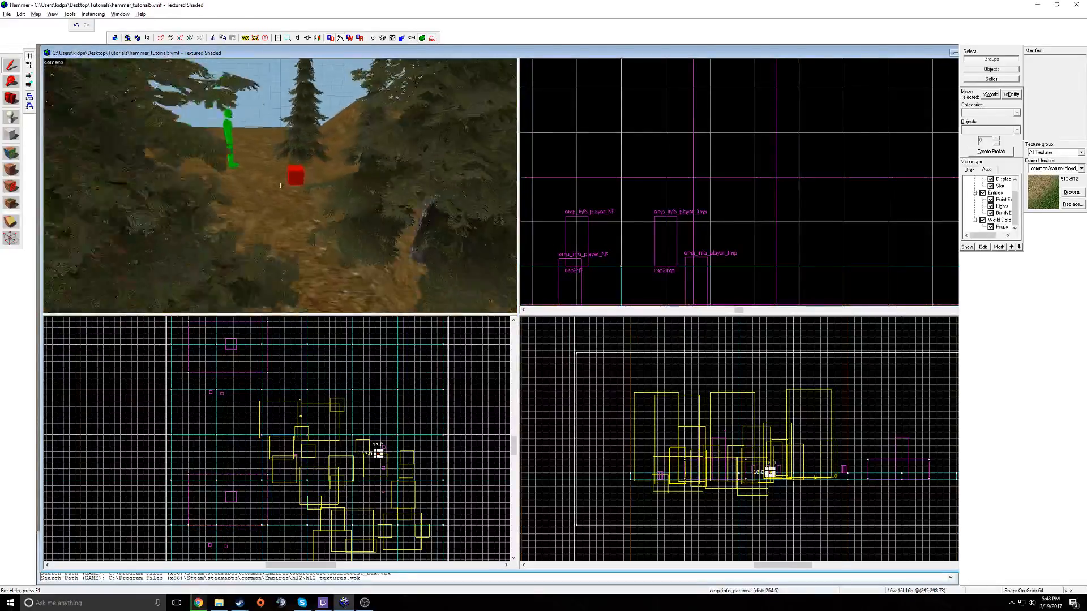
pyautogui.press('s')
pyautogui.press('Escape')
pyautogui.press('z')
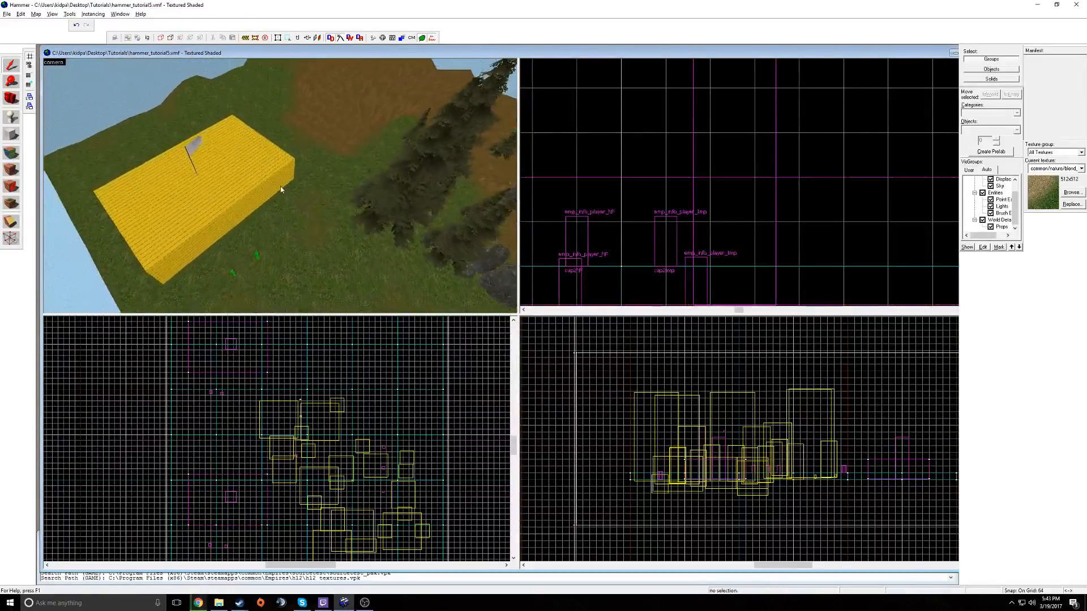
# Place an emp_info_params entity on the grass between the two capture zones.
pyautogui.hotkey('shift', 'e')
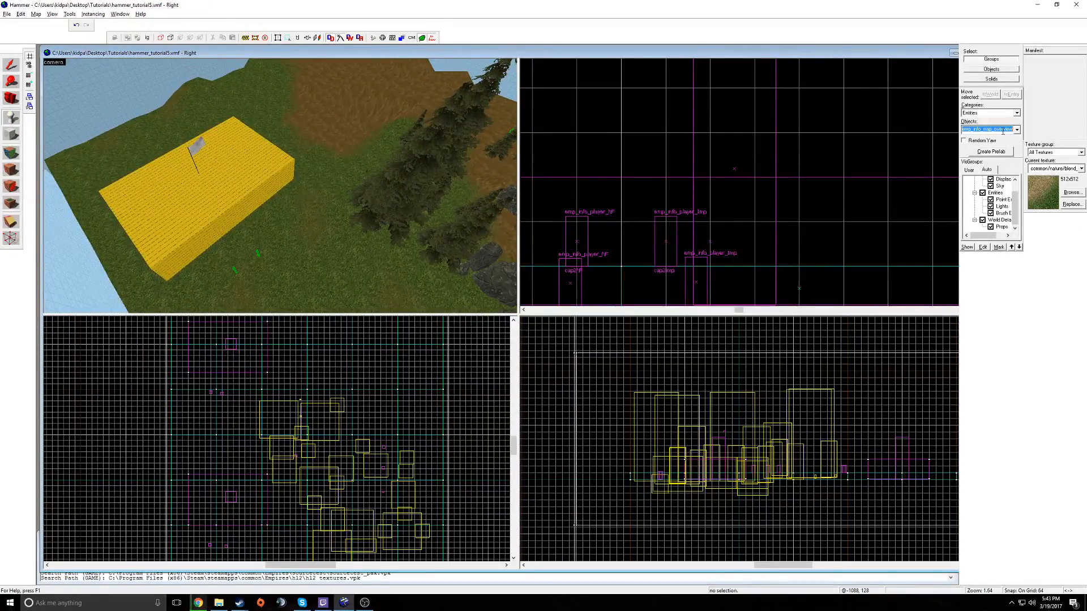
pyautogui.write('emp_info_')
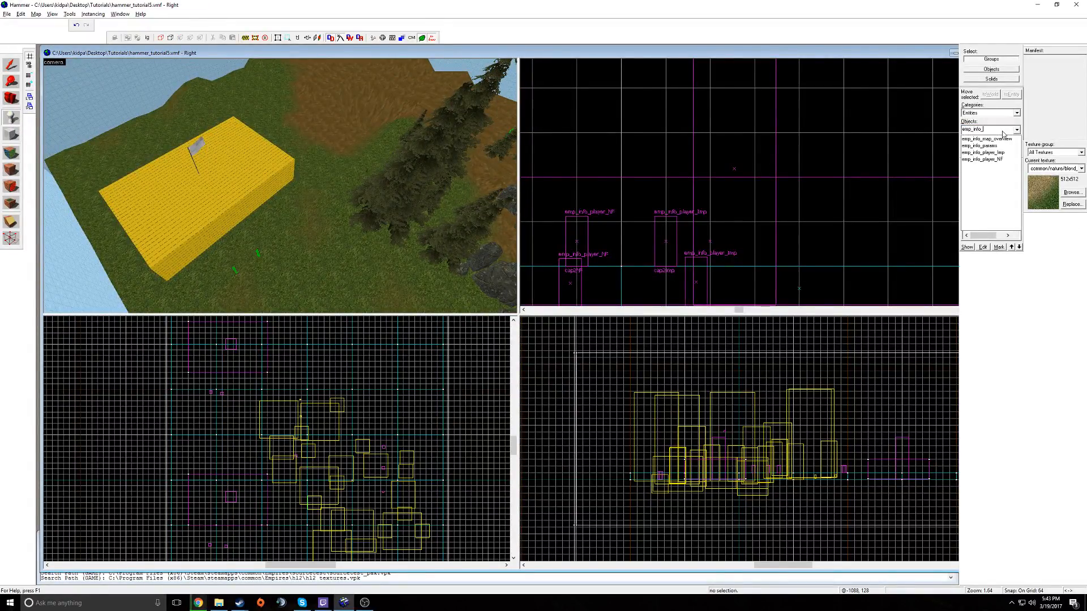
pyautogui.write('params')
pyautogui.click(1001, 139)
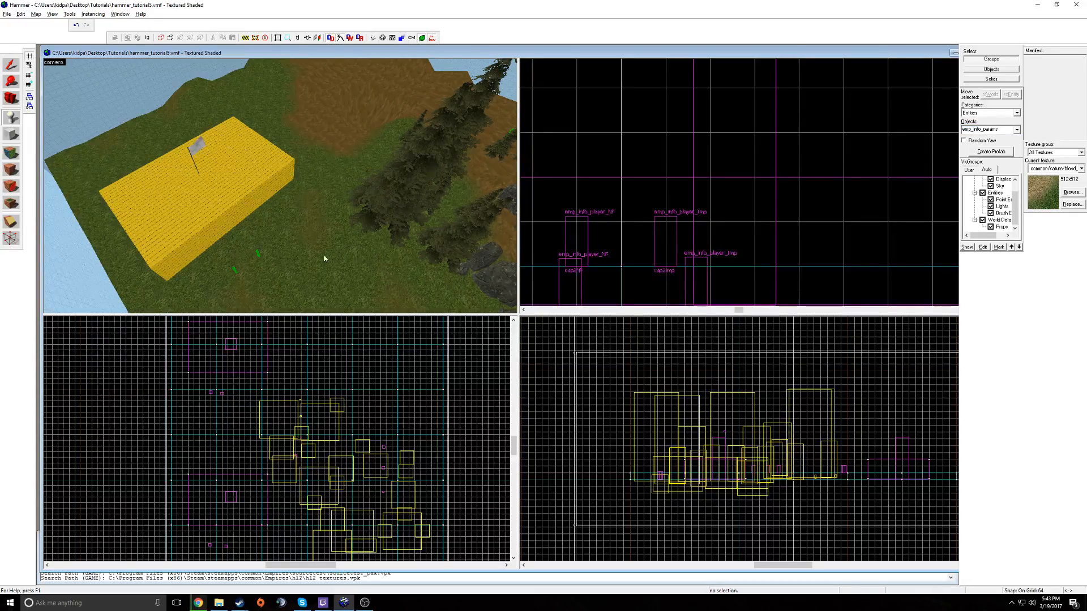
pyautogui.press('z')
pyautogui.click(279, 184)
pyautogui.click(14, 70)
pyautogui.press('z')
pyautogui.press('w')
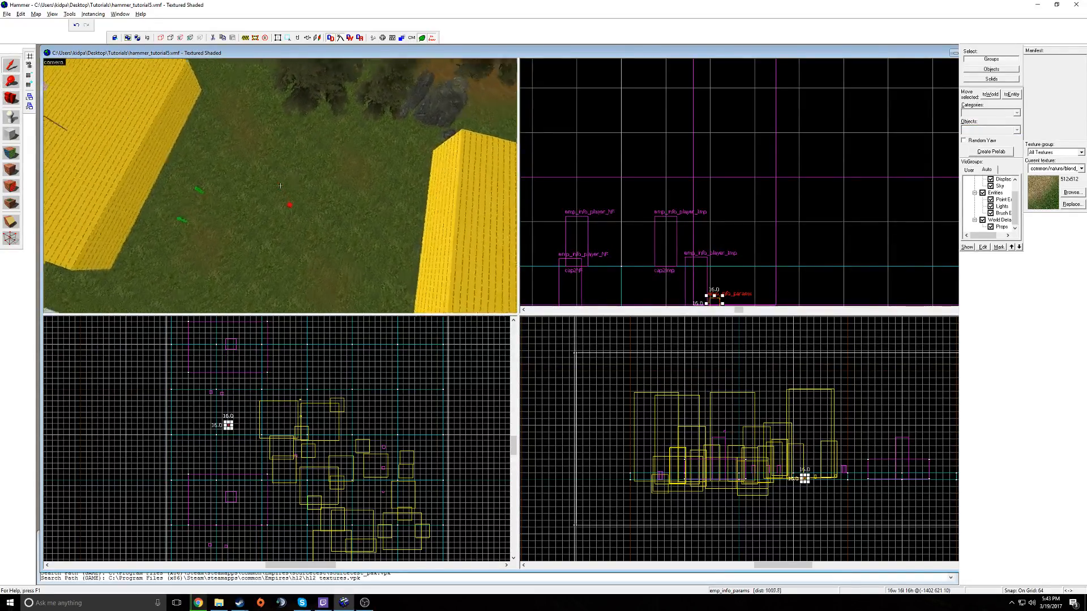
# Open the new emp_info_params entity's properties and set the Northern Faction and Brenodi Empire resources to 0.
pyautogui.press('z')
pyautogui.click(281, 192)
pyautogui.press('h')
pyautogui.doubleClick(280, 200)
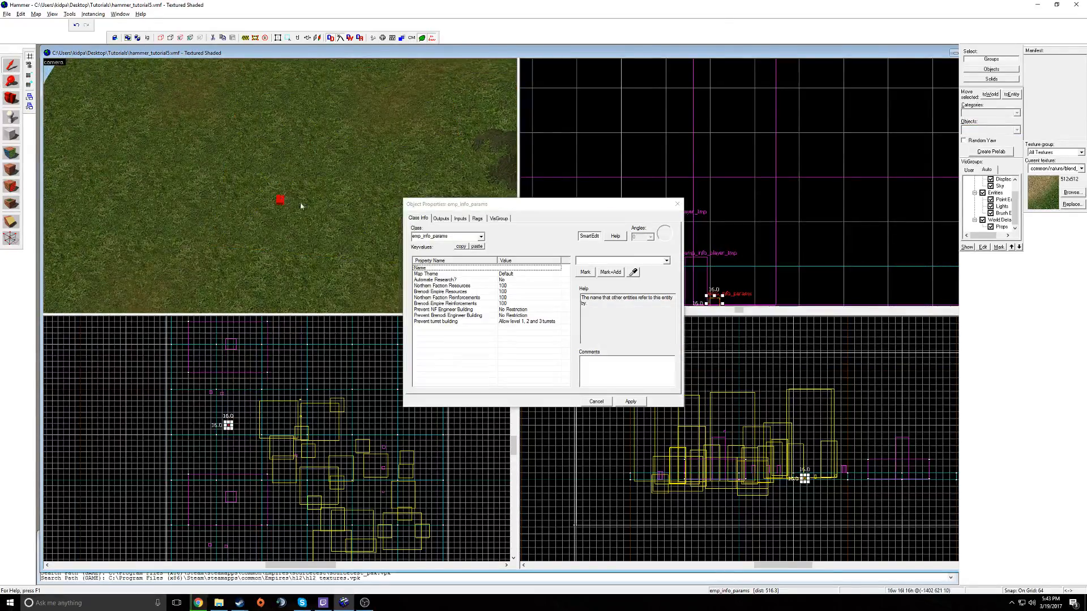
pyautogui.click(525, 316)
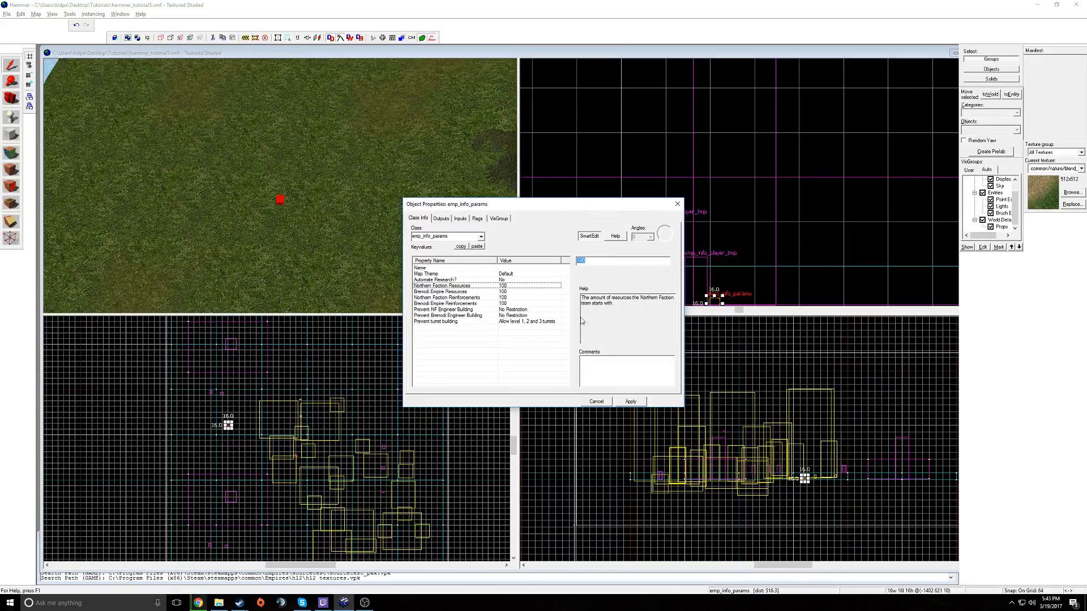
pyautogui.click(517, 280)
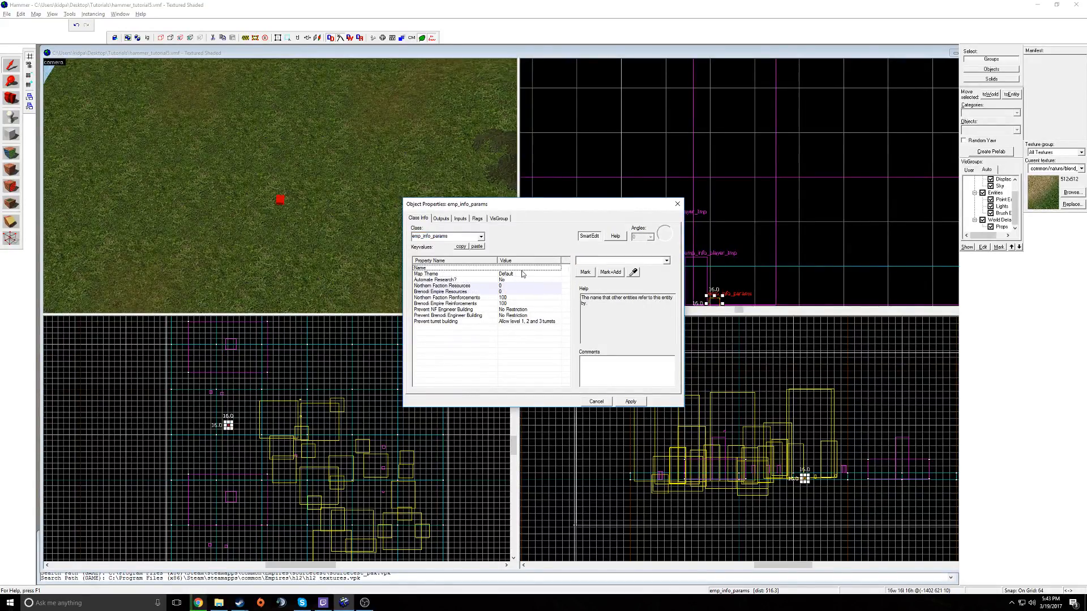
# Set the map theme to Woodland and both factions' reinforcements to 1000, and apply the values.
pyautogui.click(665, 261)
pyautogui.click(657, 274)
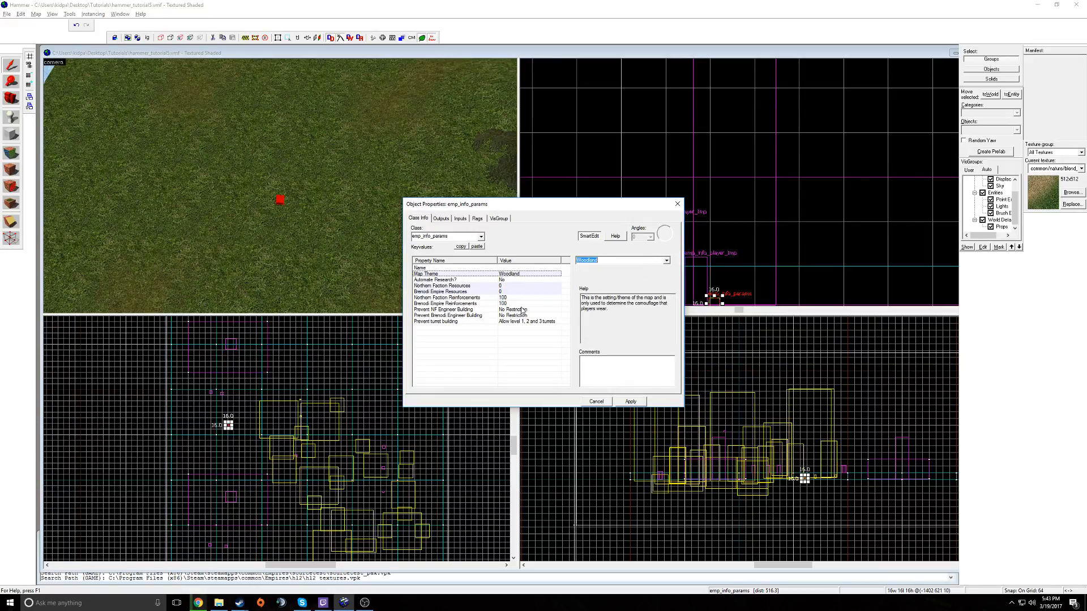
pyautogui.write('5')
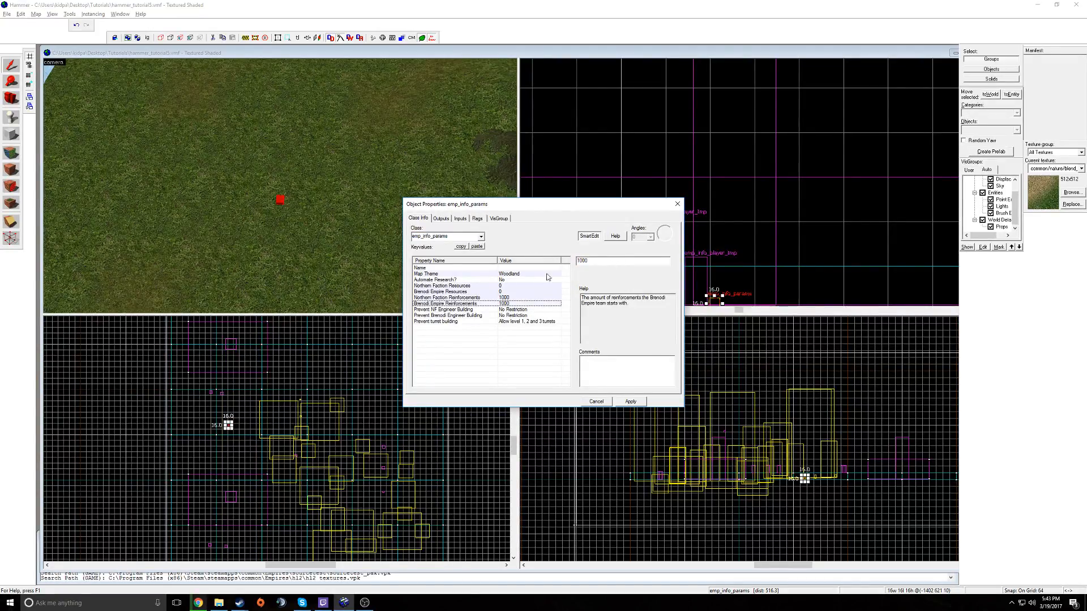
pyautogui.click(638, 403)
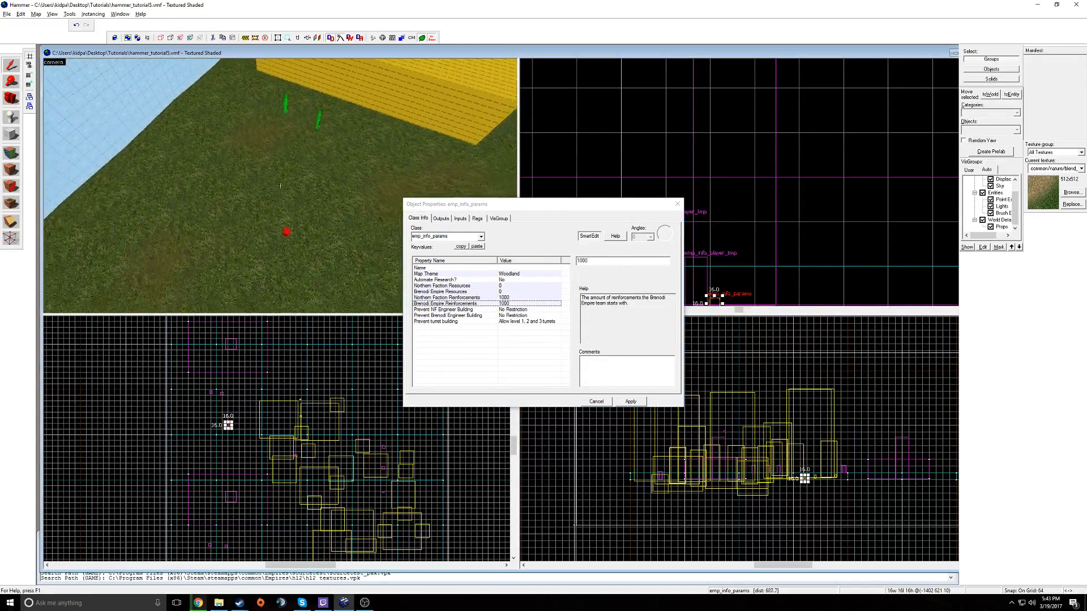
# Set Prevent NF Engineer Building to Everything, check the turret building options, and apply the entity's properties.
pyautogui.click(508, 310)
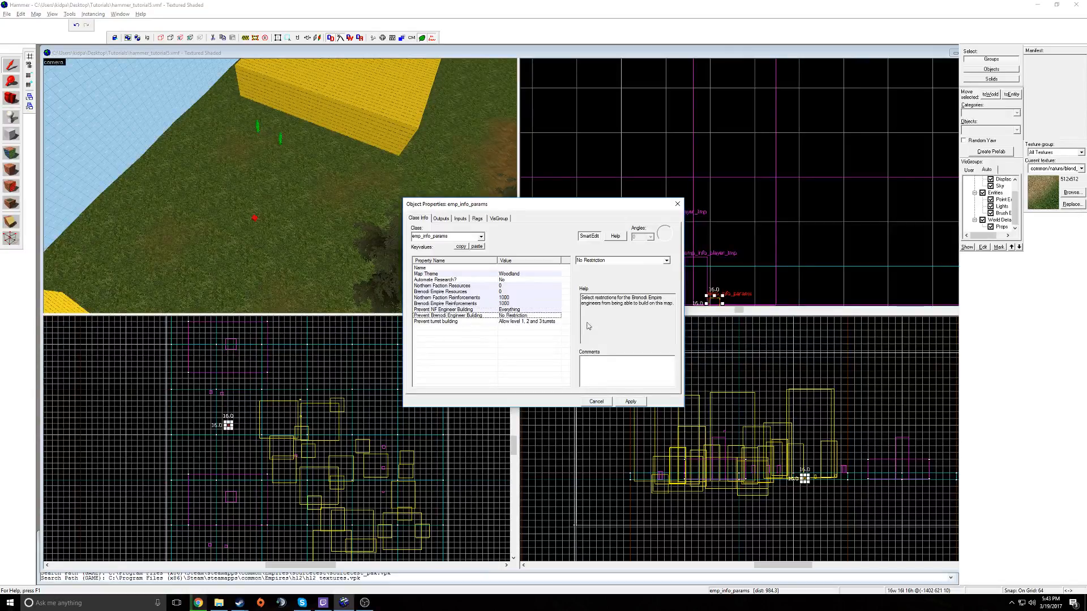
pyautogui.click(509, 322)
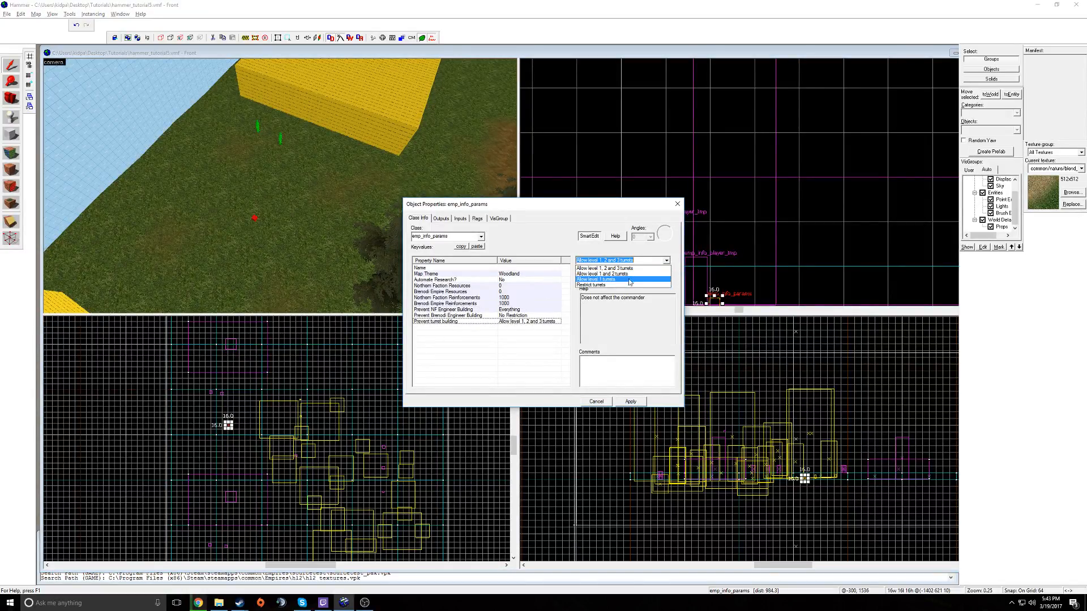
pyautogui.click(636, 405)
pyautogui.click(677, 204)
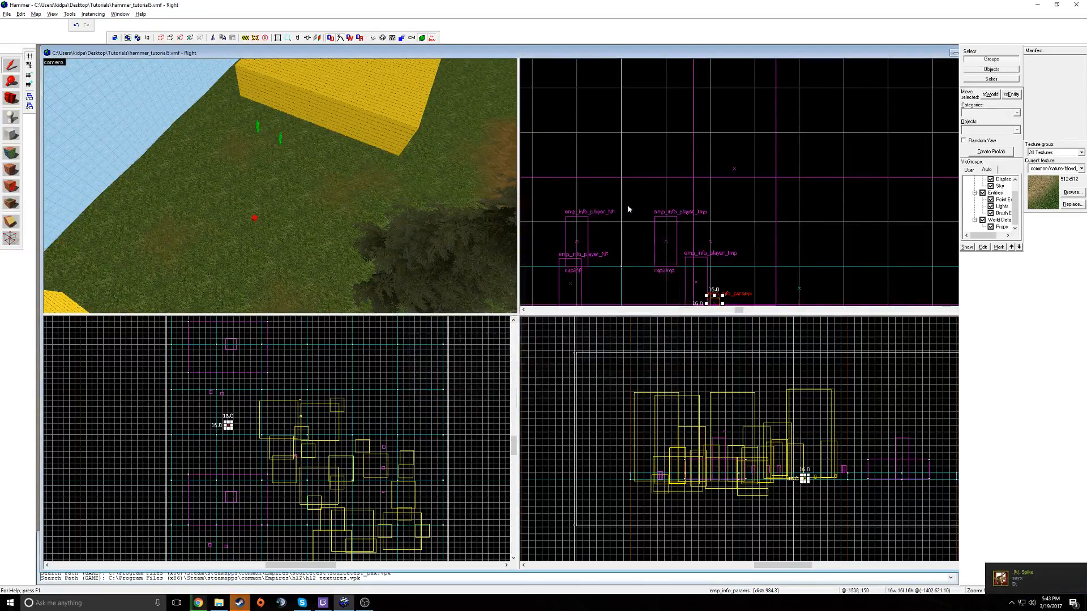
pyautogui.press('z')
pyautogui.press('s')
pyautogui.click(280, 186)
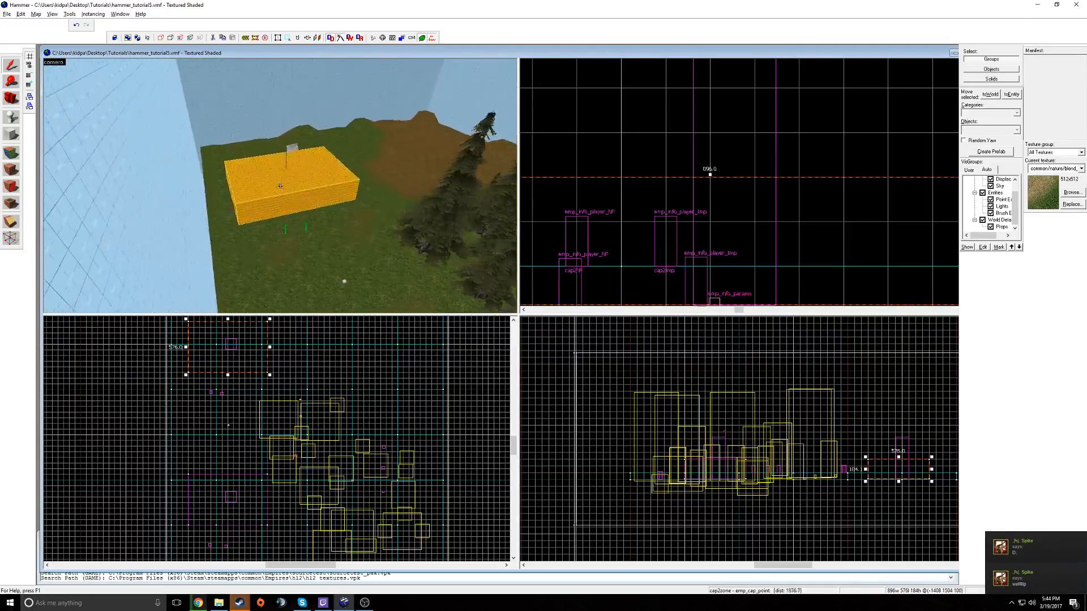
pyautogui.press('s')
pyautogui.press('w')
pyautogui.press('s')
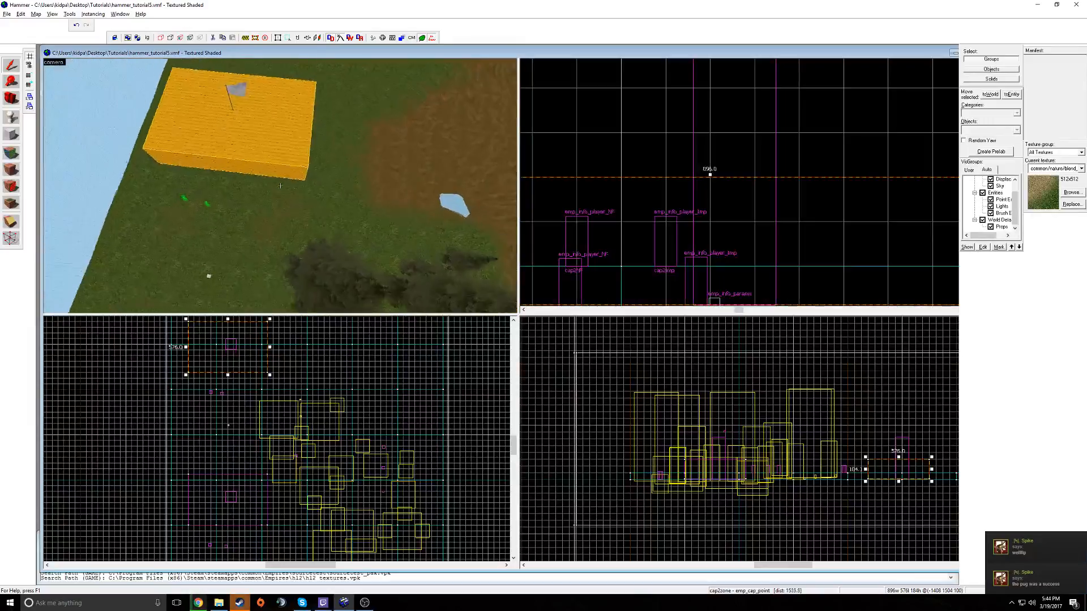
pyautogui.press('z')
# Place an emp_building_imp_vehiclefactory entity on the dirt beside cap2zone.
pyautogui.click(4, 117)
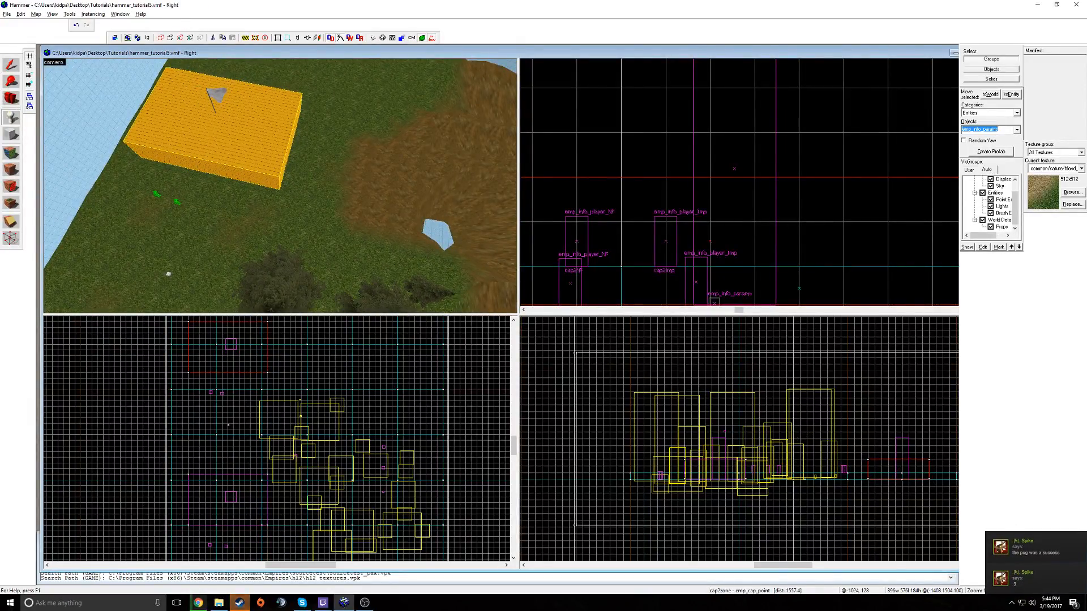
pyautogui.write('vehicle')
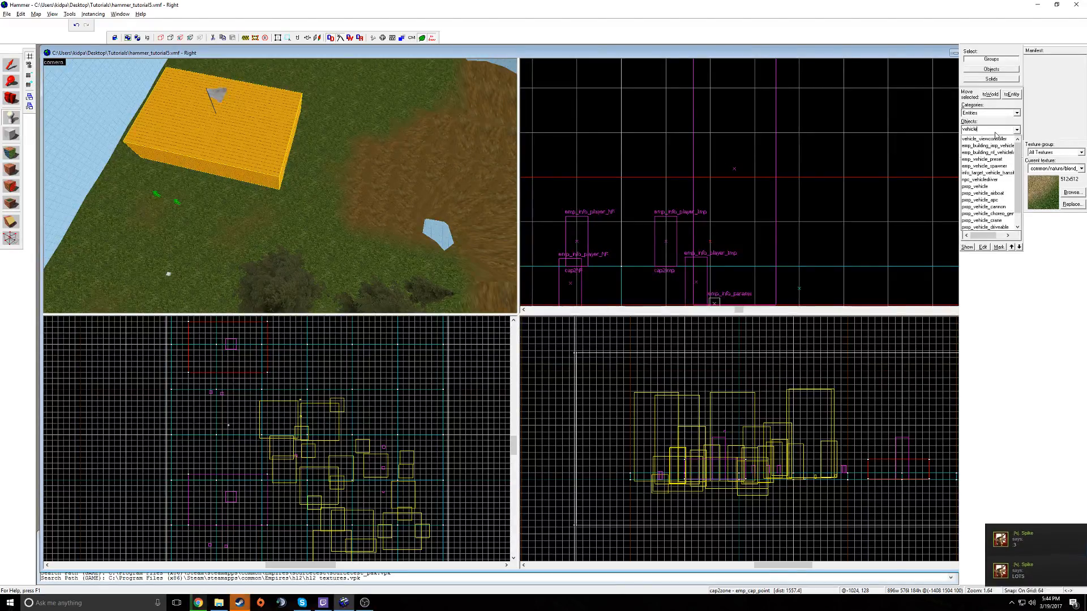
pyautogui.click(988, 146)
pyautogui.press('z')
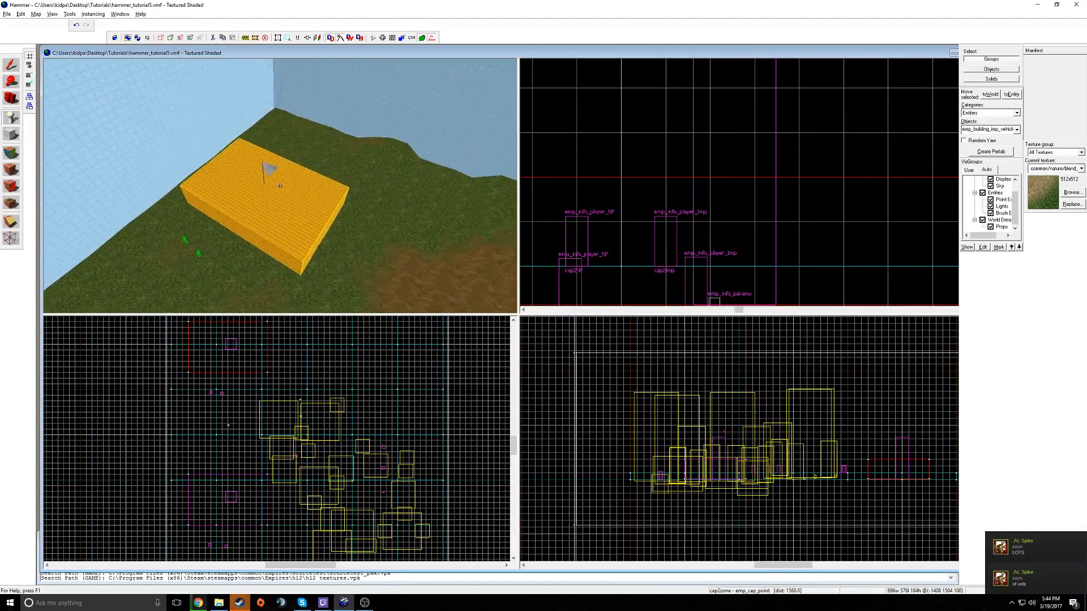
pyautogui.press('d')
pyautogui.press('z')
pyautogui.click(304, 162)
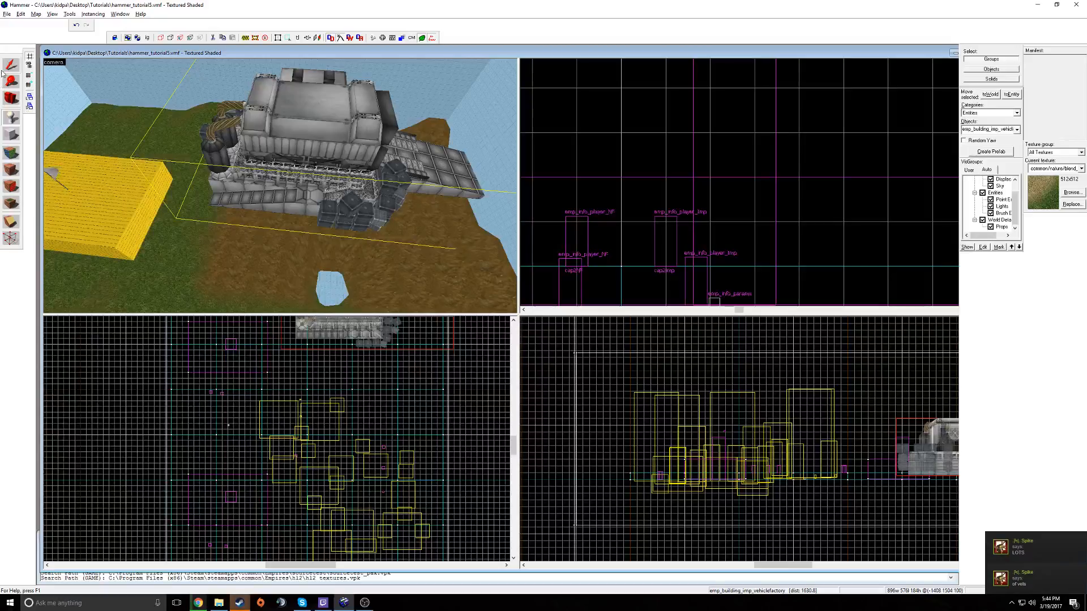
# Rotate the vehicle factory in the top view so its ramp faces the trees, and inspect its placement.
pyautogui.click(450, 349)
pyautogui.click(390, 352)
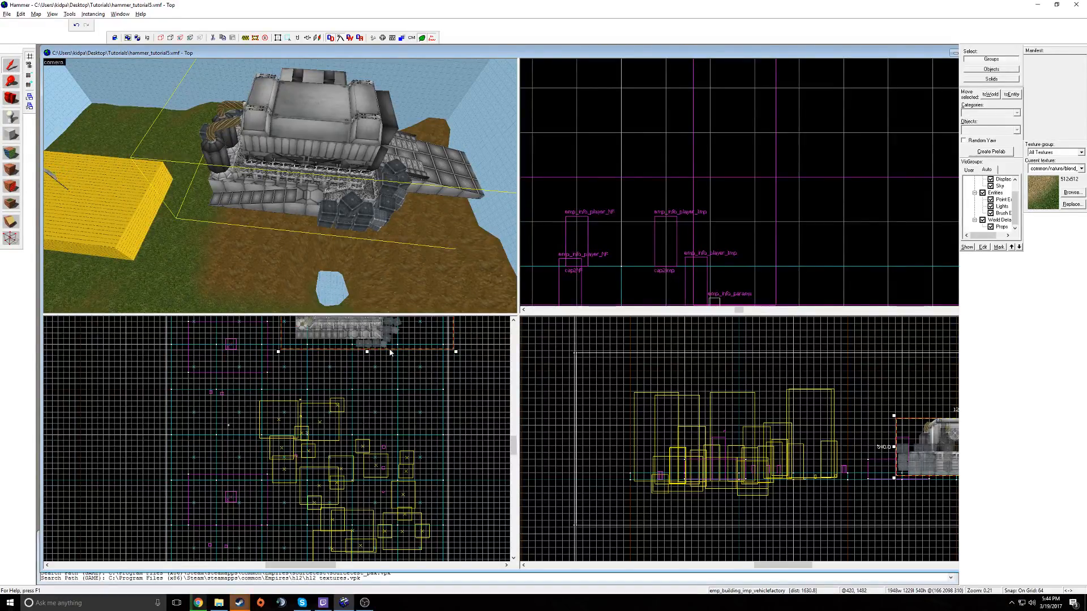
pyautogui.moveTo(454, 354); pyautogui.dragTo(337, 352)
pyautogui.press('z')
pyautogui.press('w')
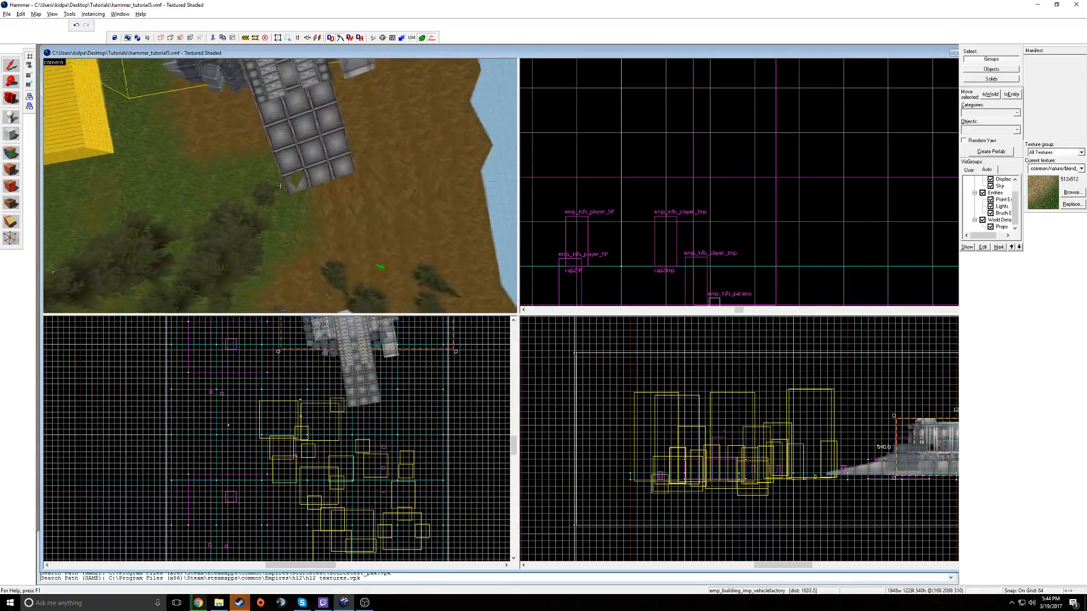
pyautogui.press('w')
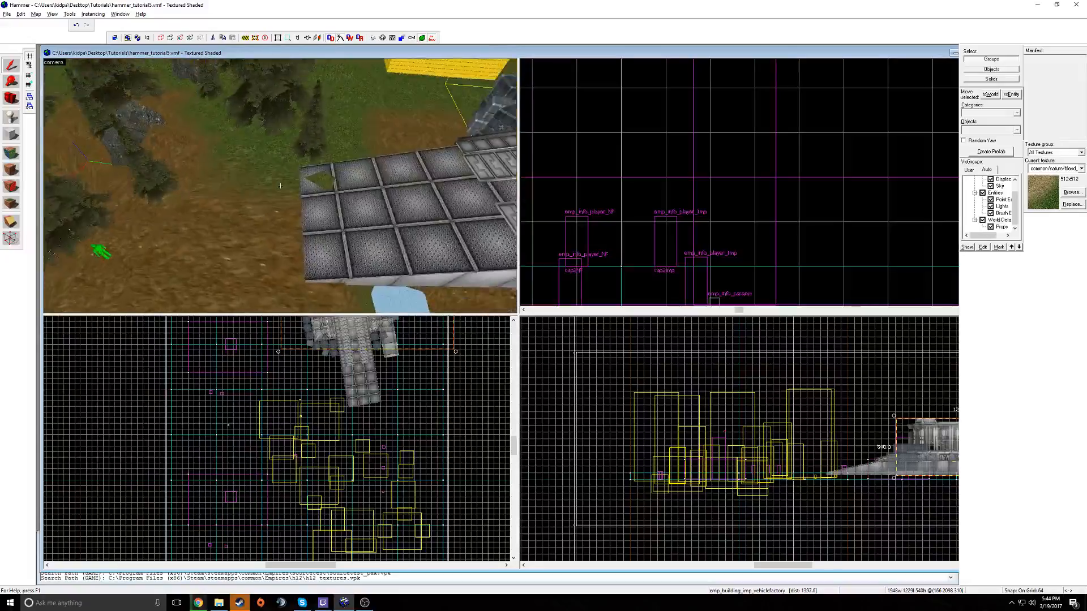
pyautogui.press('d')
pyautogui.press('d')
pyautogui.press('z')
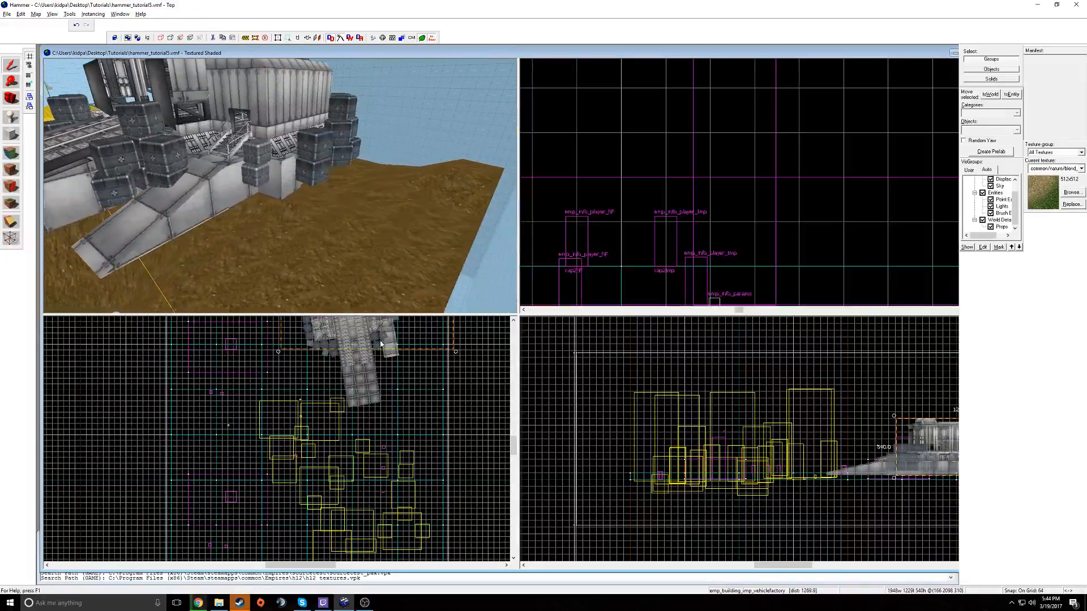
# Lower the vehicle factory in the side view so it sits in the terrain, and check its fit.
pyautogui.moveTo(908, 444); pyautogui.dragTo(907, 463)
pyautogui.press('z')
pyautogui.press('a')
pyautogui.press('w')
pyautogui.press('a')
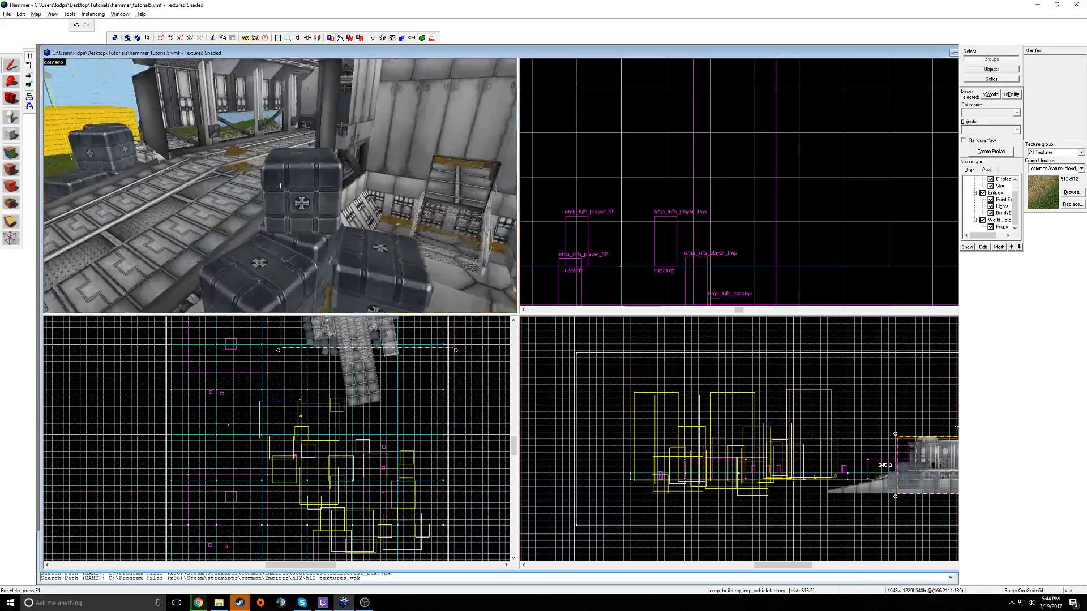
pyautogui.press('s')
pyautogui.press('z')
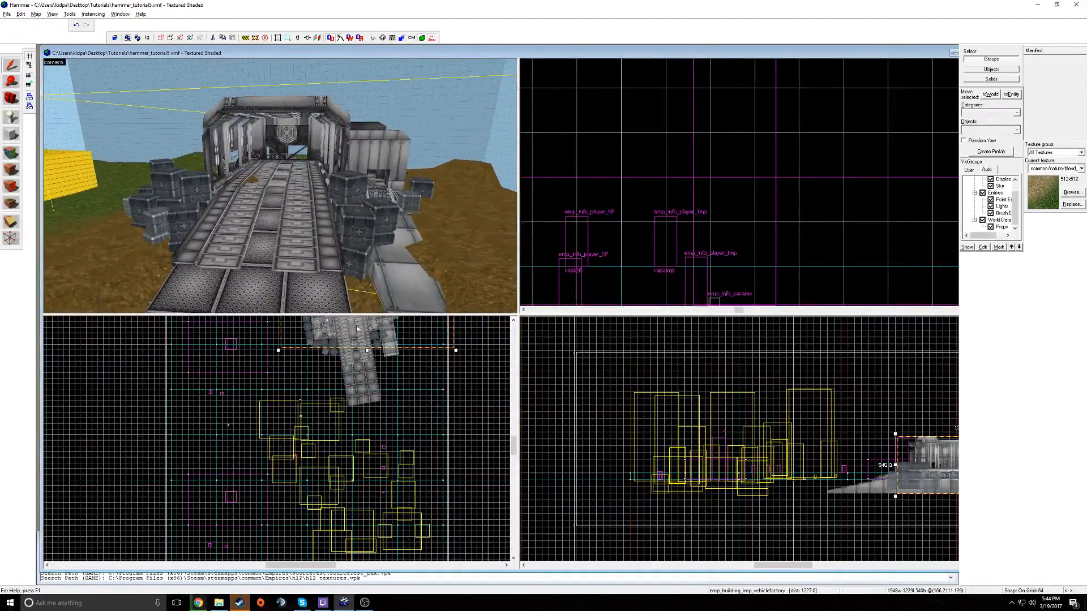
# Rotate the vehicle factory further in the top view so its ramp points towards cap2zone, and inspect it from several sides.
pyautogui.moveTo(456, 351); pyautogui.dragTo(330, 356)
pyautogui.press('z')
pyautogui.press('w')
pyautogui.press('a')
pyautogui.press('s')
pyautogui.press('w')
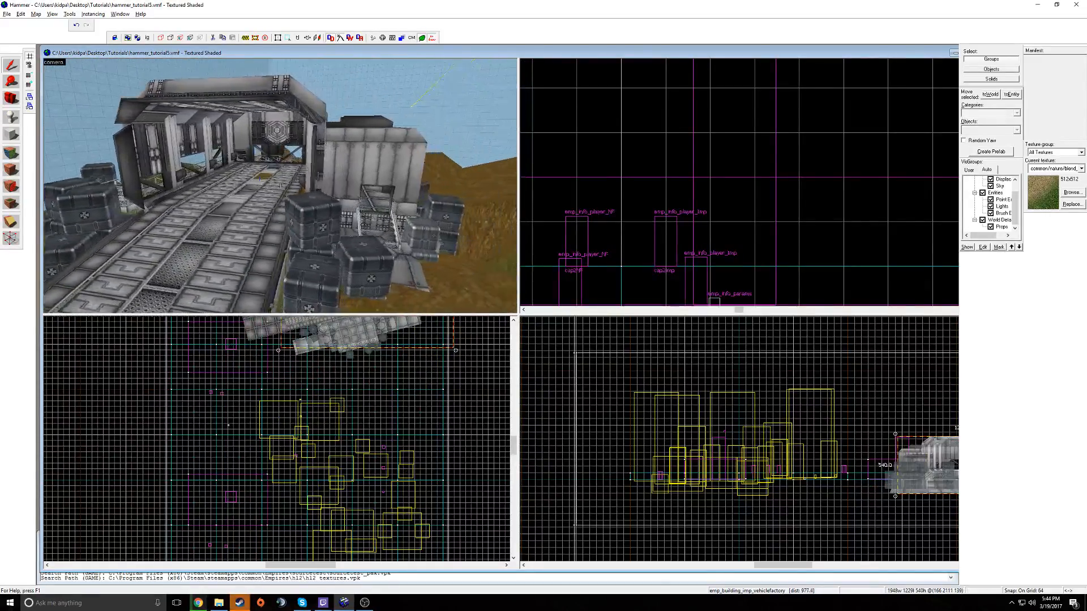
pyautogui.press('w')
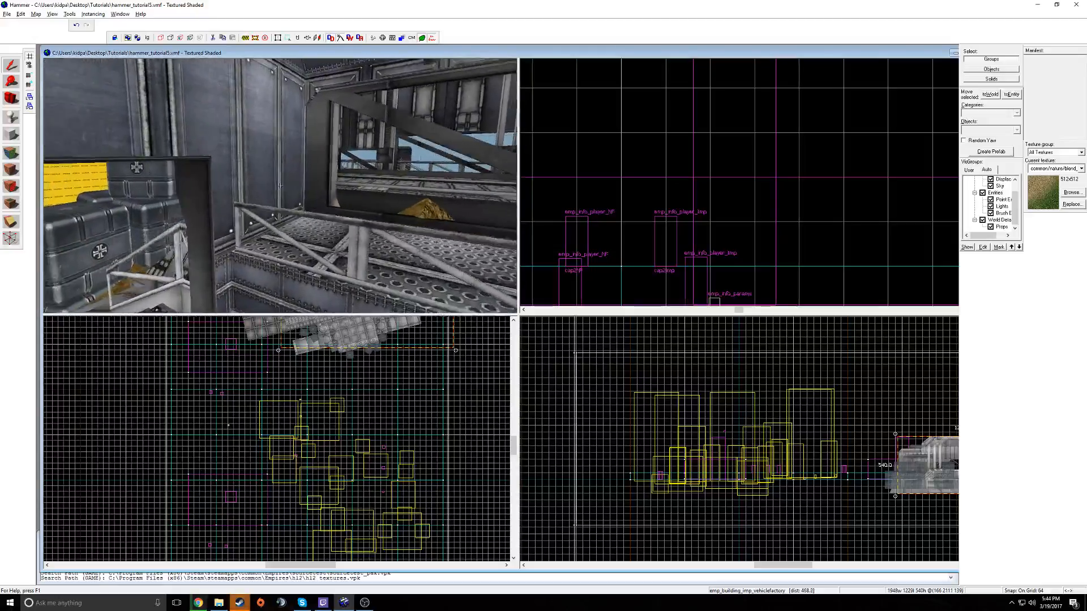
pyautogui.press('s')
pyautogui.press('z')
pyautogui.press('s')
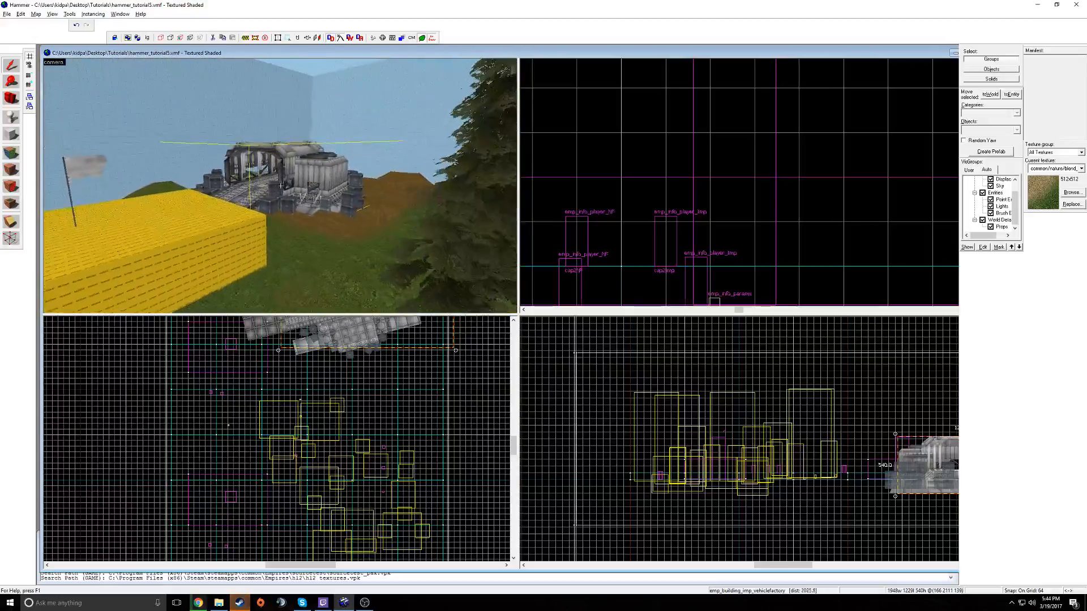
# Set the resources cap1zone gives to the NF and to the Imperials to 2 and apply the change.
pyautogui.press('w')
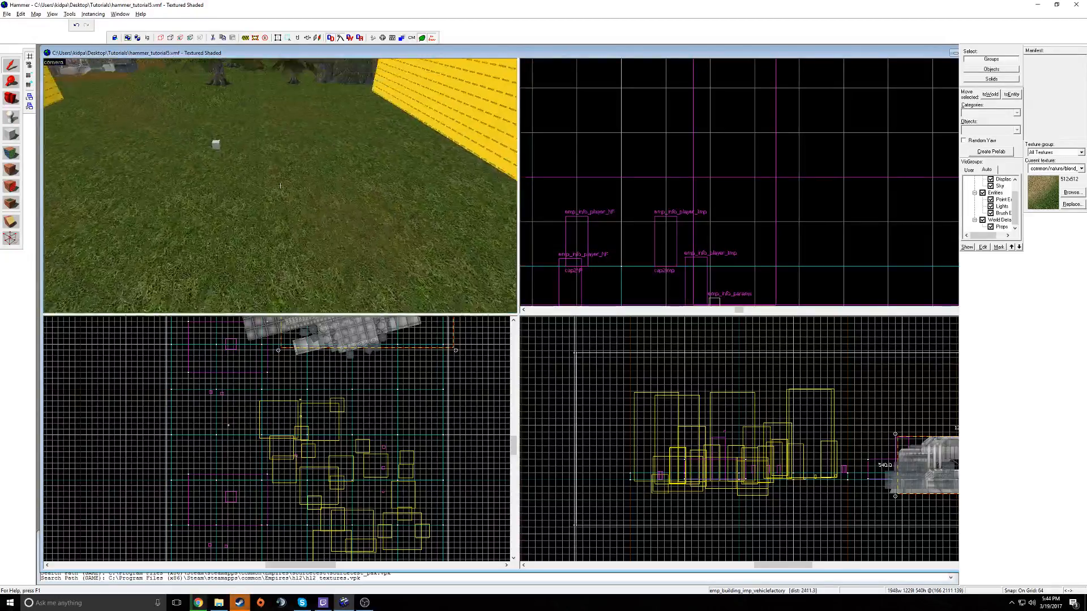
pyautogui.doubleClick(280, 186)
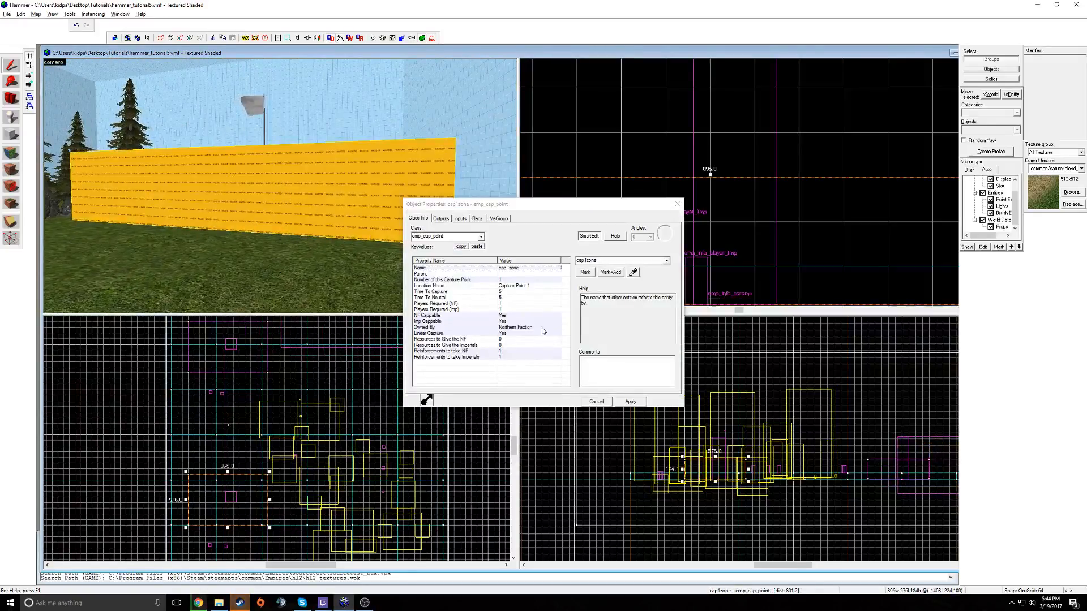
pyautogui.click(523, 345)
pyautogui.click(519, 339)
pyautogui.press('BackSpace')
pyautogui.write('2')
pyautogui.click(631, 401)
pyautogui.press('z')
pyautogui.press('z')
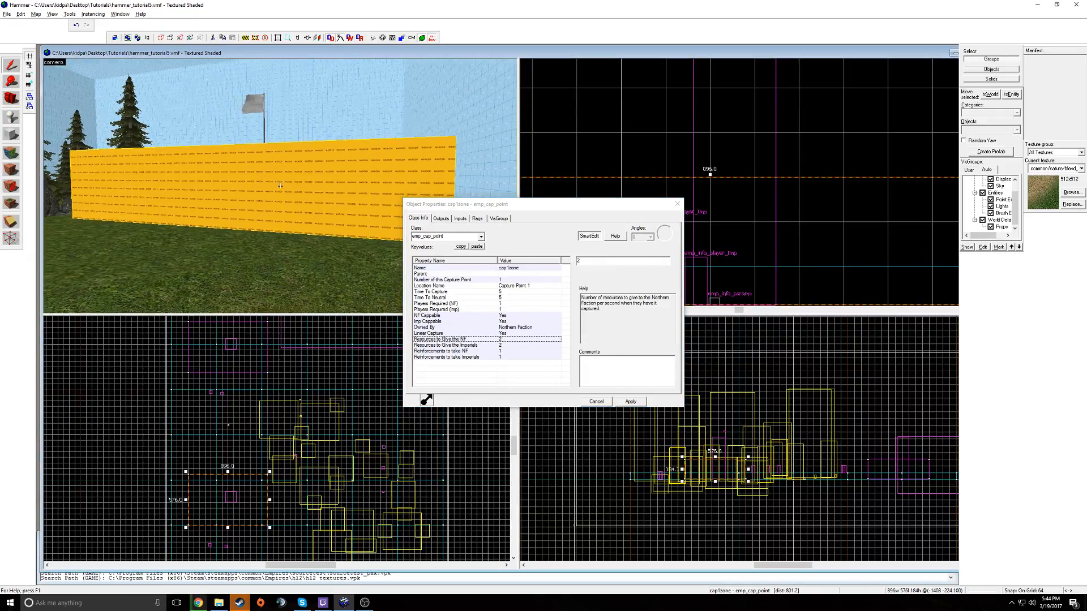
# Set the starting resources of the Northern Faction and the Brenodi Empire to 300 in emp_info_params and close its properties.
pyautogui.click(182, 180)
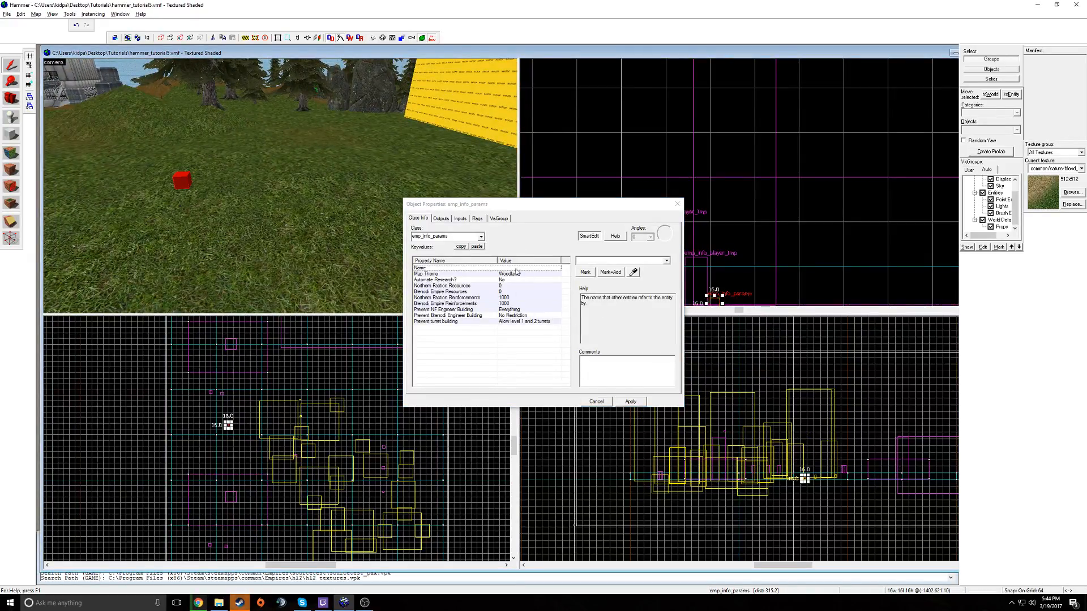
pyautogui.click(507, 286)
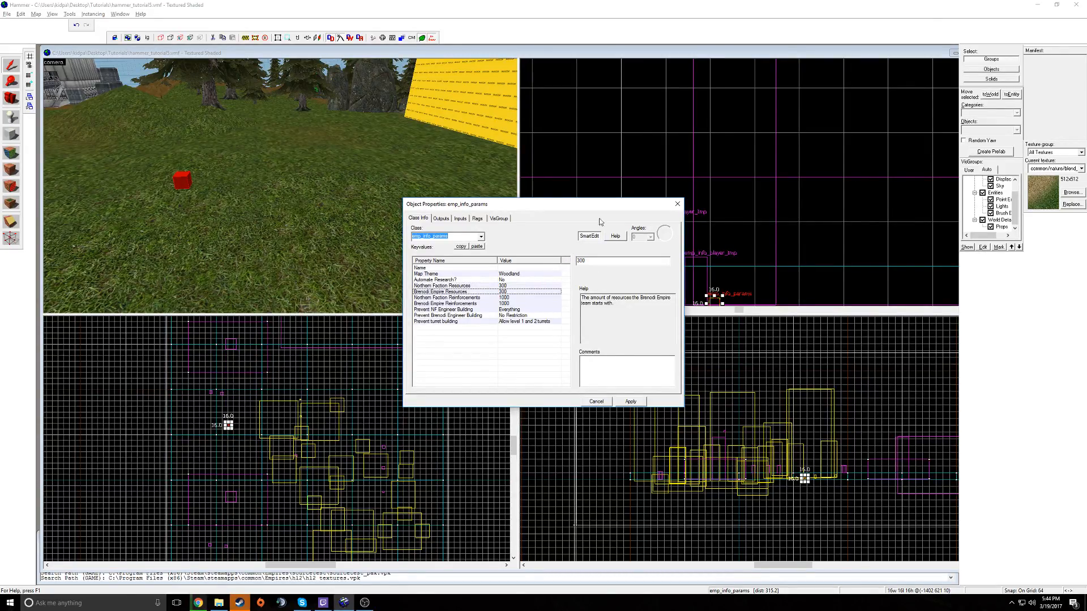
pyautogui.click(677, 203)
# Raise the NF and Imperial player spawns beside the first capture zone in the side view so they stand above the terrain.
pyautogui.press('z')
pyautogui.press('w')
pyautogui.press('w')
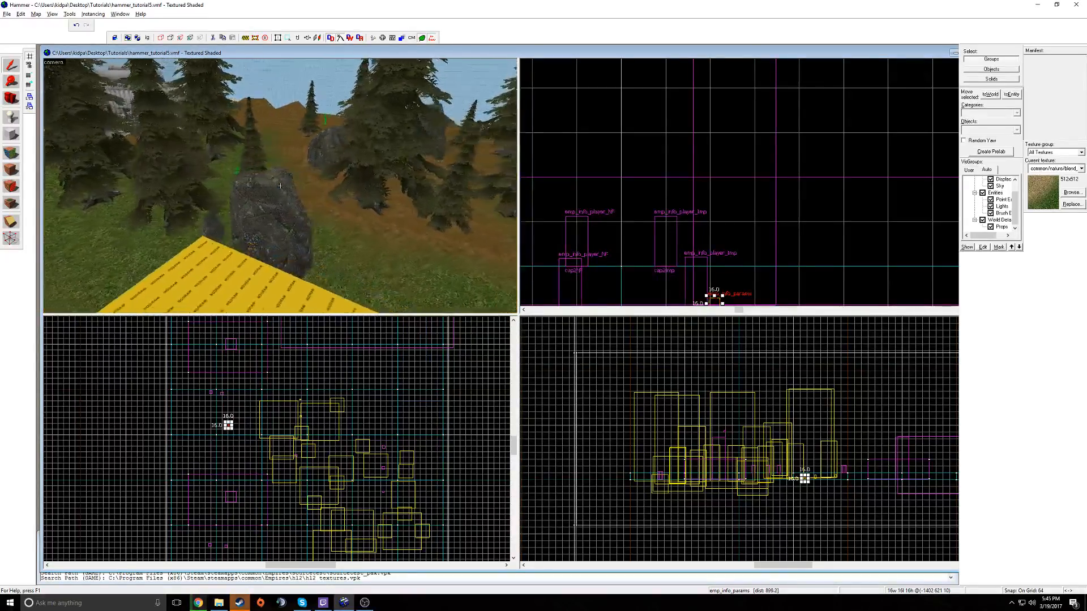
pyautogui.press('w')
pyautogui.press('s')
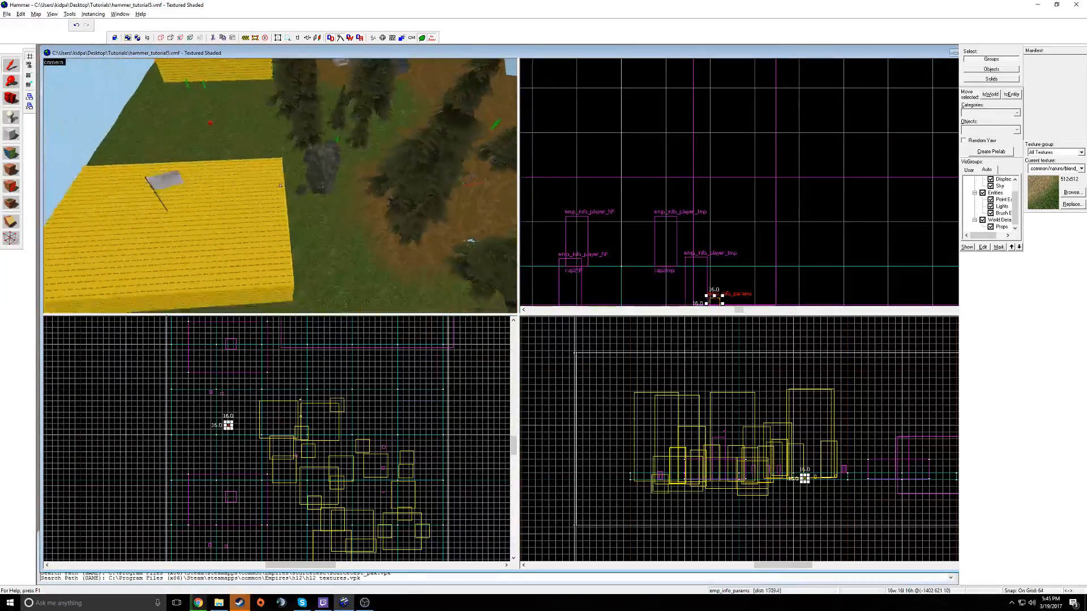
pyautogui.press('a')
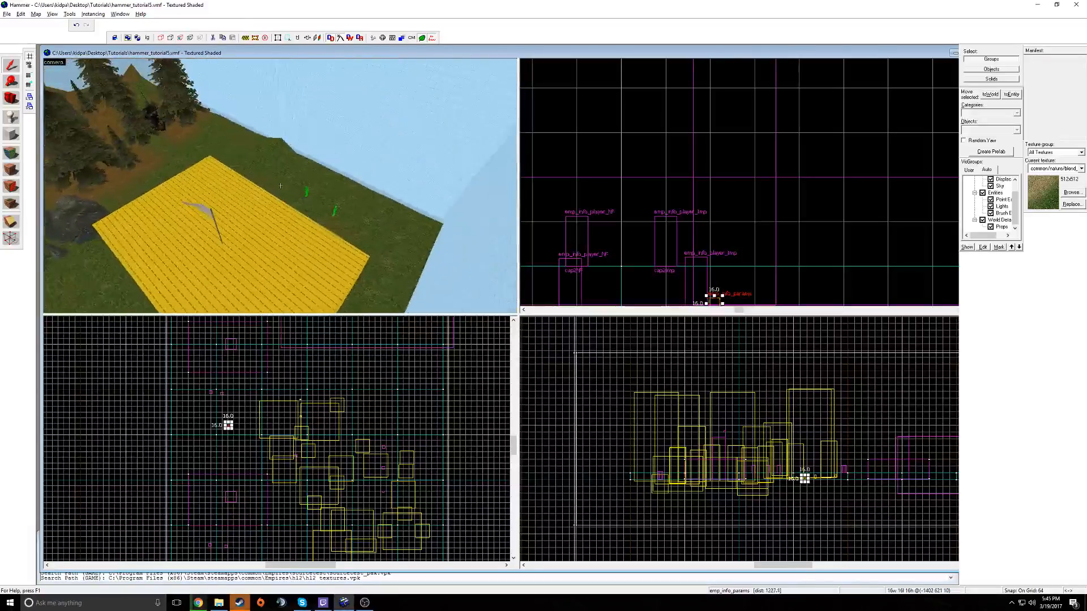
pyautogui.press('a')
pyautogui.press('w')
pyautogui.press('w')
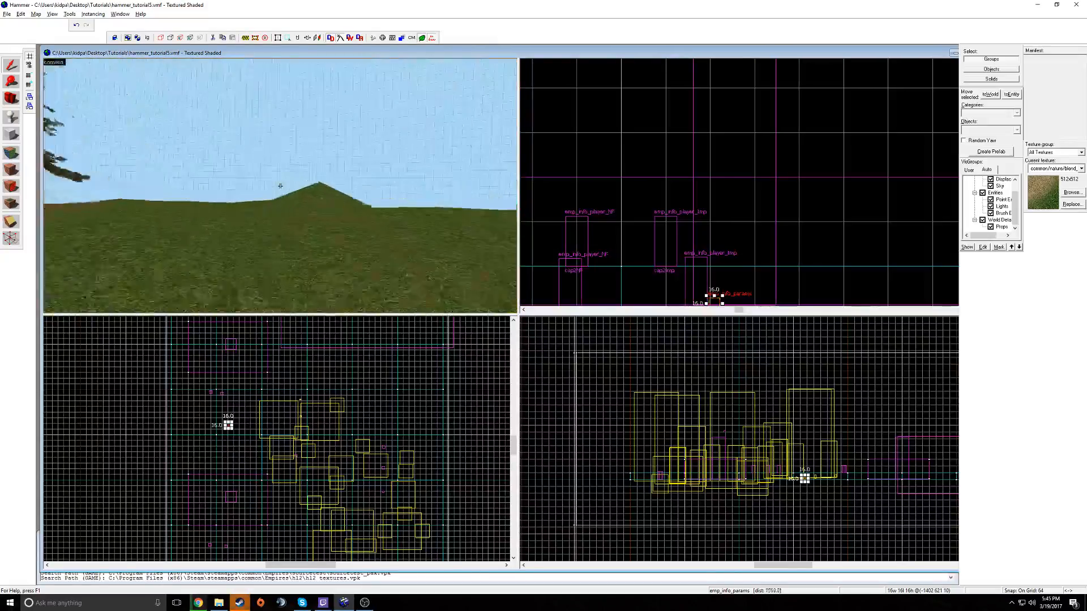
pyautogui.press('w')
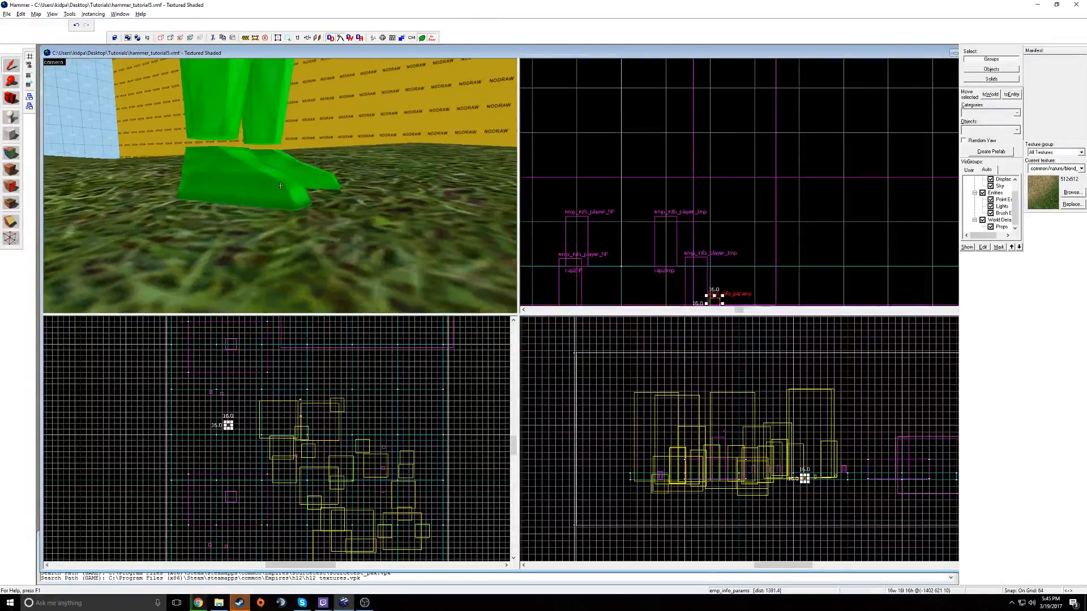
pyautogui.click(280, 185)
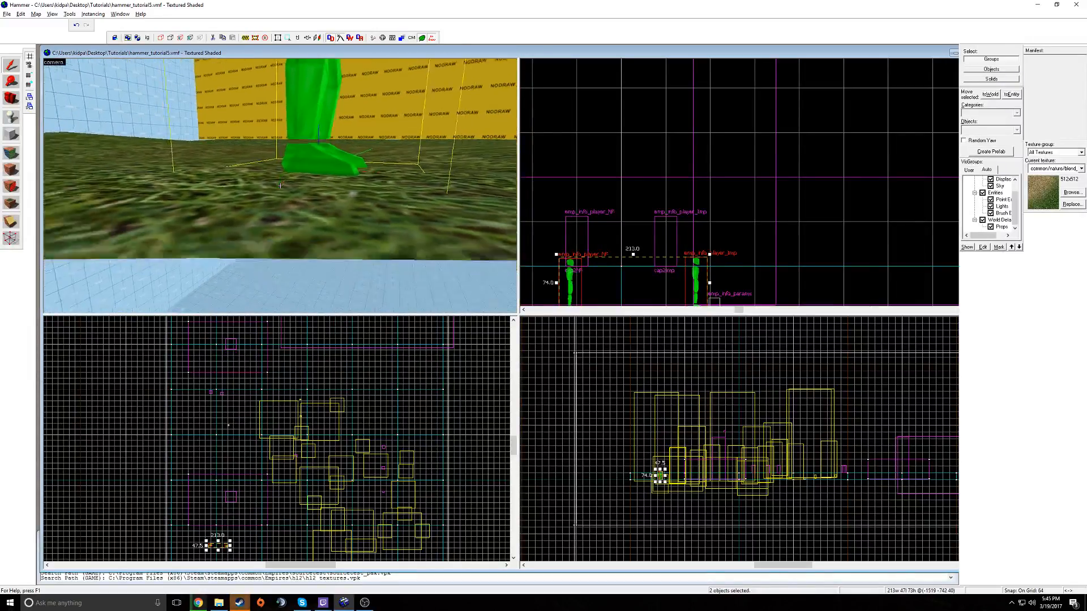
pyautogui.press('s')
pyautogui.press('z')
pyautogui.moveTo(591, 267); pyautogui.dragTo(596, 212)
pyautogui.press('z')
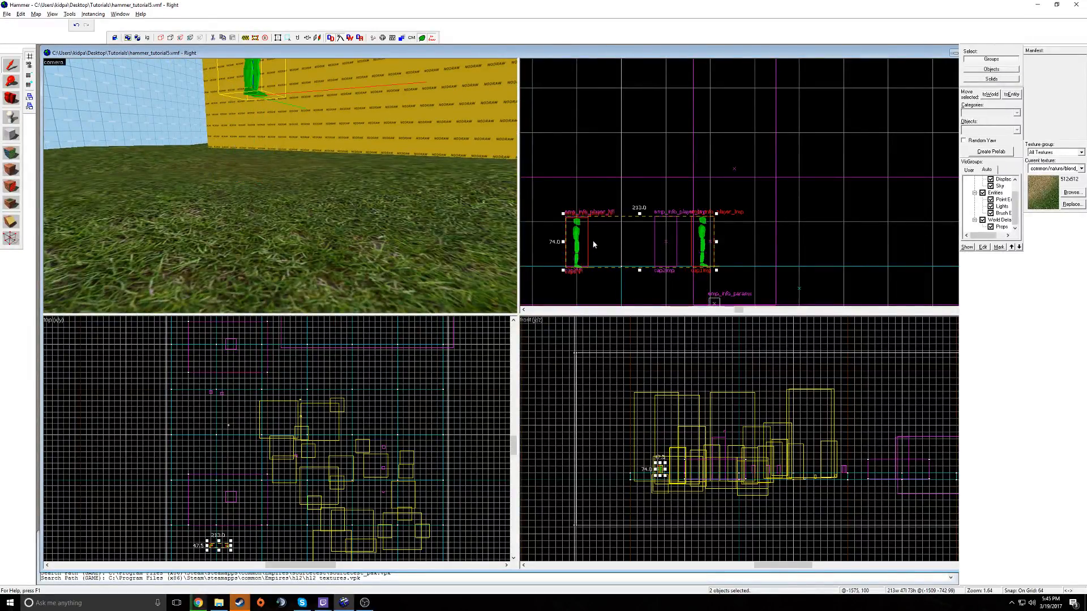
# Inspect the map from several sides, examining the capture zones, spawn points, trees and vehicle factory.
pyautogui.press('w')
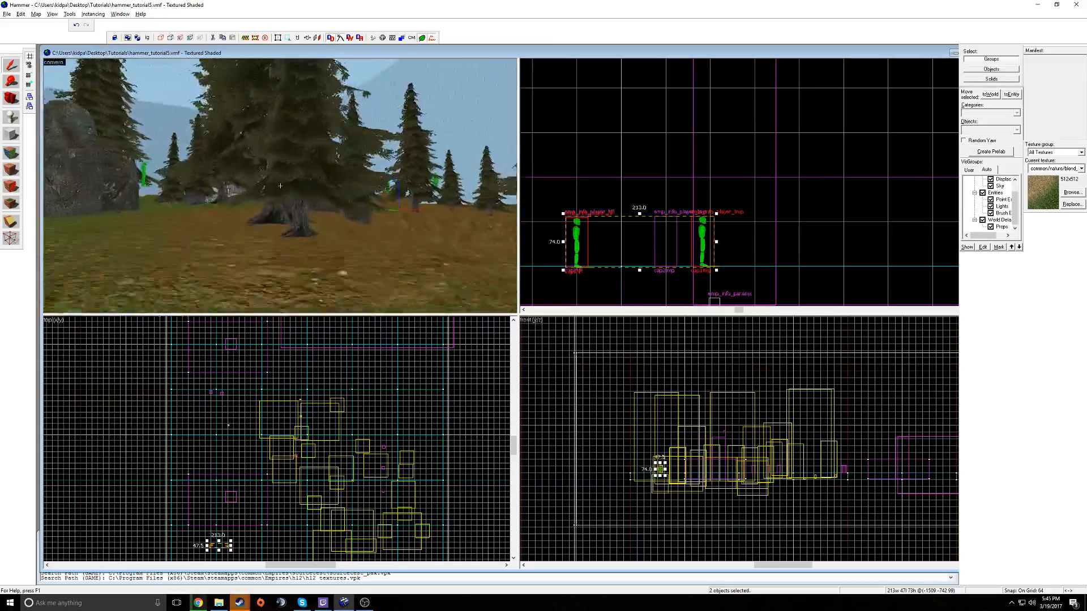
pyautogui.press('s')
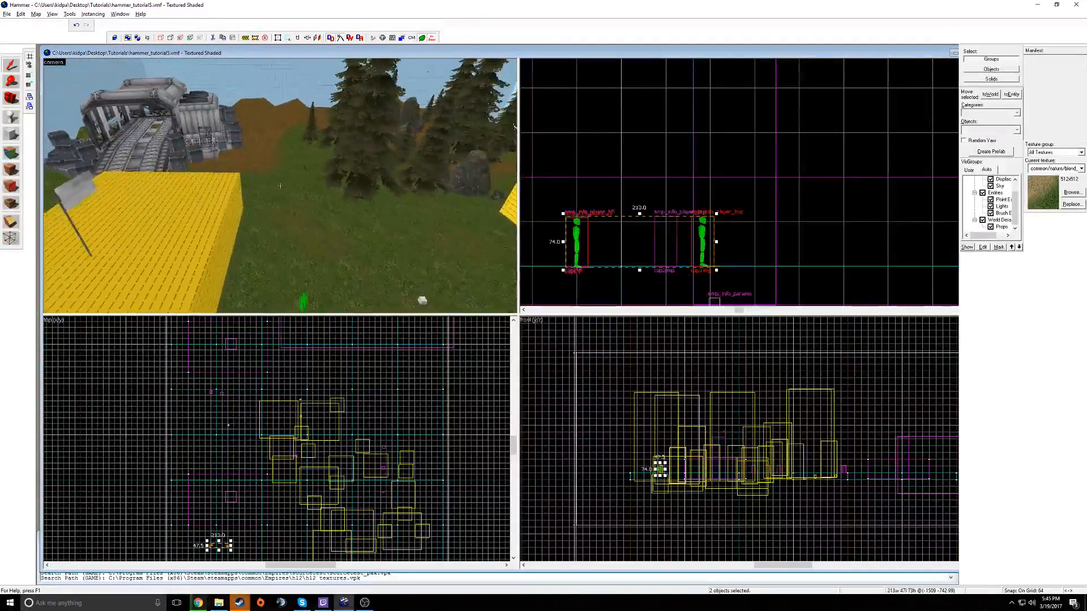
pyautogui.press('w')
pyautogui.press('s')
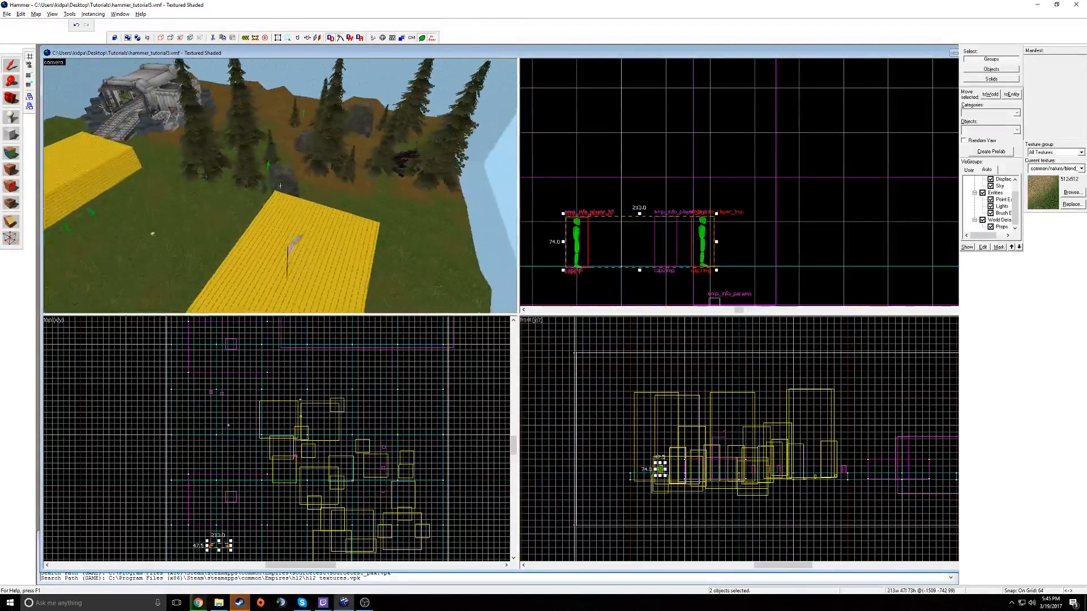
pyautogui.press('d')
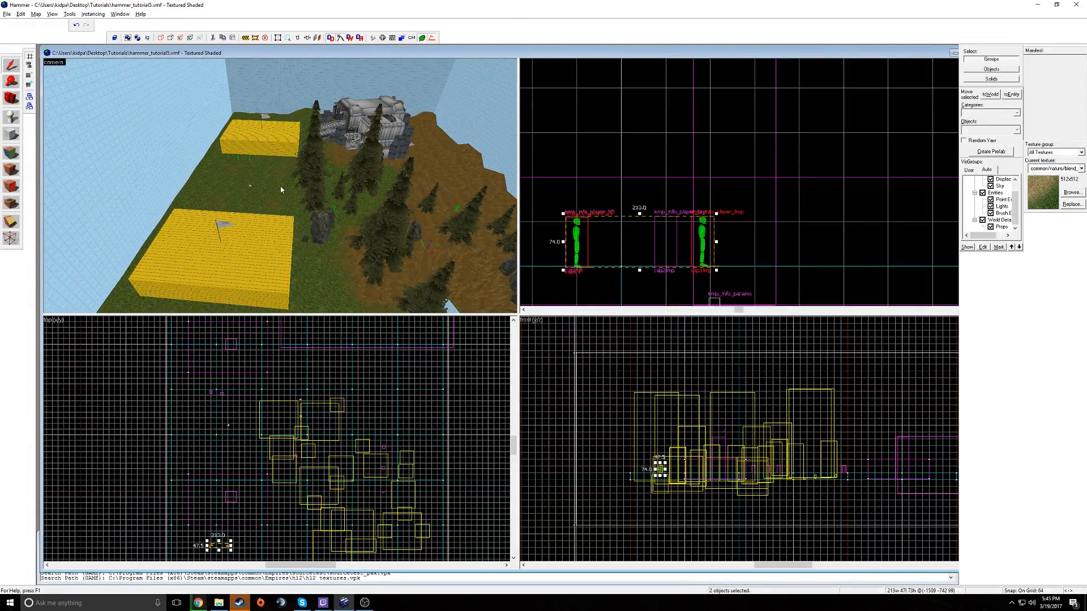
pyautogui.press('z')
pyautogui.press('d')
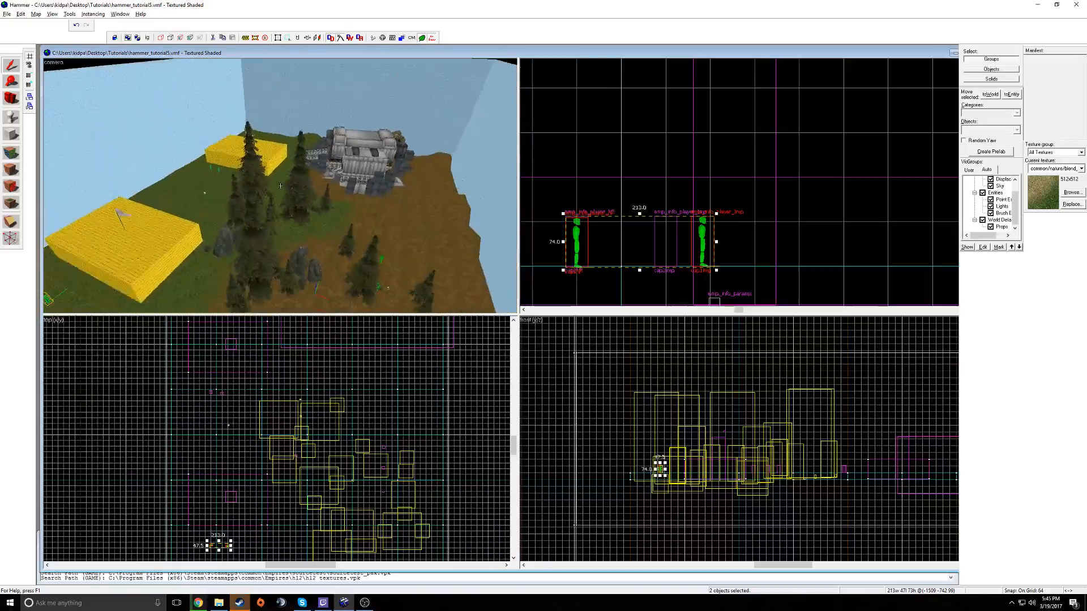
pyautogui.press('d')
pyautogui.press('w')
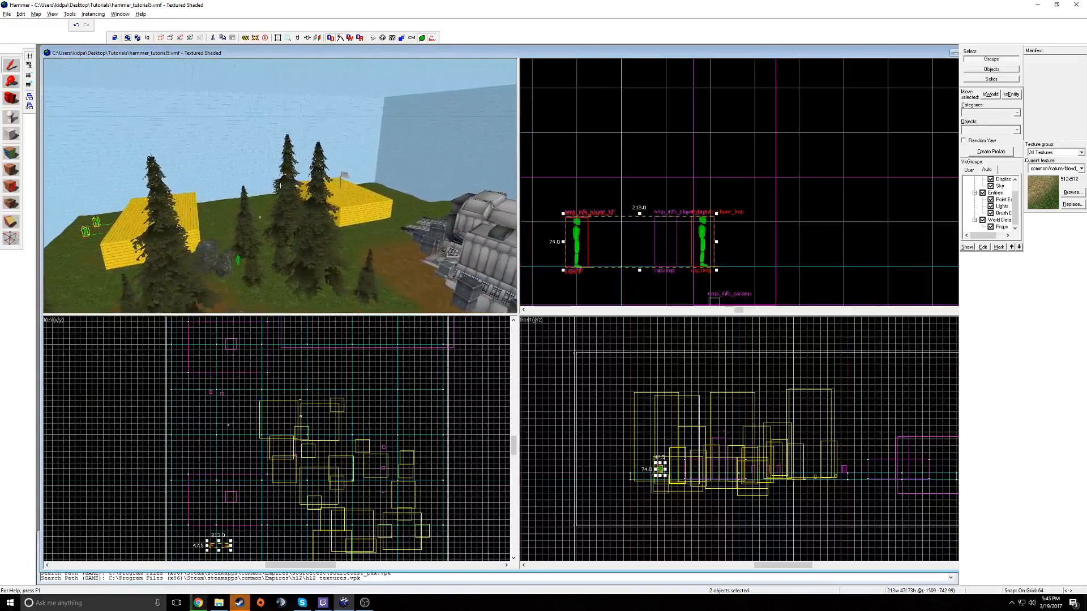
pyautogui.press('a')
pyautogui.press('w')
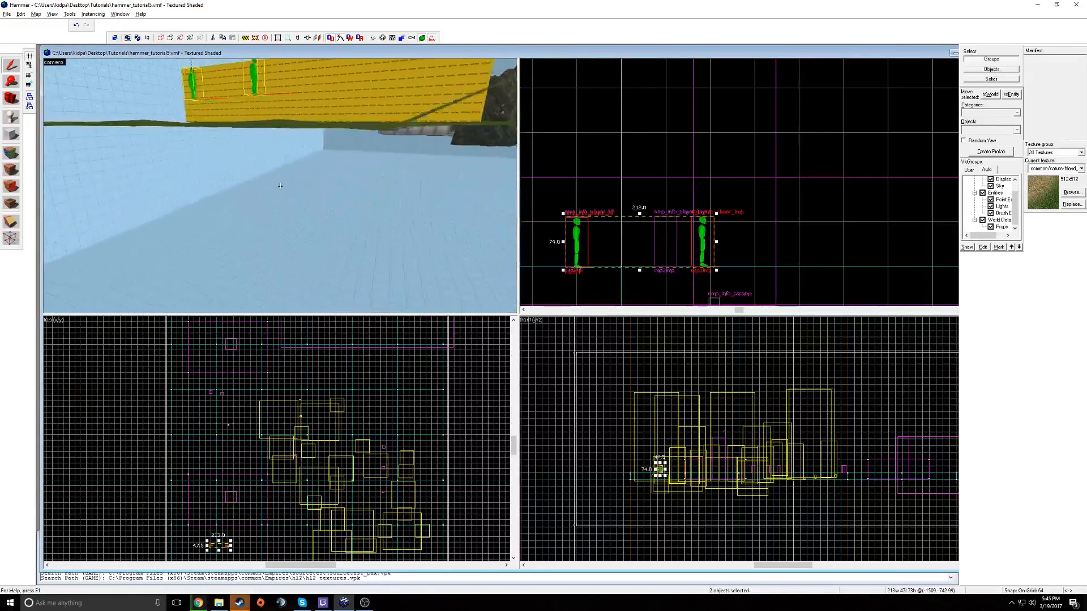
pyautogui.press('w')
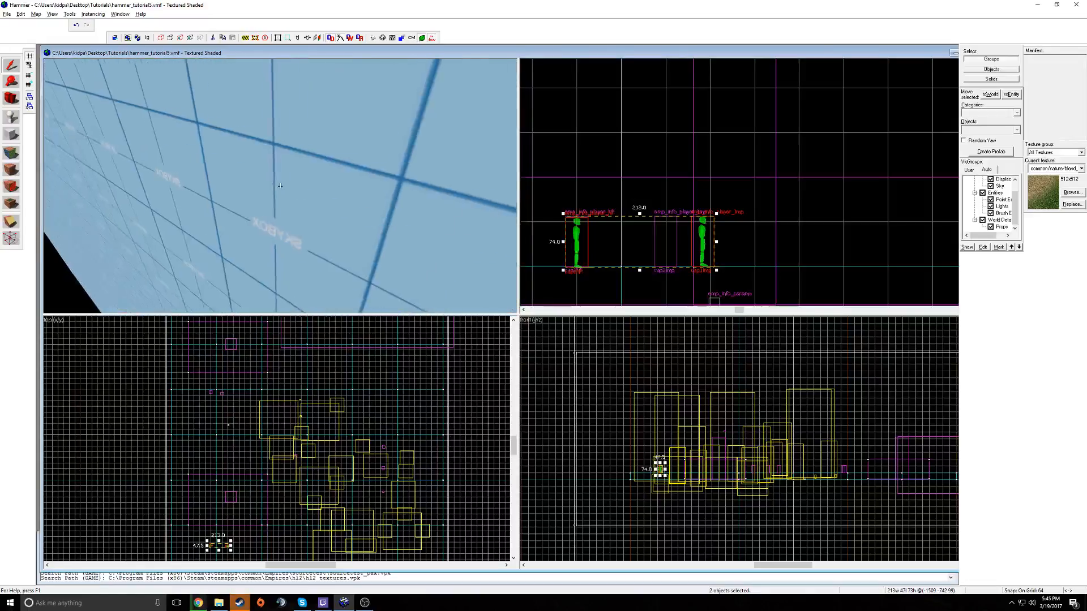
pyautogui.press('s')
pyautogui.press('z')
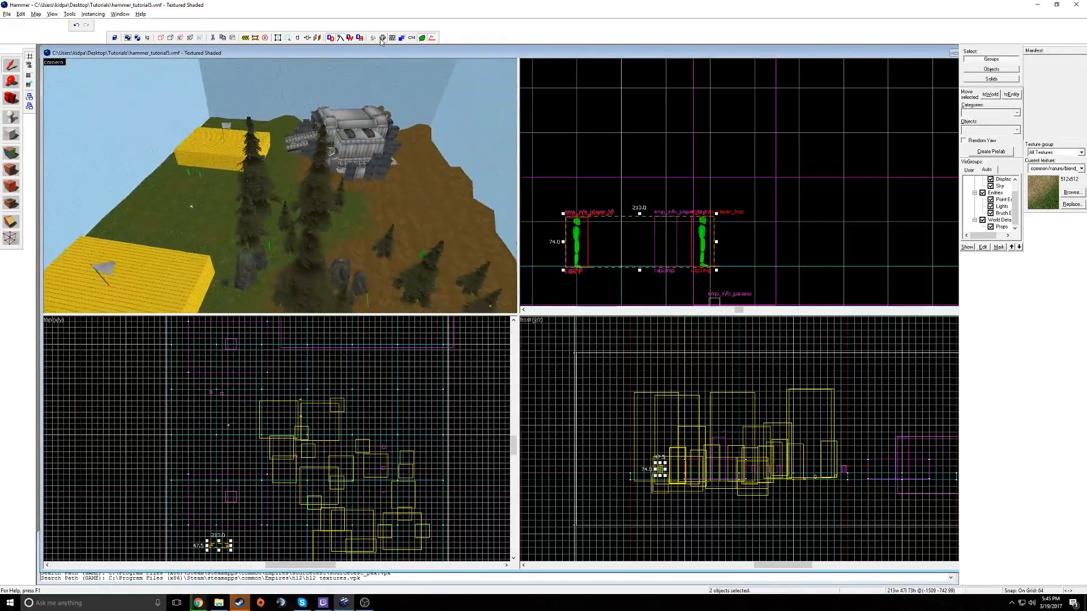
pyautogui.press('z')
pyautogui.press('d')
pyautogui.press('z')
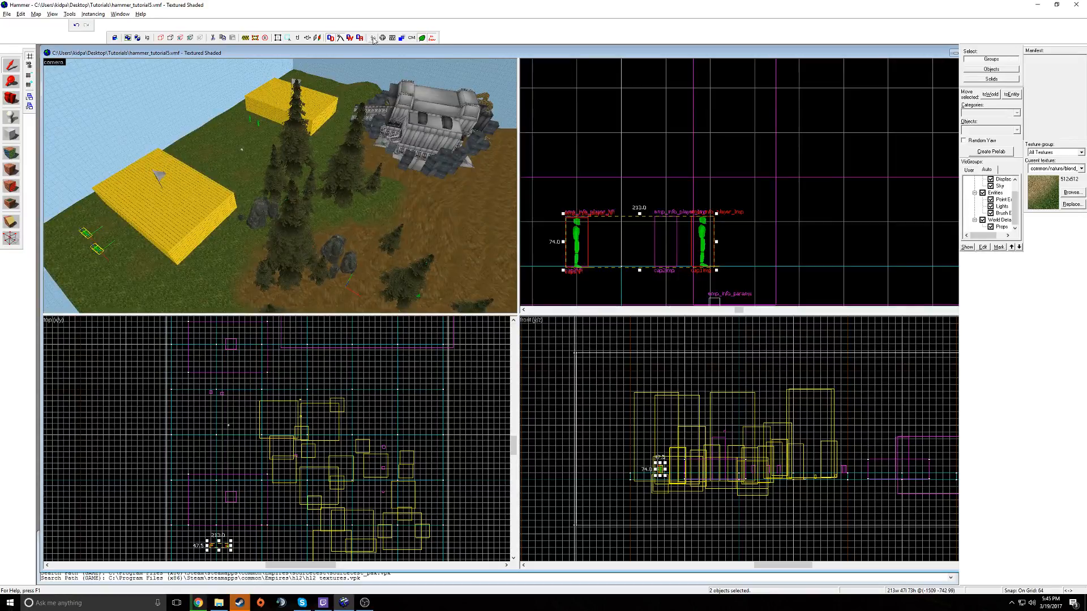
# Compile the hammer_tutorial5 map and have it run in the game.
pyautogui.click(373, 38)
pyautogui.click(549, 373)
# Switch to Steam, find Empires in the games library and launch it.
pyautogui.moveTo(239, 602)
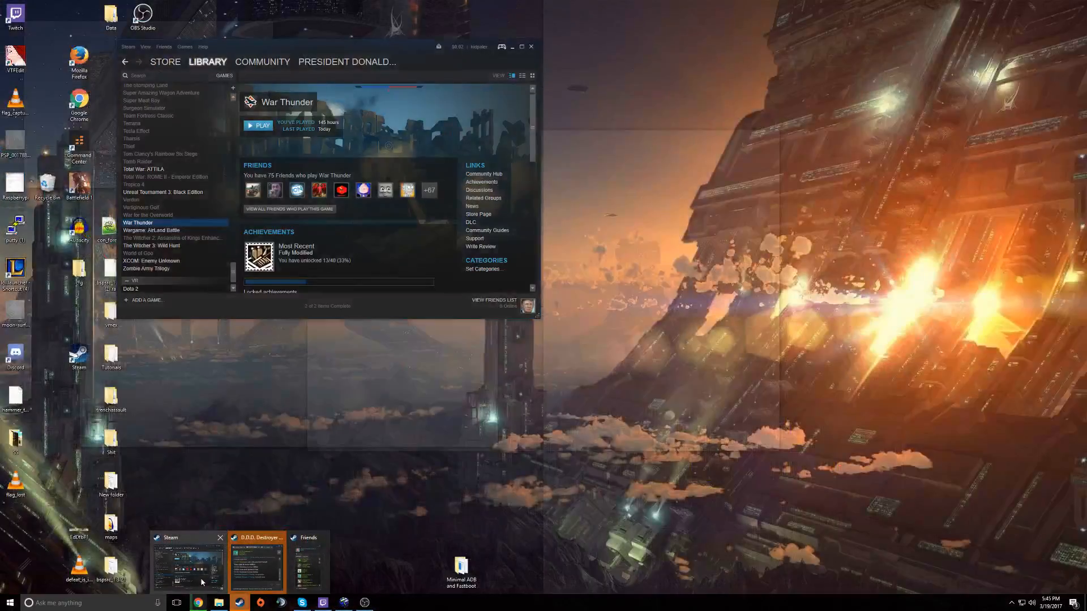
pyautogui.click(201, 578)
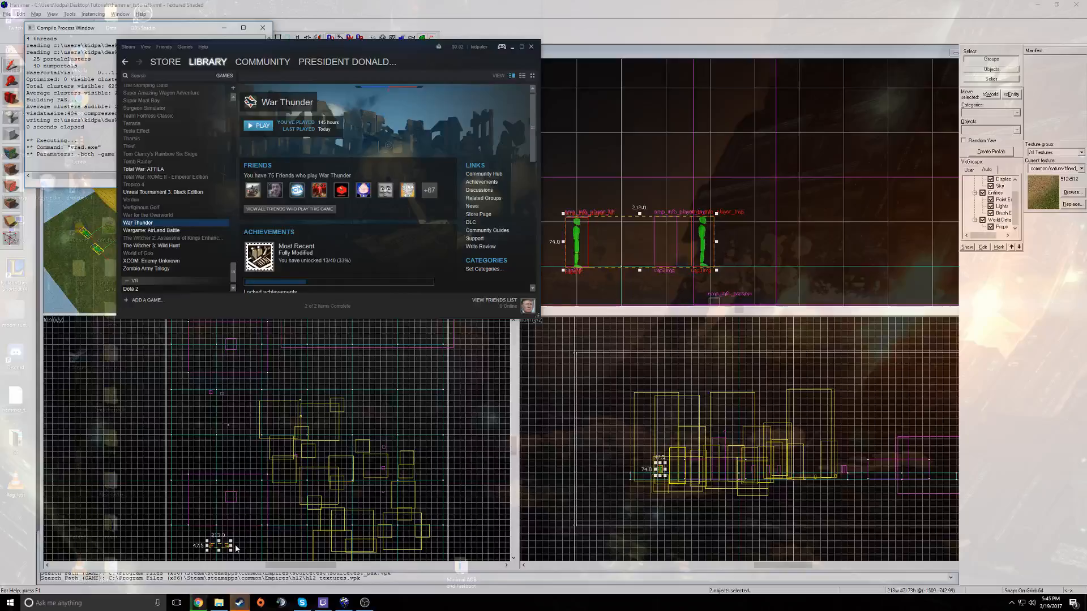
pyautogui.moveTo(336, 45); pyautogui.dragTo(531, 50)
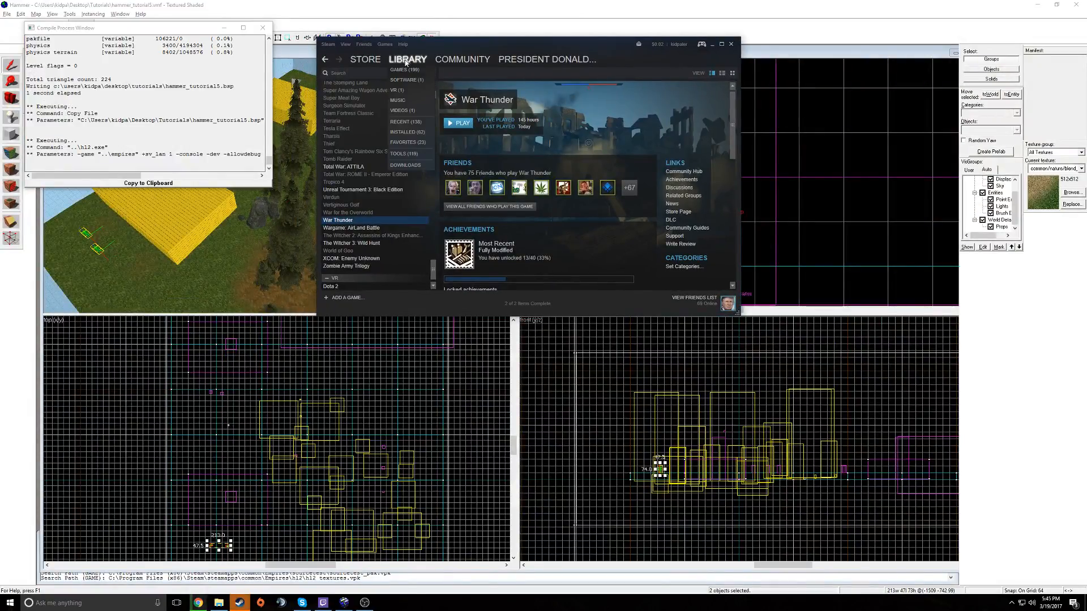
pyautogui.click(694, 298)
pyautogui.click(414, 218)
pyautogui.click(434, 206)
pyautogui.scroll(20, 365, 232)
pyautogui.scroll(15, 368, 224)
pyautogui.doubleClick(373, 179)
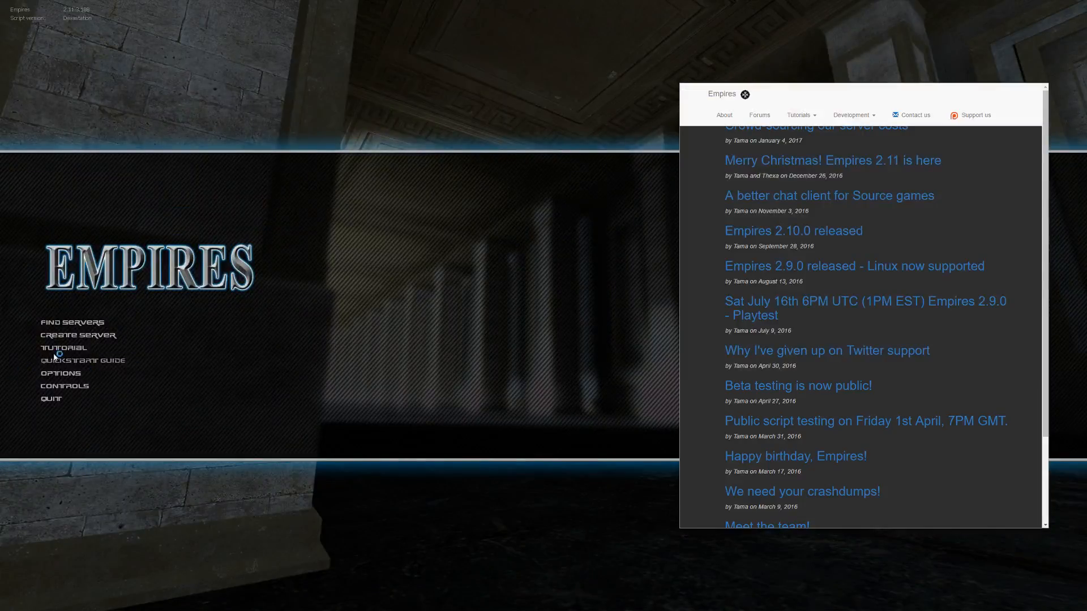
# Start an Empires server on the hammer_tutorial5 map.
pyautogui.click(561, 248)
pyautogui.click(565, 261)
pyautogui.click(569, 247)
pyautogui.click(562, 309)
pyautogui.click(558, 395)
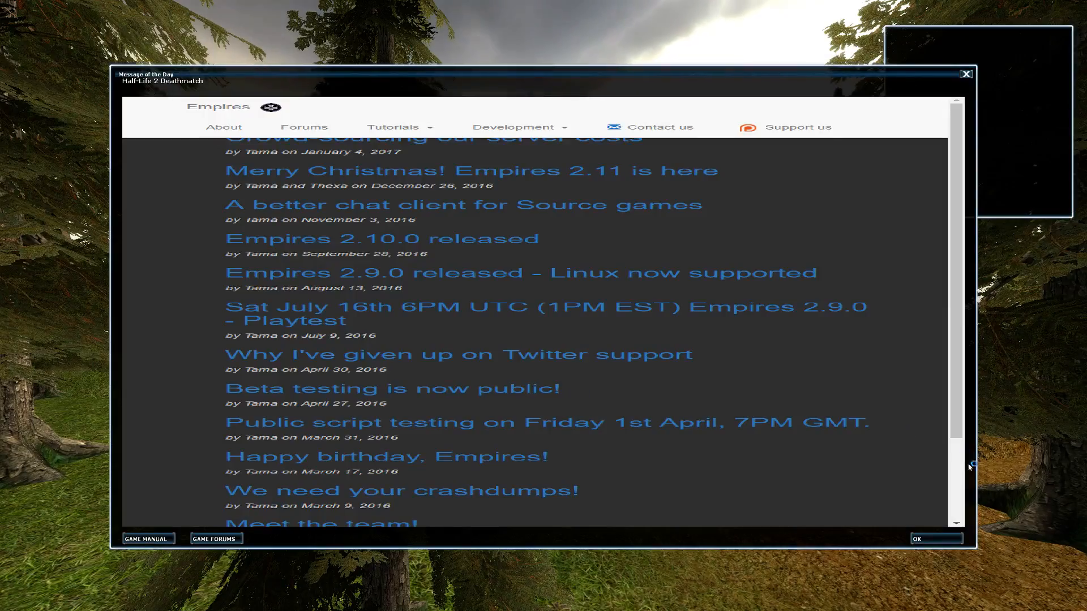
# Dismiss the message of the day and enter the match as a spectator after briefly trying the Brenodi Empire team.
pyautogui.press('Escape')
pyautogui.click(590, 213)
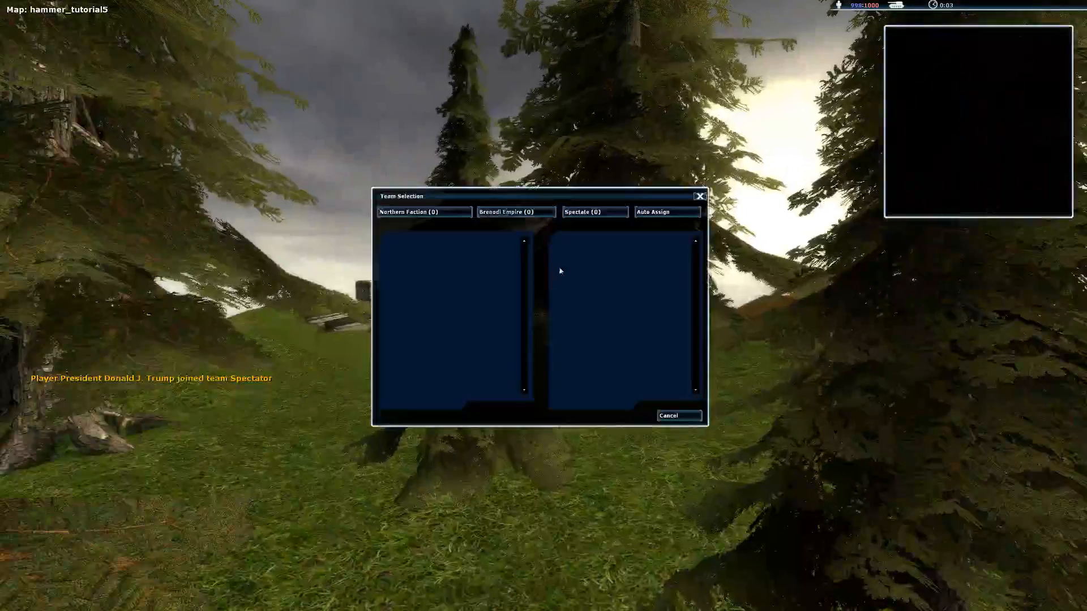
pyautogui.click(525, 213)
pyautogui.click(614, 218)
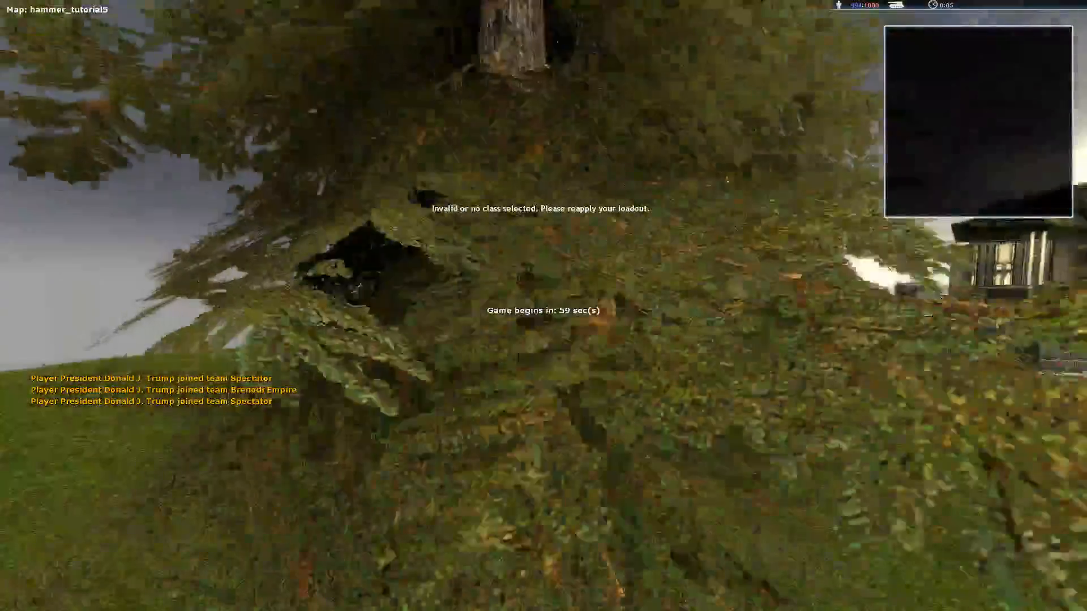
# Fly through the compiled map as a spectator, examining the capture flags, vehicle factory ramp, trees and terrain.
pyautogui.press('w')
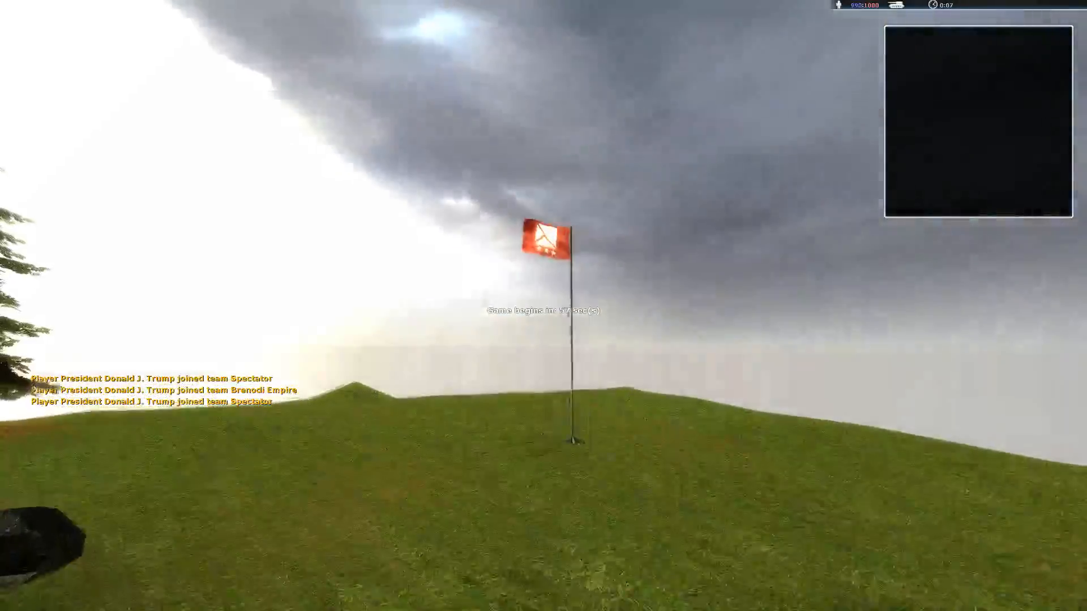
pyautogui.press('w')
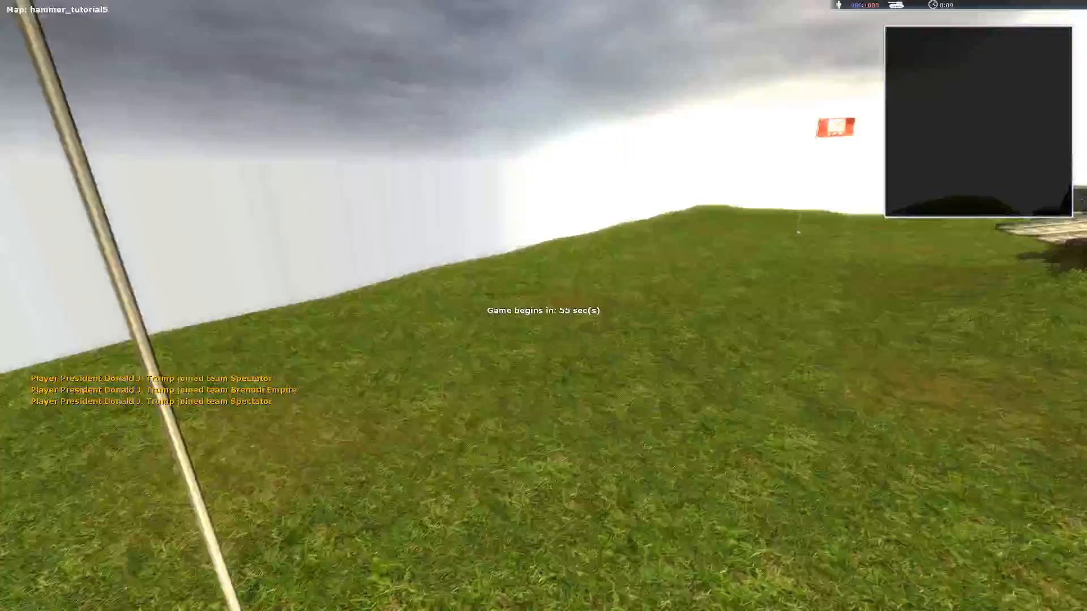
pyautogui.press('w')
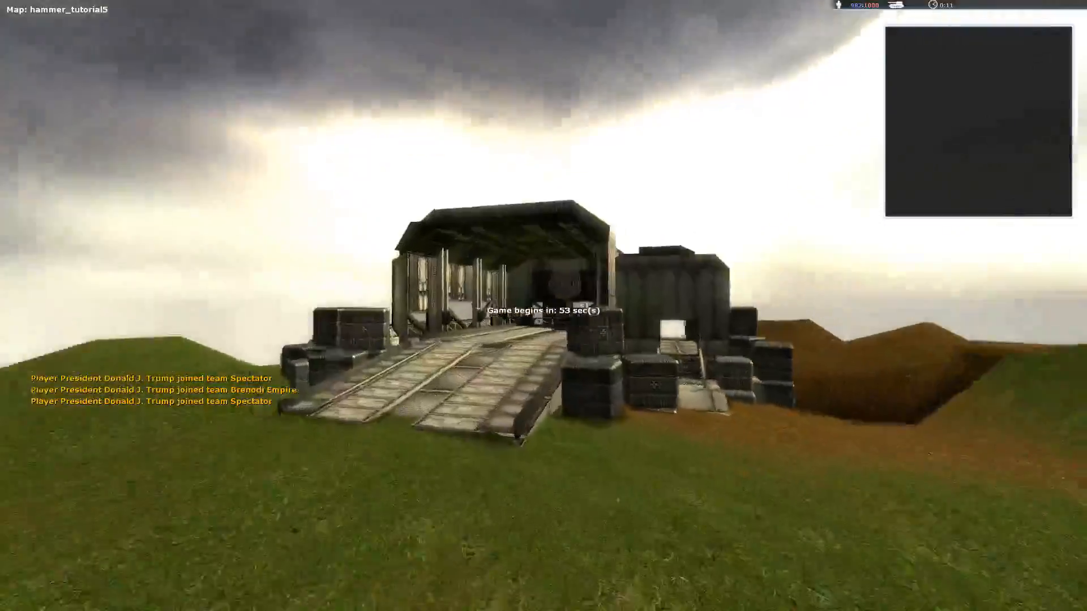
pyautogui.press('w')
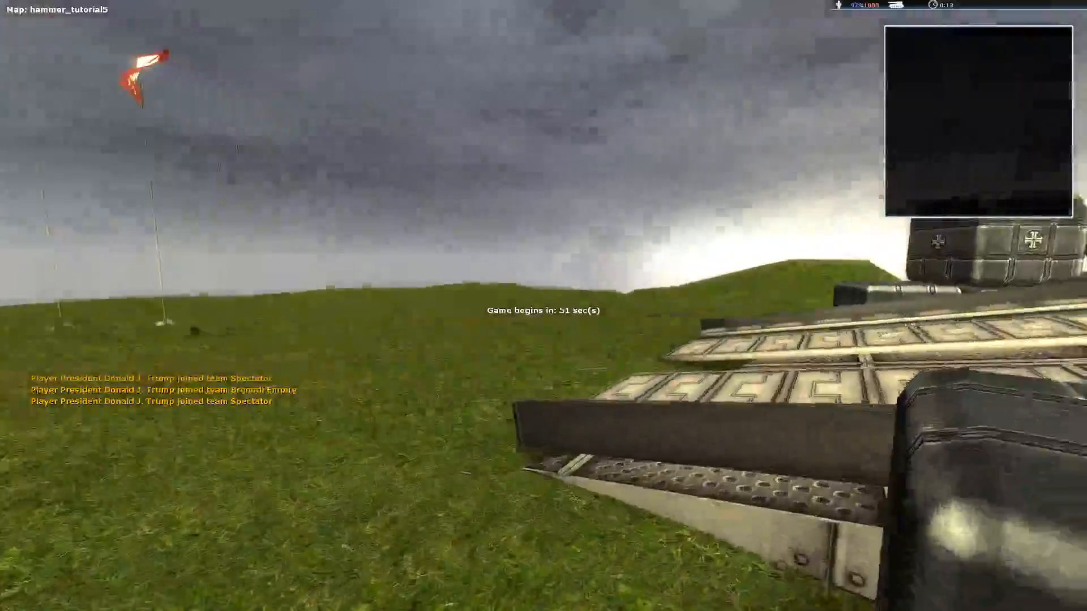
pyautogui.press('w')
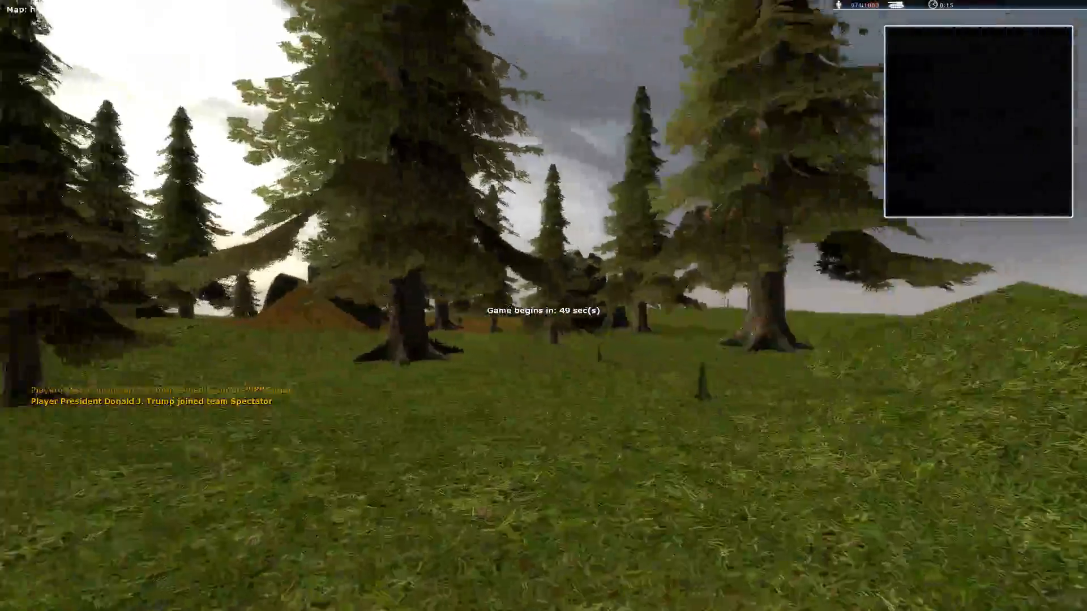
pyautogui.press('w')
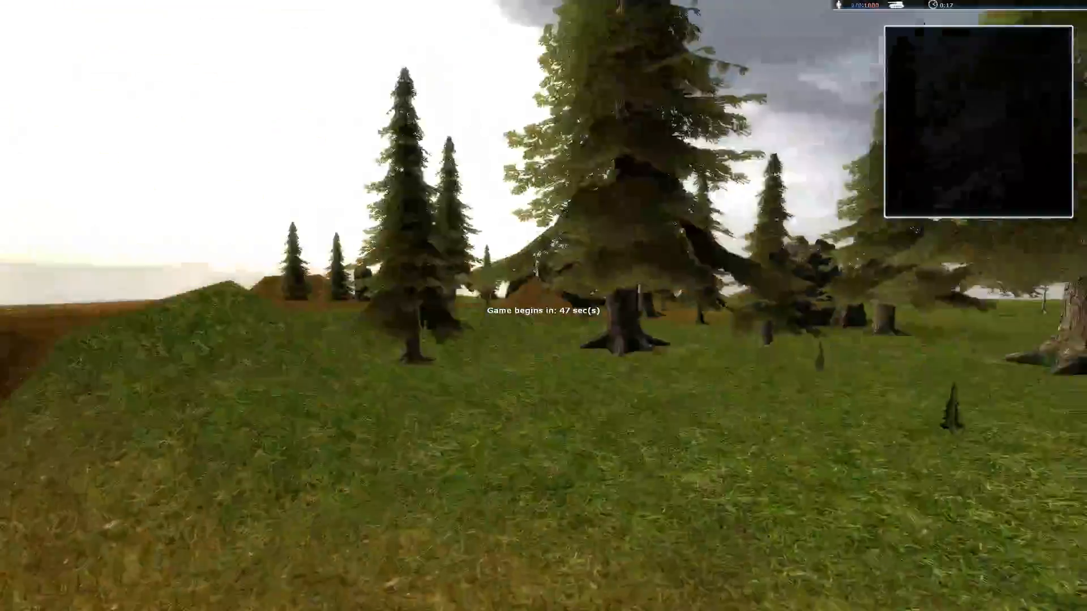
pyautogui.press('w')
pyautogui.press('w')
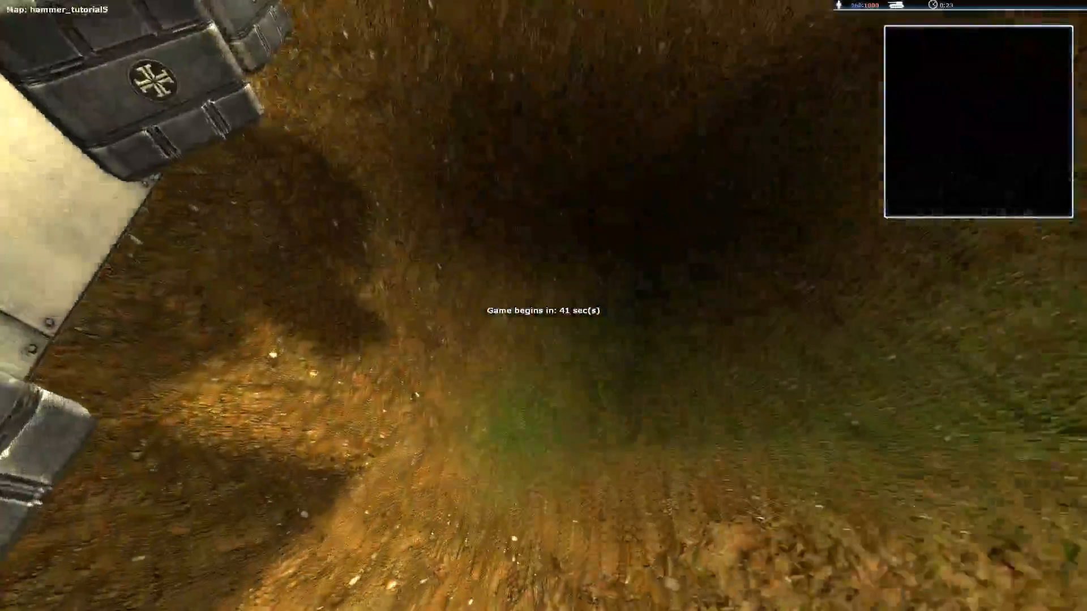
pyautogui.press('s')
pyautogui.press('d')
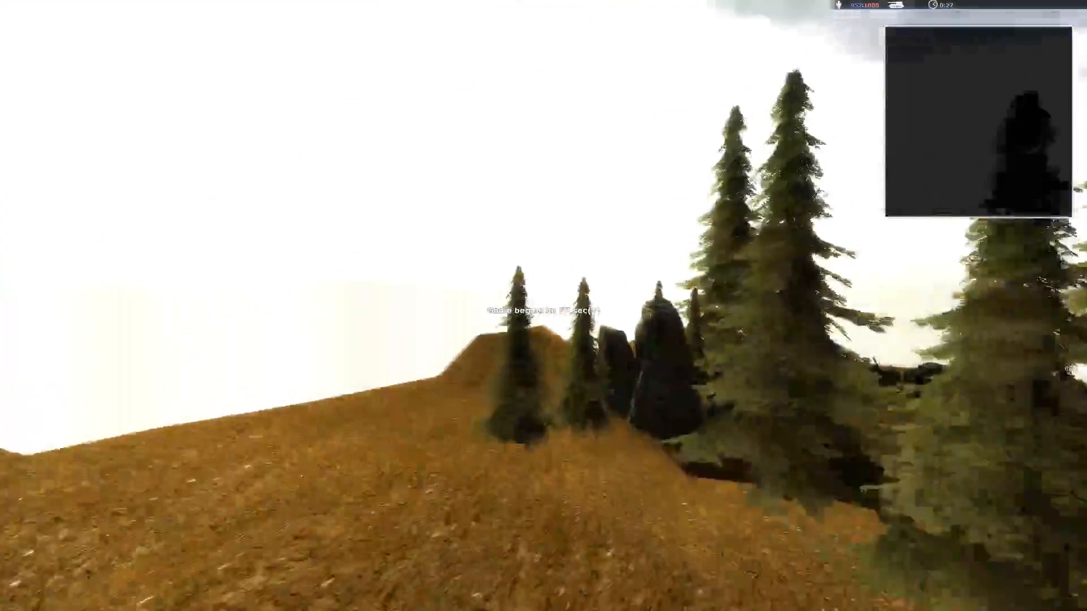
pyautogui.press('w')
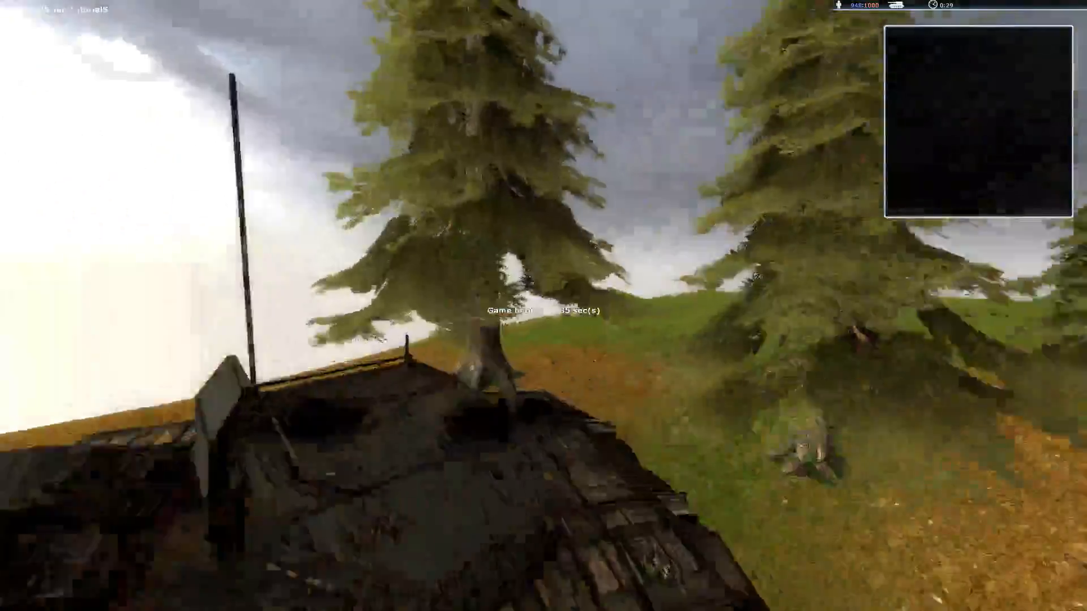
# Fly through the factory interior and around the surrounding terrain, inspecting the red flags, crates, rocks and trees as a spectator.
pyautogui.hotkey('shift', 'Tab')
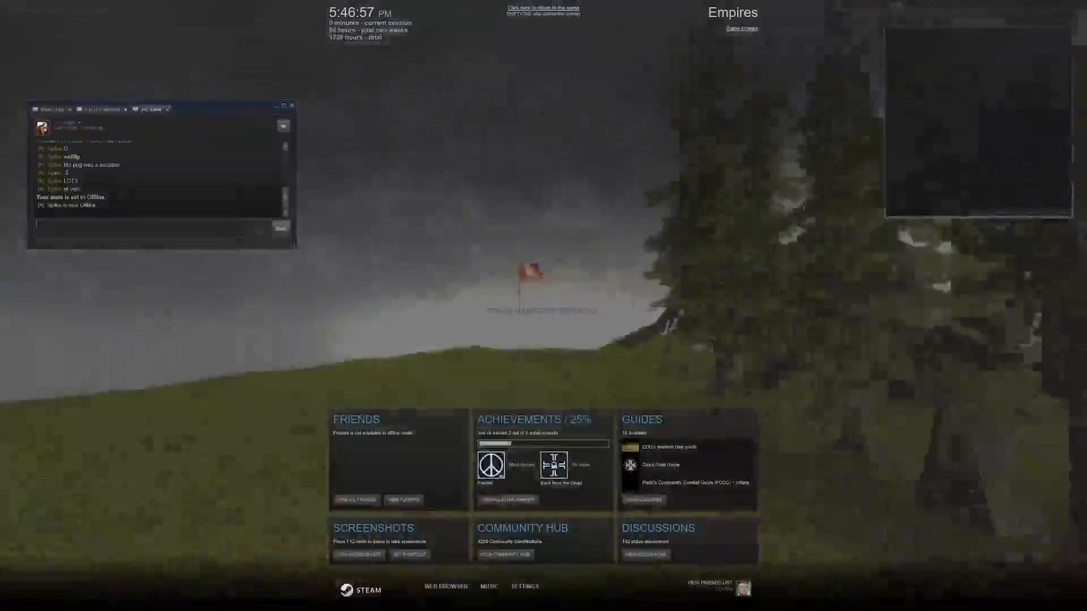
pyautogui.hotkey('shift', 'Tab')
pyautogui.press('w')
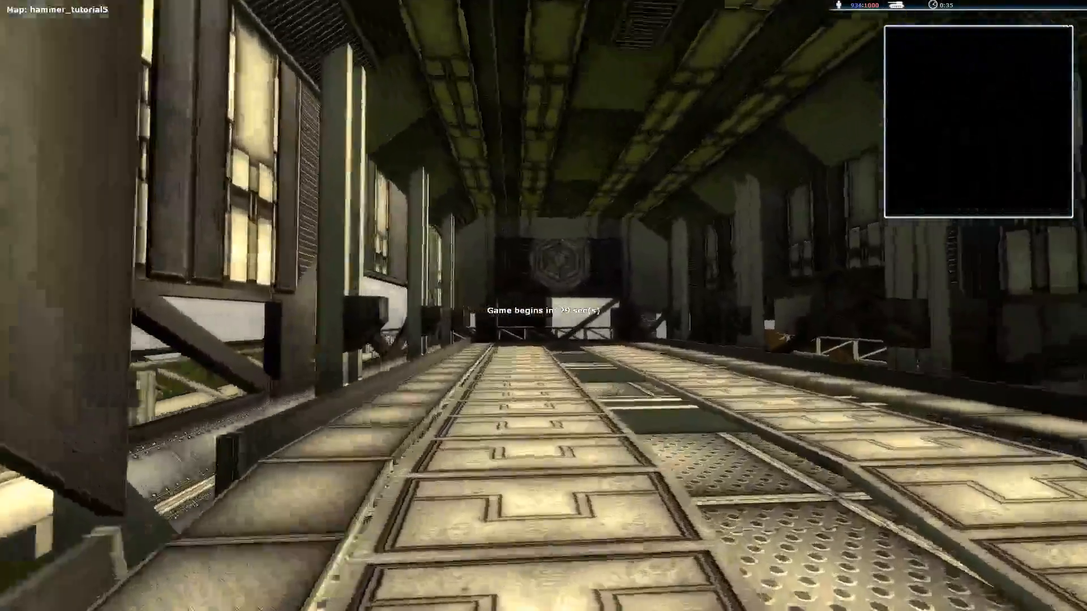
pyautogui.press('w')
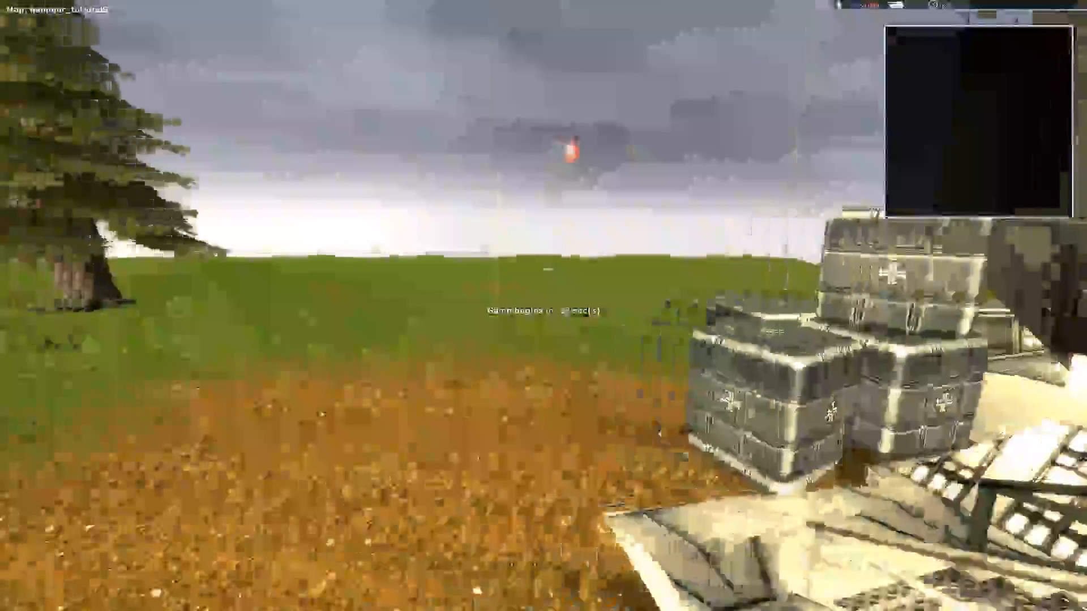
pyautogui.press('w')
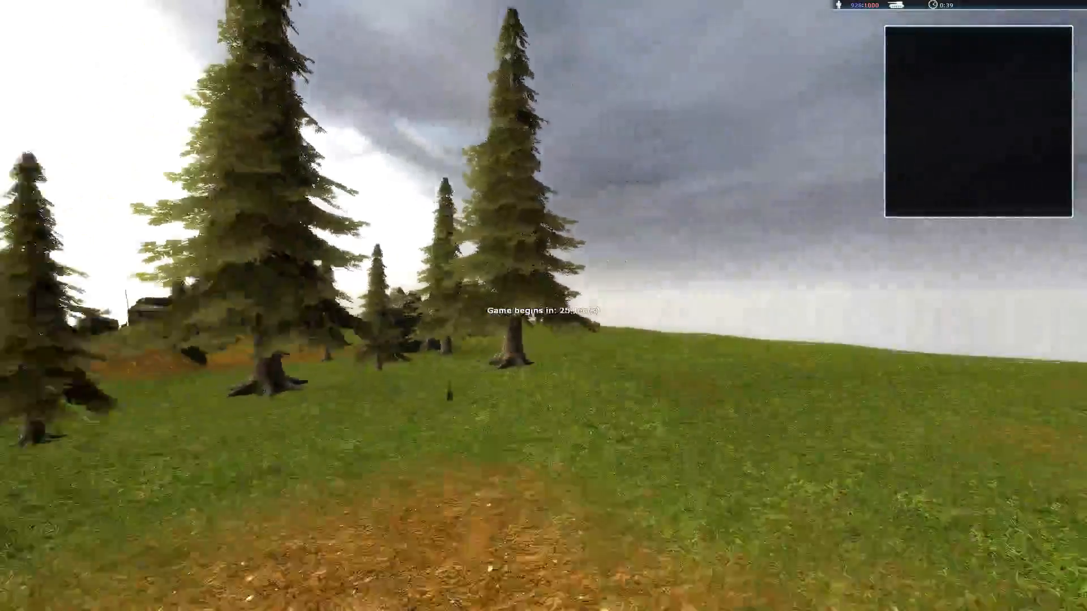
pyautogui.press('w')
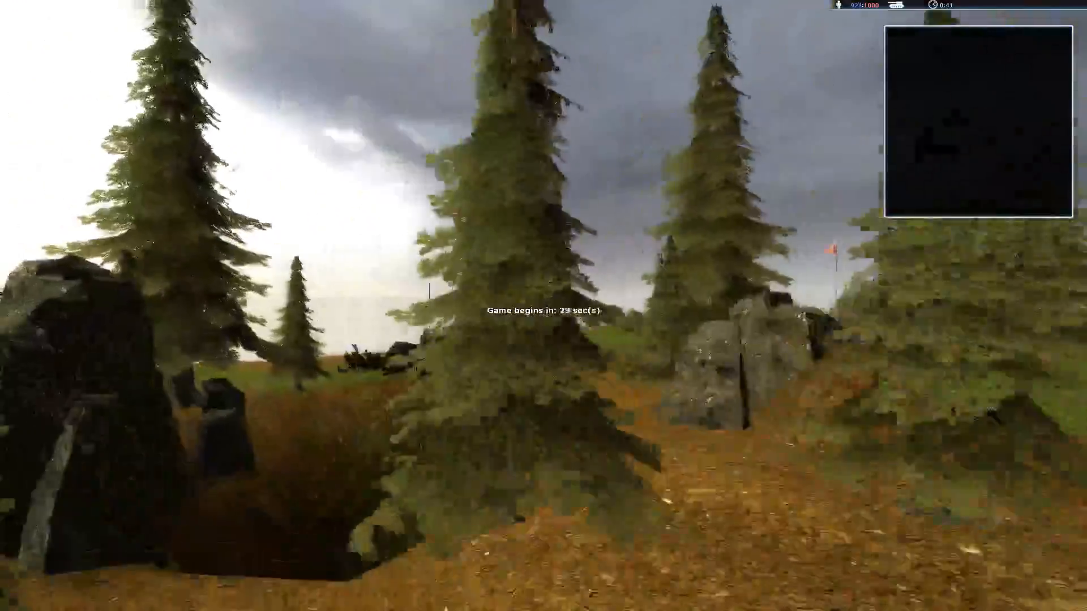
pyautogui.press('w')
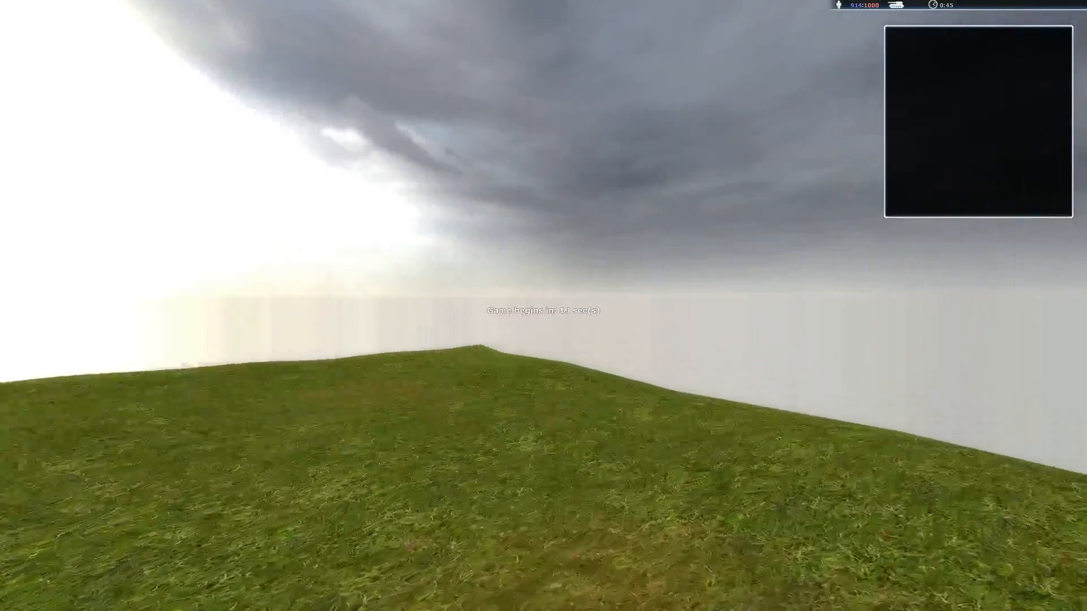
pyautogui.press('w')
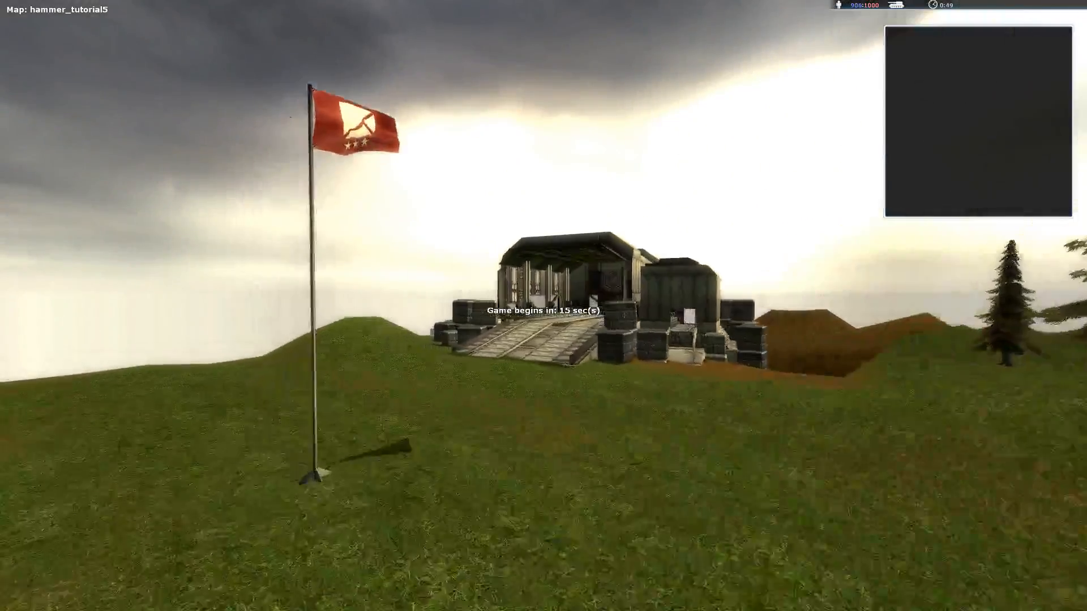
pyautogui.press('w')
pyautogui.press('w')
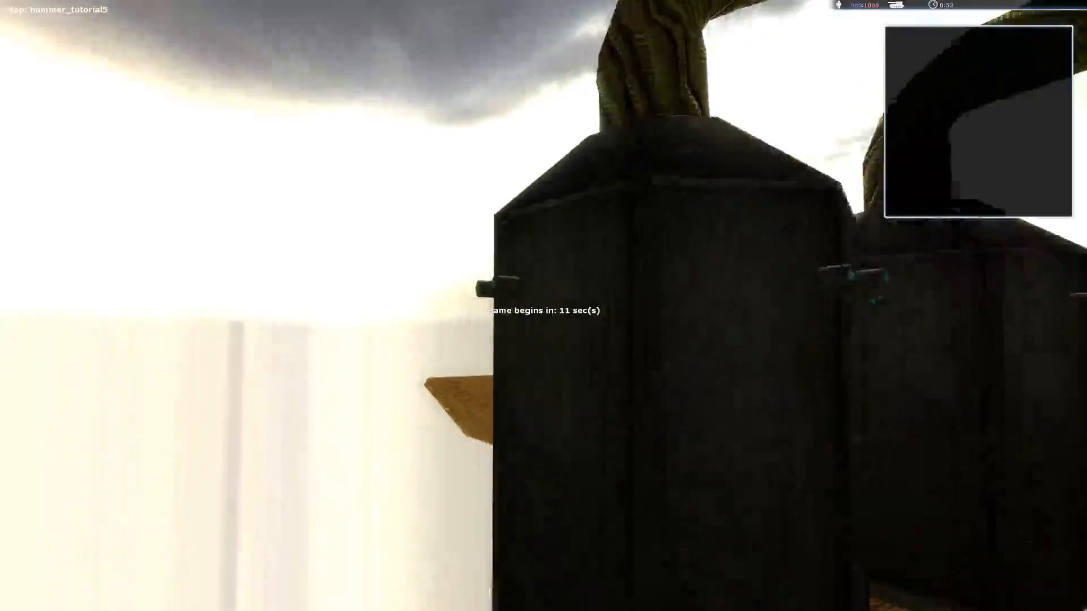
pyautogui.press('w')
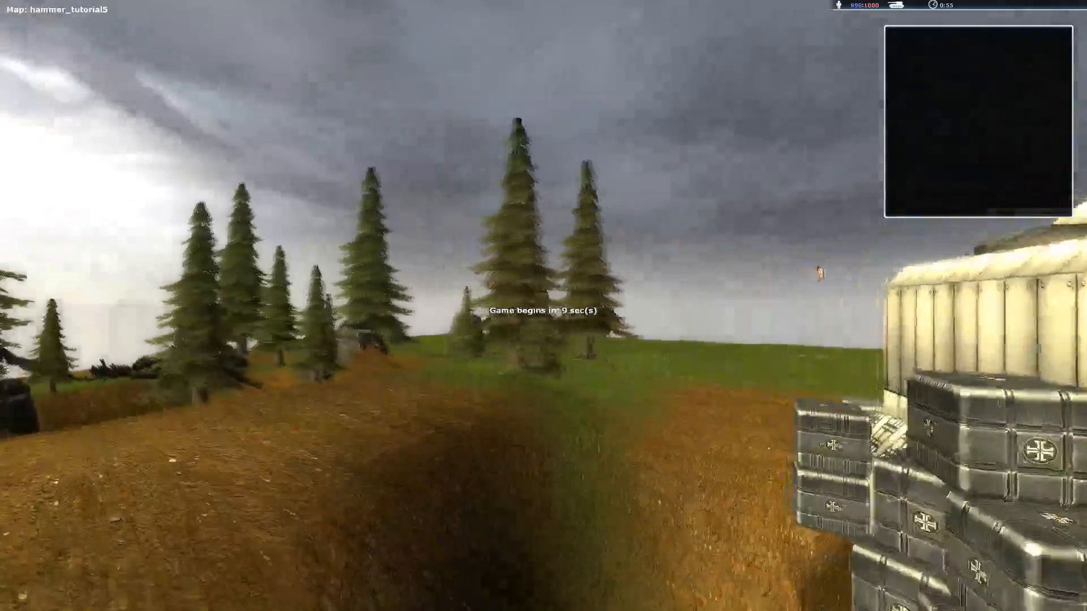
pyautogui.press('w')
# Switch from spectator to the Brenodi Empire team.
pyautogui.press('m')
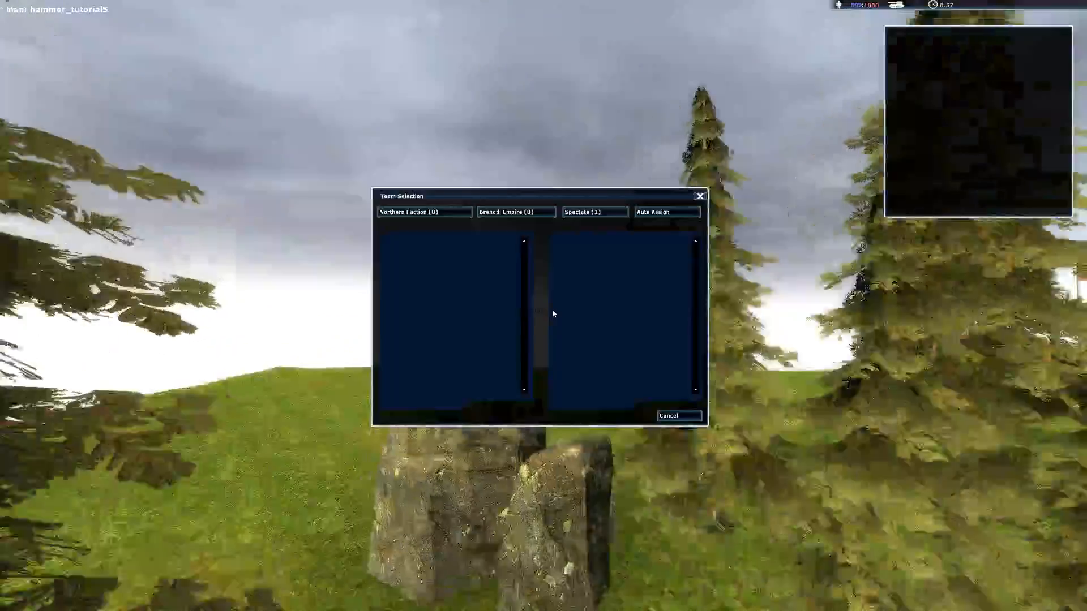
pyautogui.press('m')
pyautogui.press('w')
pyautogui.press('m')
pyautogui.click(520, 211)
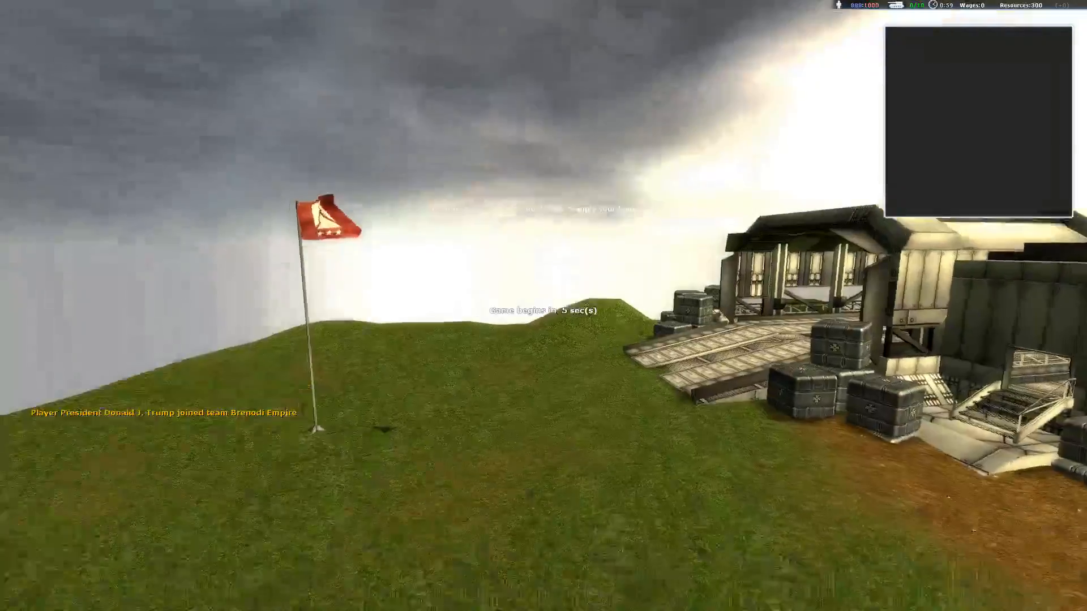
# Dismiss the squads window and spawn on the map.
pyautogui.press('Return')
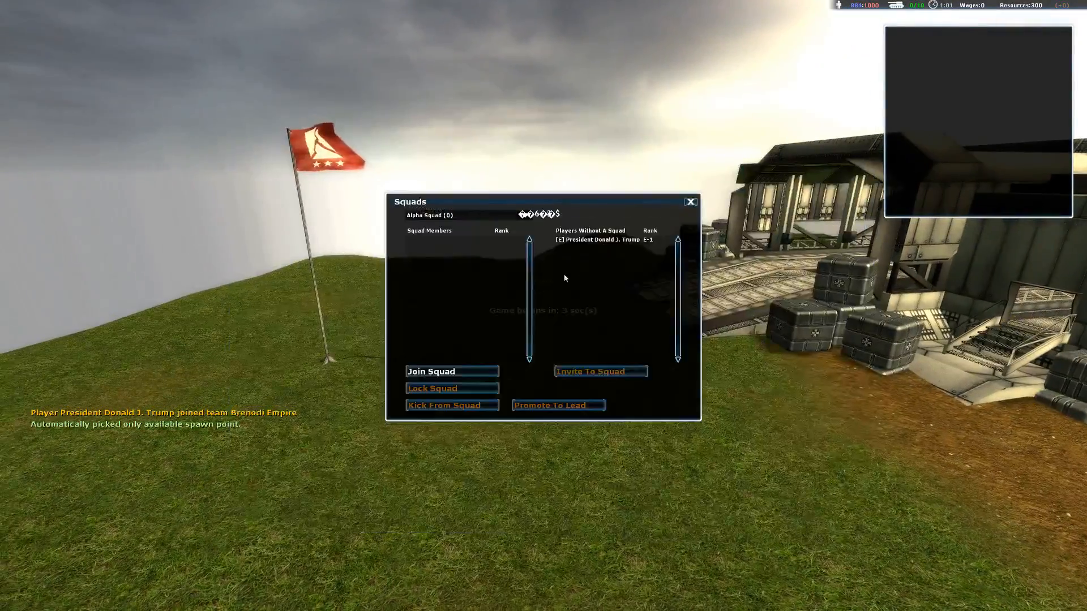
pyautogui.click(691, 202)
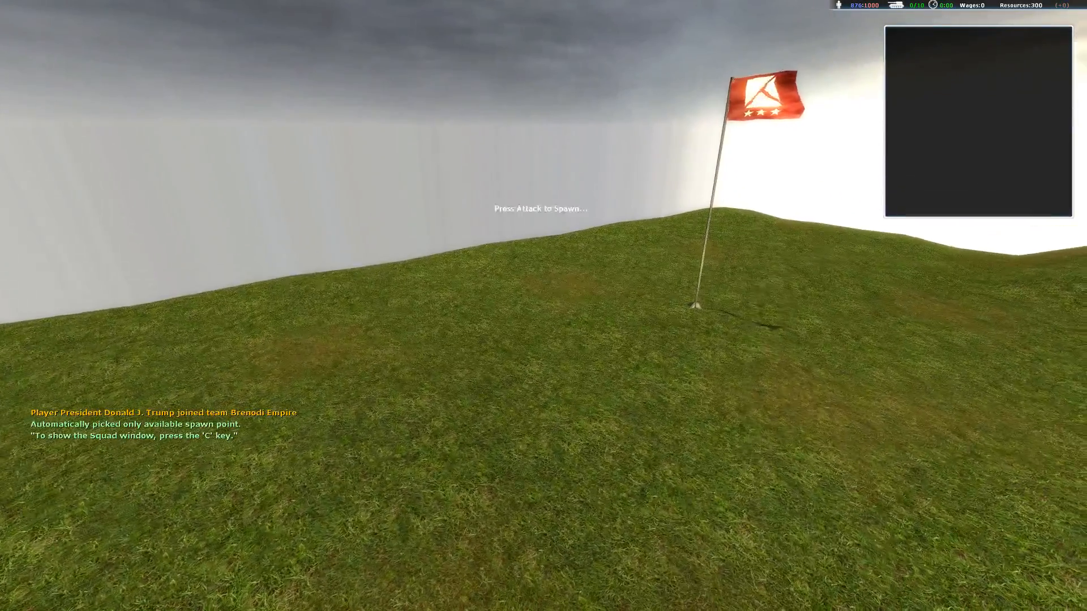
pyautogui.click(543, 305)
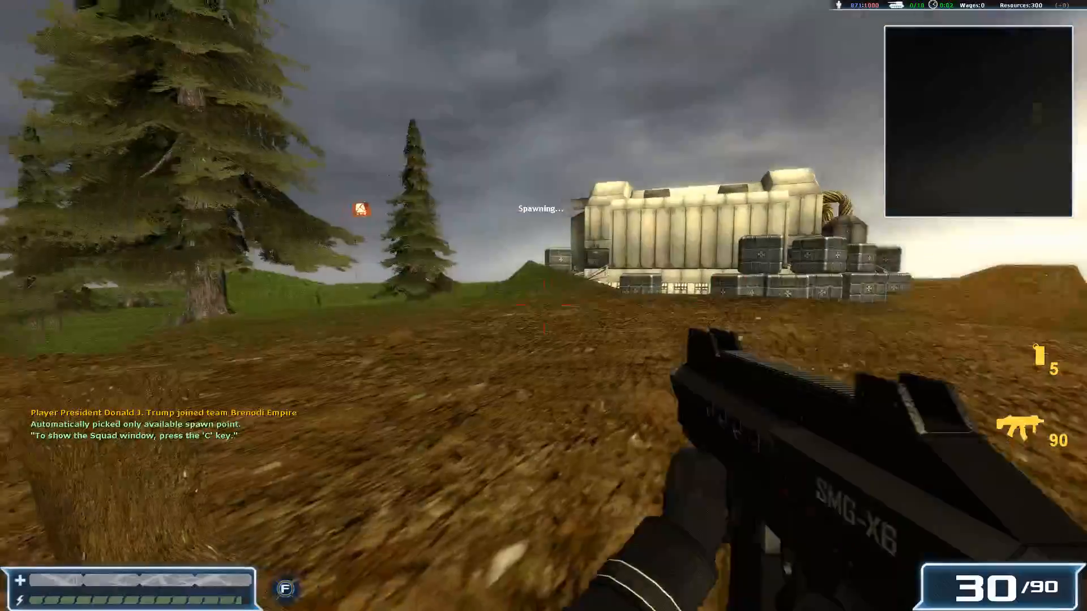
# Sprint past the trees to the vehicle factory and climb its side stairs.
pyautogui.hotkey('shift', 'w')
pyautogui.hotkey('shift', 'w')
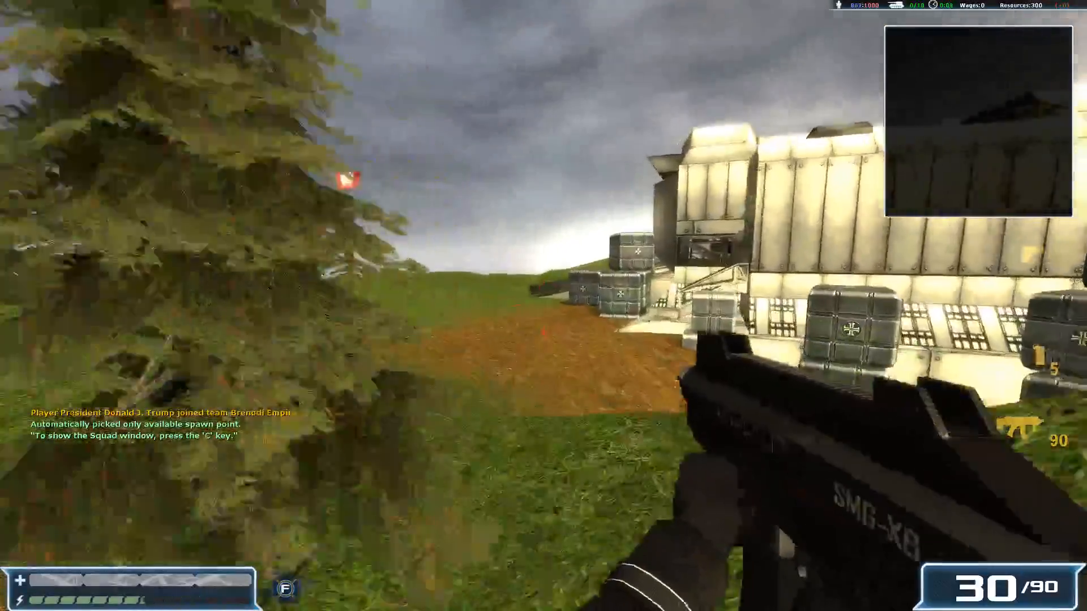
pyautogui.hotkey('shift', 'w')
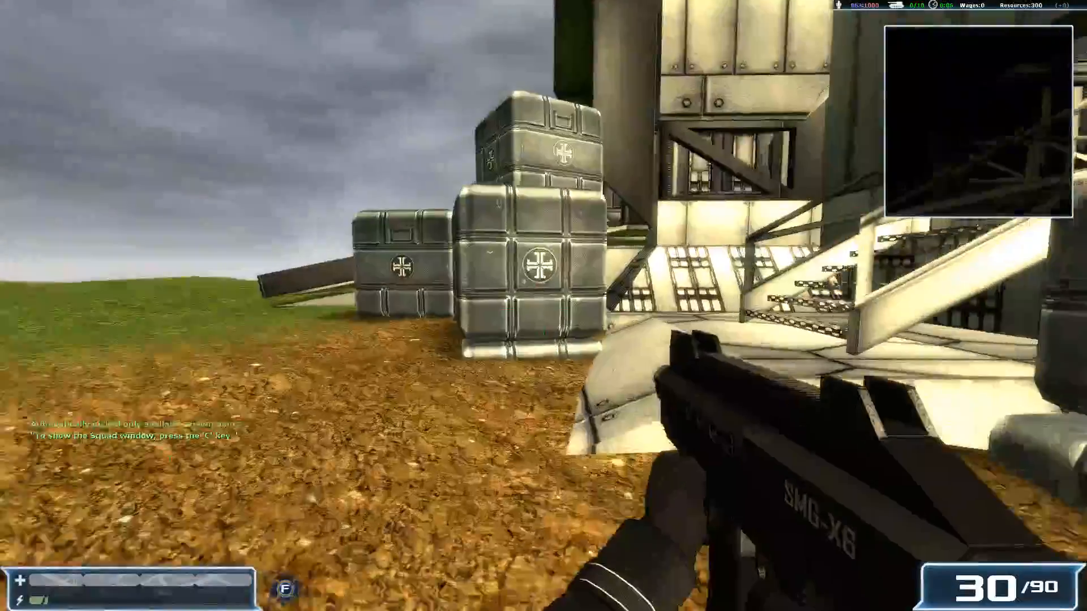
pyautogui.press('w')
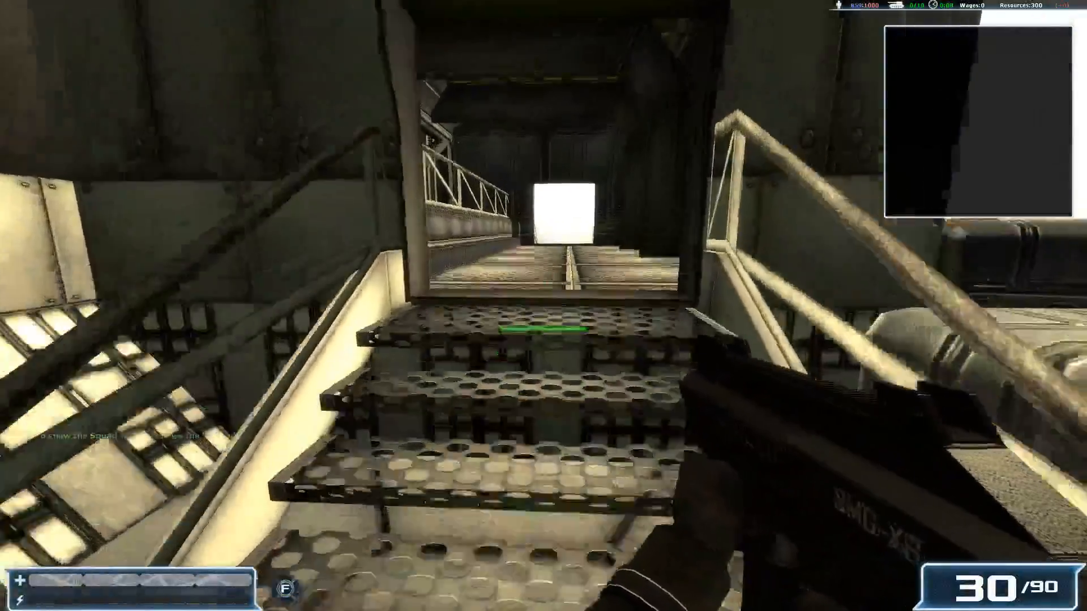
# Design a vehicle at the factory with the Imperial Jeep chassis and order its construction.
pyautogui.press('e')
pyautogui.press('w')
pyautogui.click(434, 209)
pyautogui.click(432, 216)
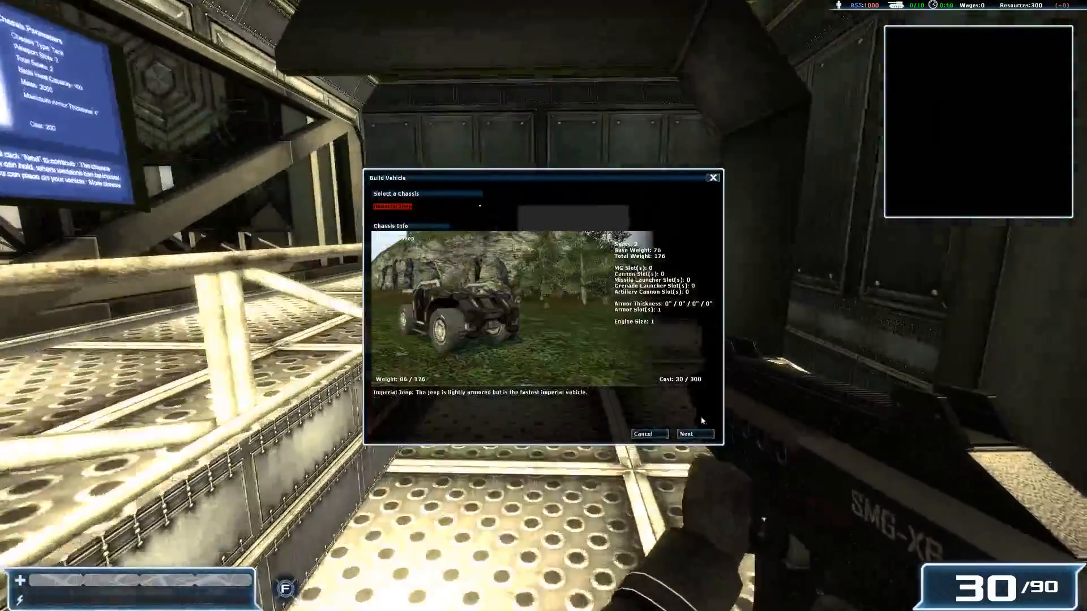
pyautogui.click(700, 434)
pyautogui.click(701, 435)
# Drive the jeep out of the factory to Capture Point 1 to test its capture lock.
pyautogui.press('w')
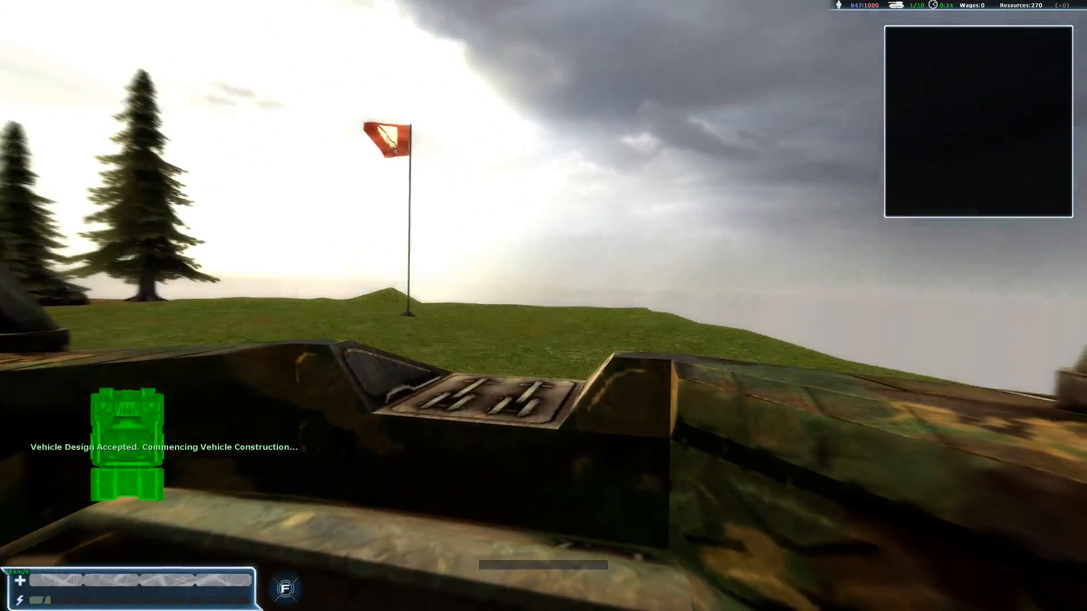
pyautogui.press('w')
pyautogui.press('a')
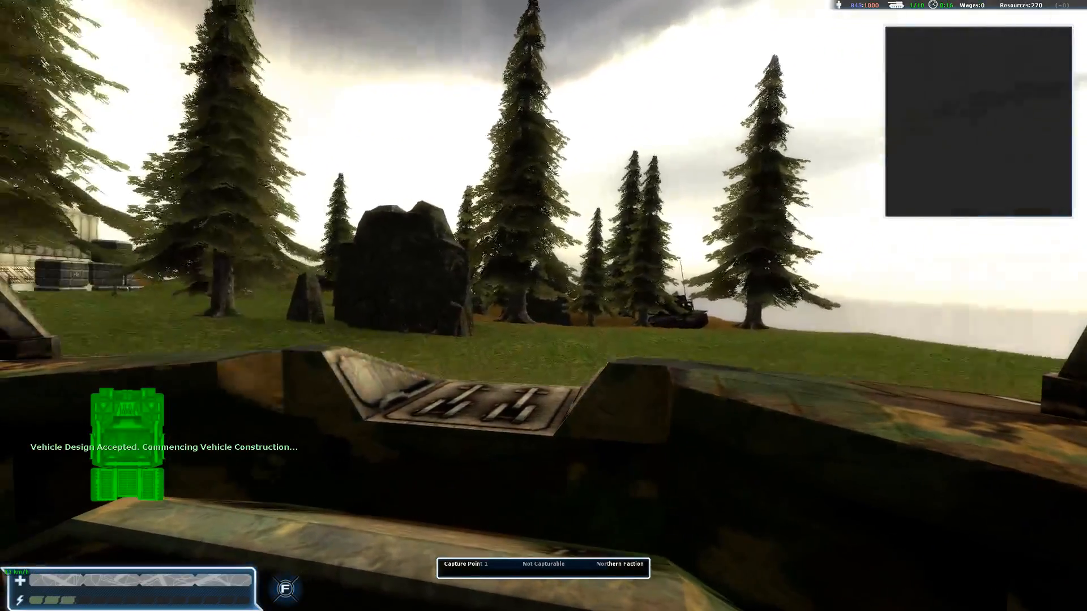
# Drive the jeep to Capture Point 2 and stay beside its flag until it is captured, briefly getting out of the vehicle.
pyautogui.press('w')
pyautogui.press('a')
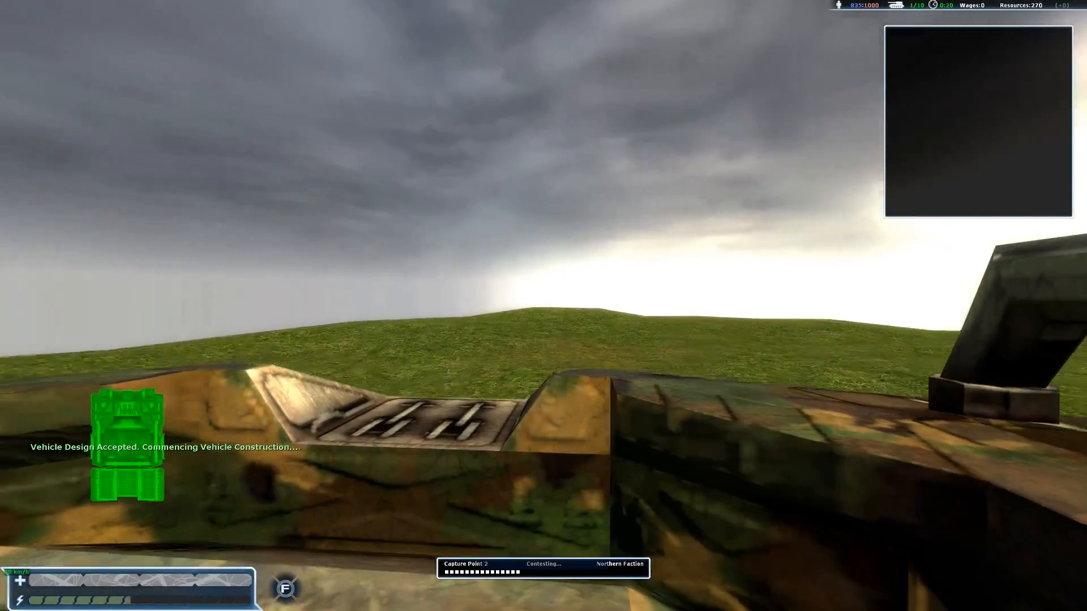
pyautogui.press('a')
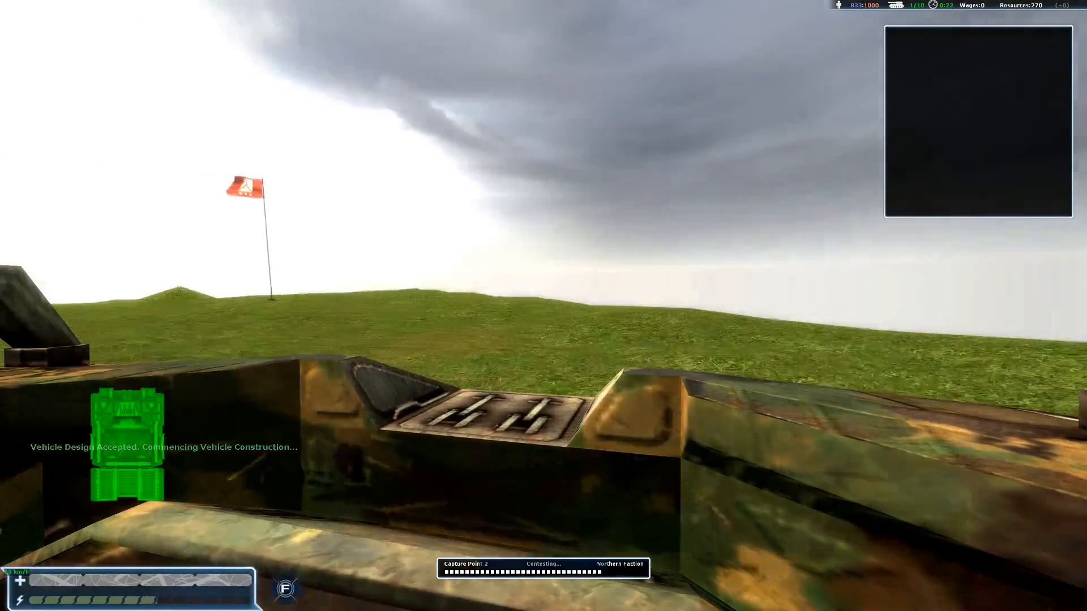
pyautogui.press('a')
pyautogui.press('e')
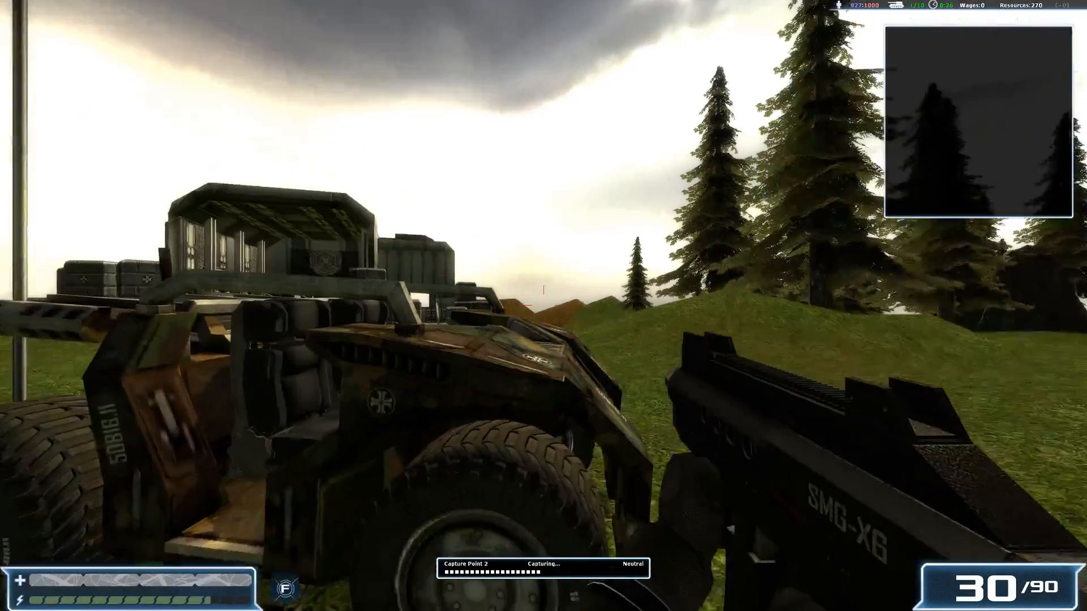
pyautogui.press('s')
pyautogui.press('e')
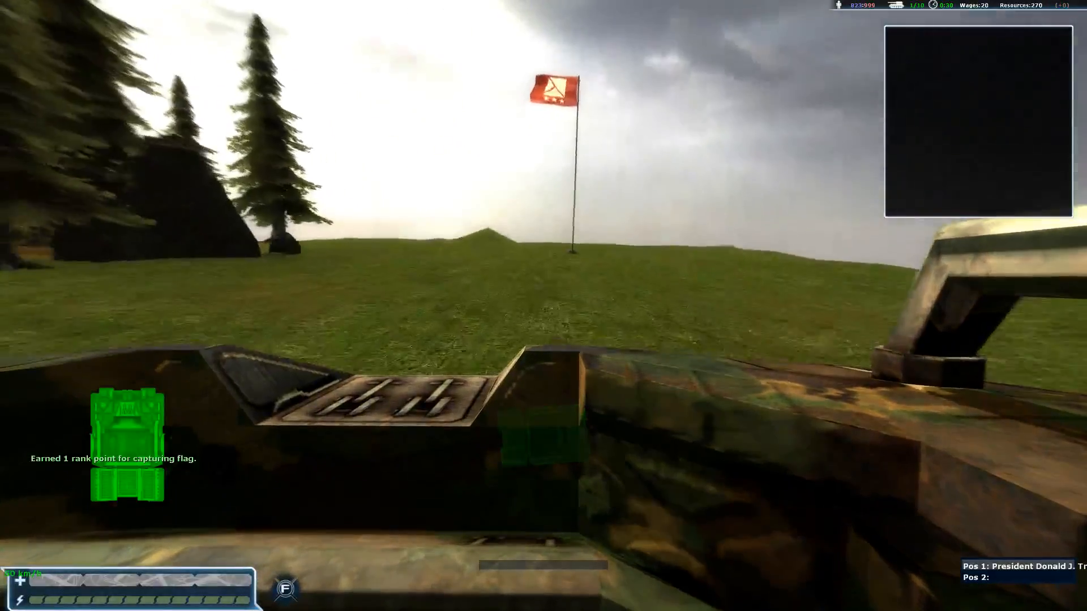
# Drive back to Capture Point 1 and hold it until it is captured for the Brenodi Empire, looking around at the flags.
pyautogui.press('w')
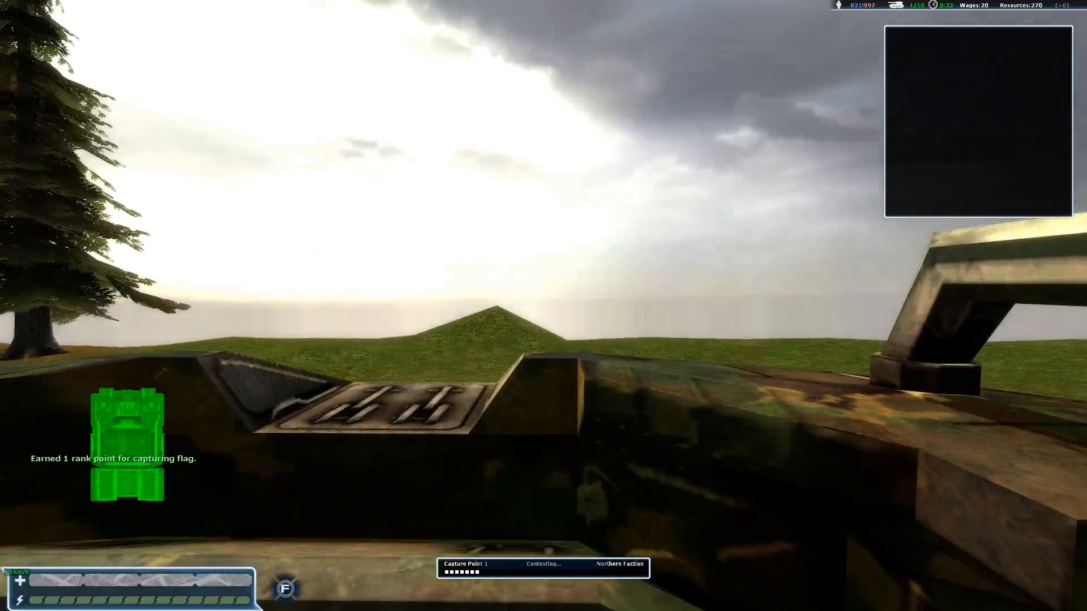
pyautogui.press('Tab')
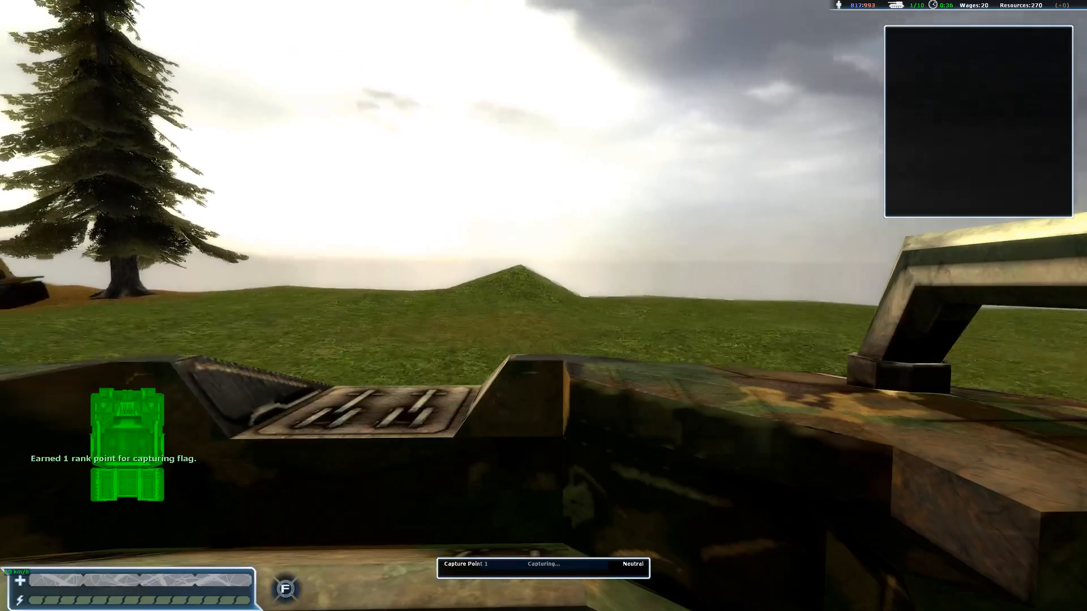
pyautogui.press('a')
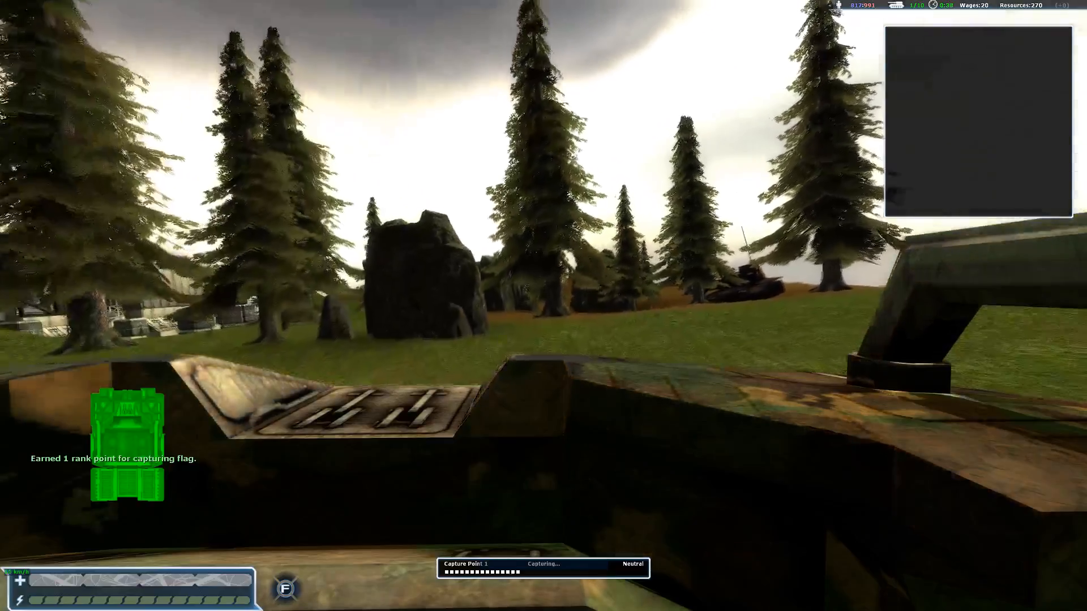
pyautogui.press('a')
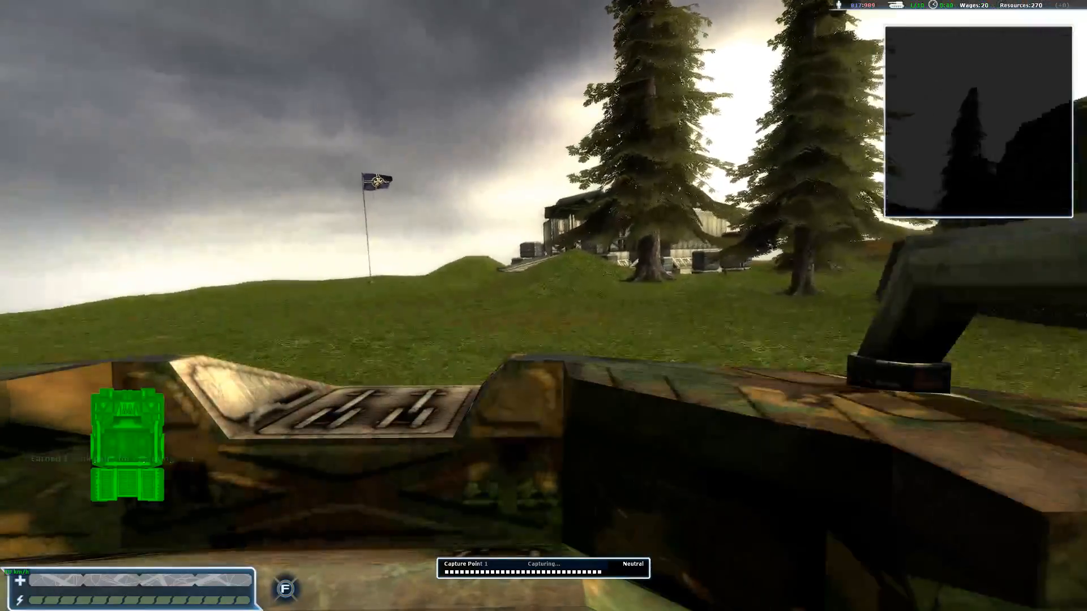
pyautogui.press('a')
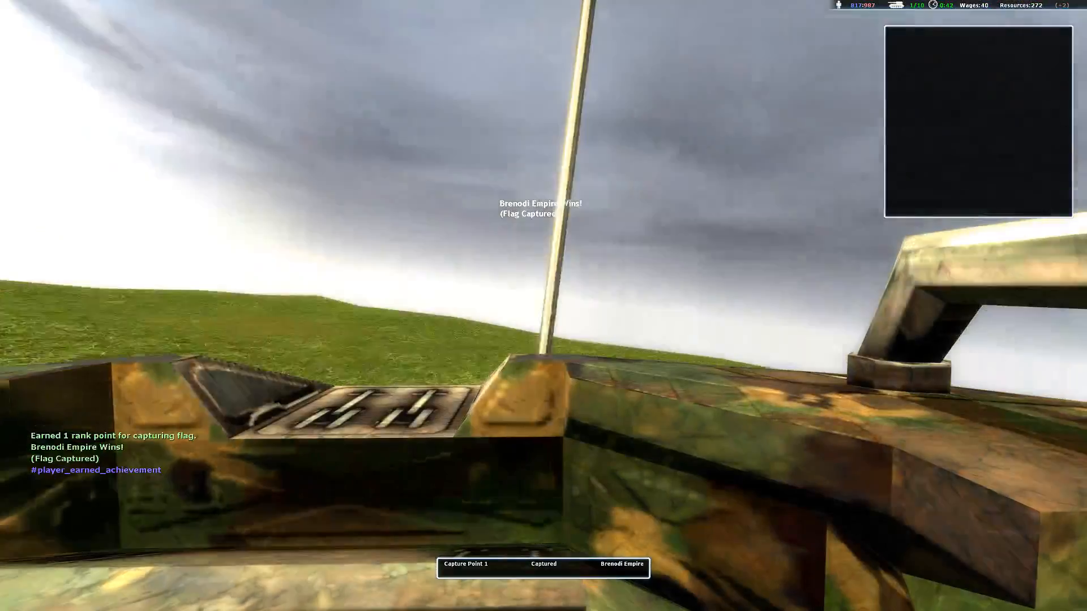
pyautogui.press('a')
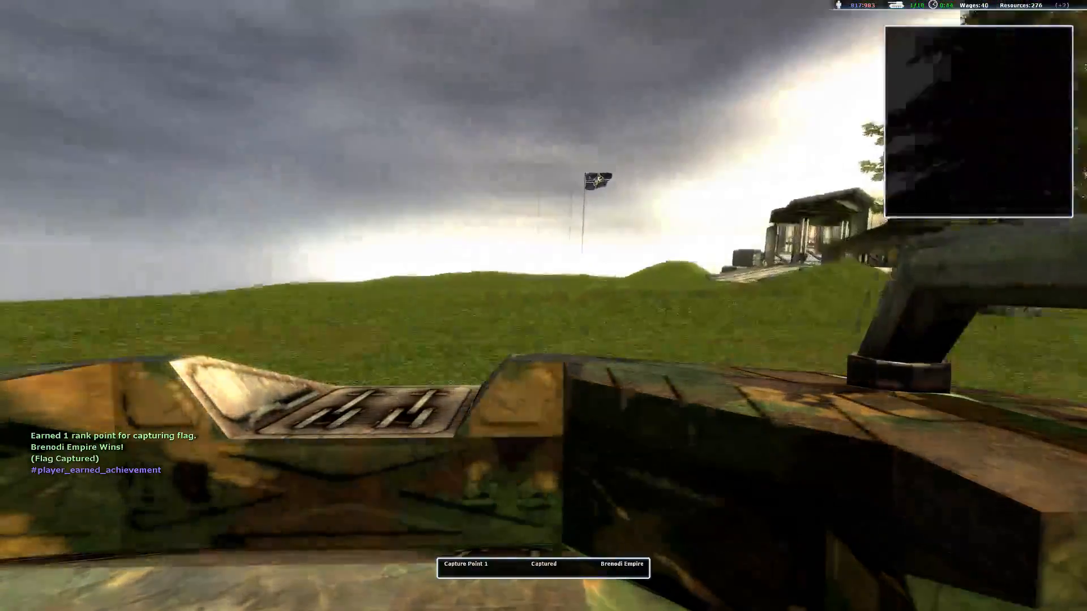
pyautogui.press('a')
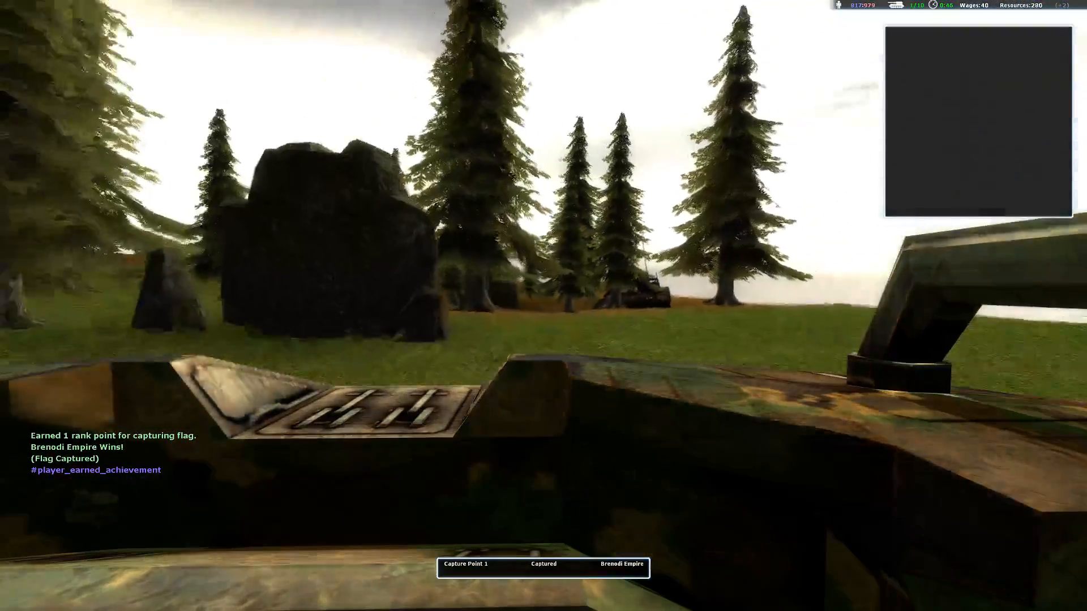
pyautogui.press('a')
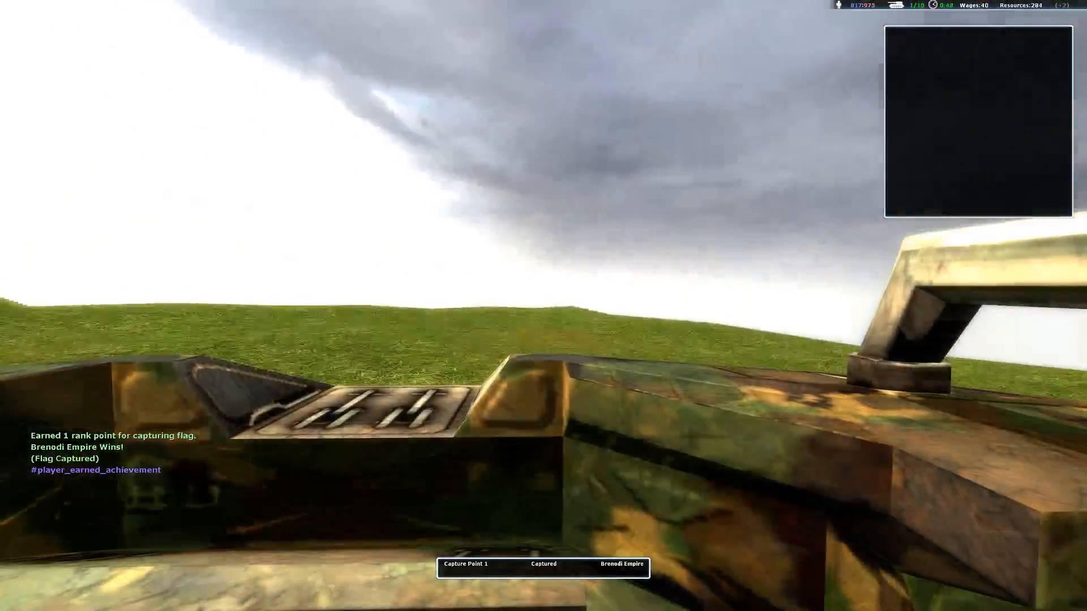